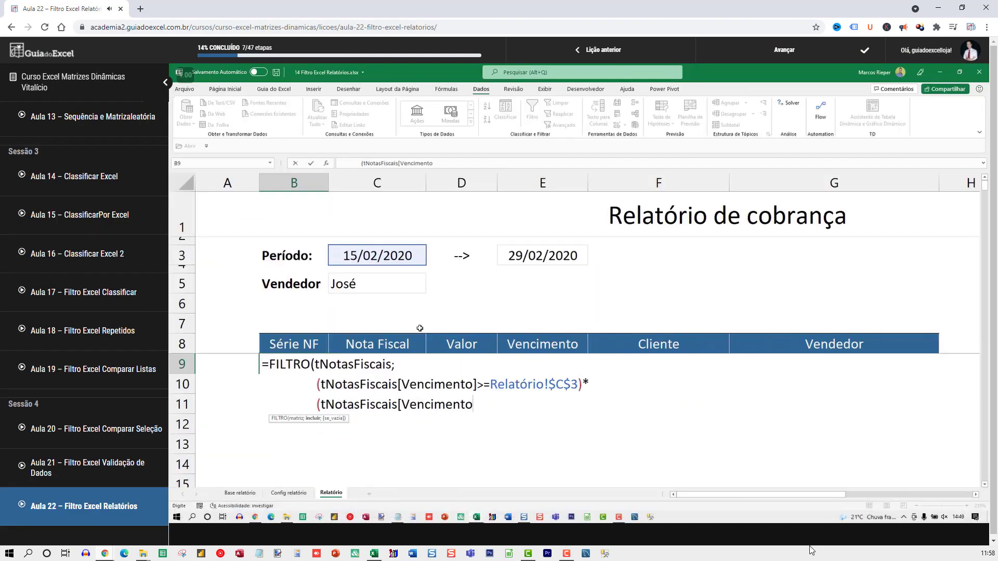
Step: Preview the course lessons by skipping ahead in the Aula 22 and Aula 43 videos and browsing the Excel VBA lesson list
mouse_move(811, 515)
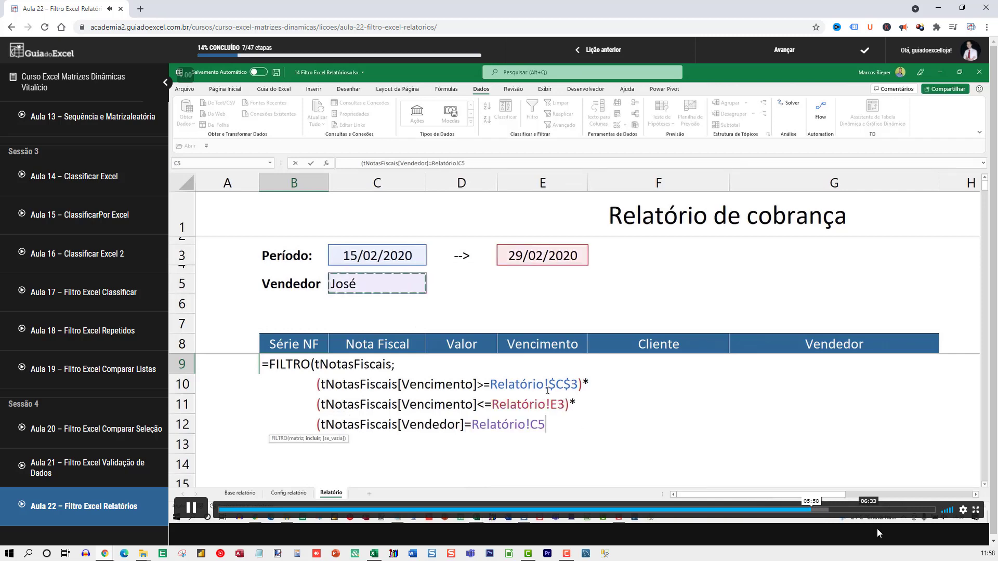
click(884, 510)
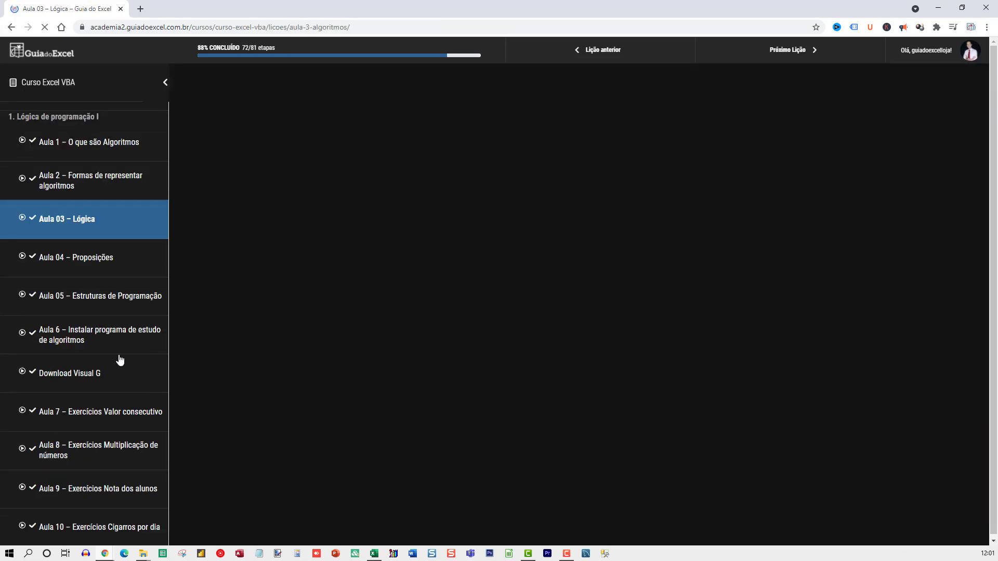
scroll(118, 356, down, 6)
scroll(83, 411, down, 15)
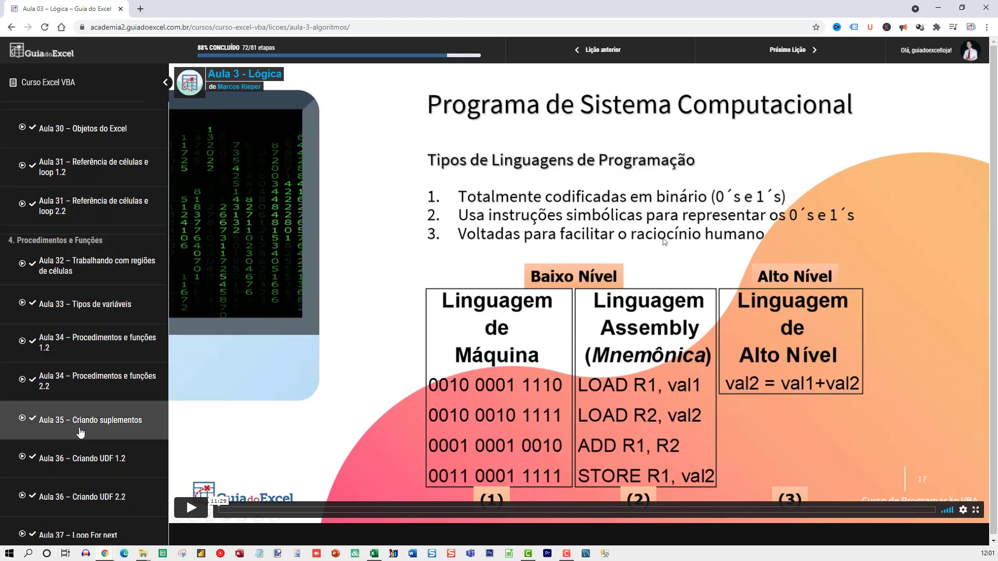
scroll(76, 397, down, 6)
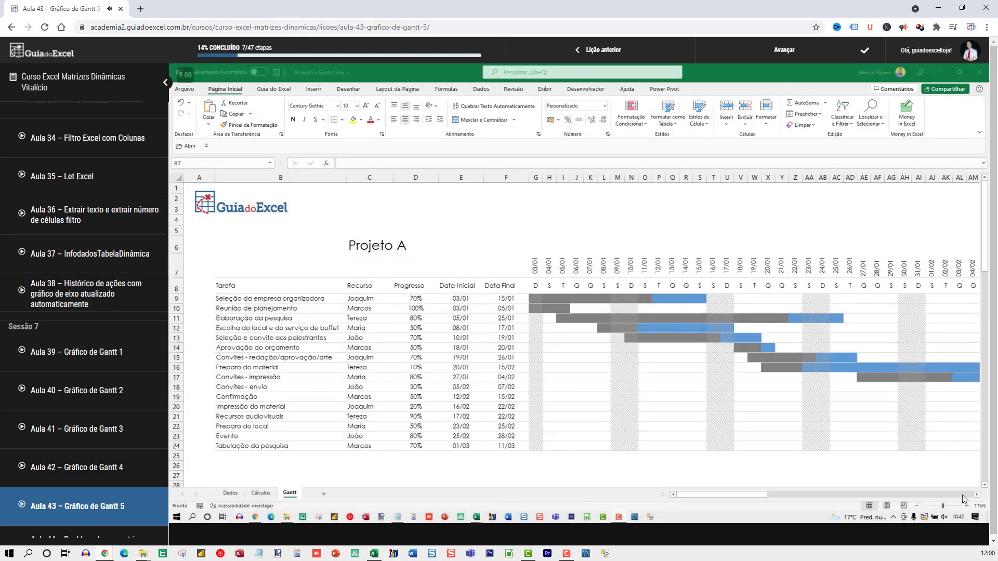
click(868, 510)
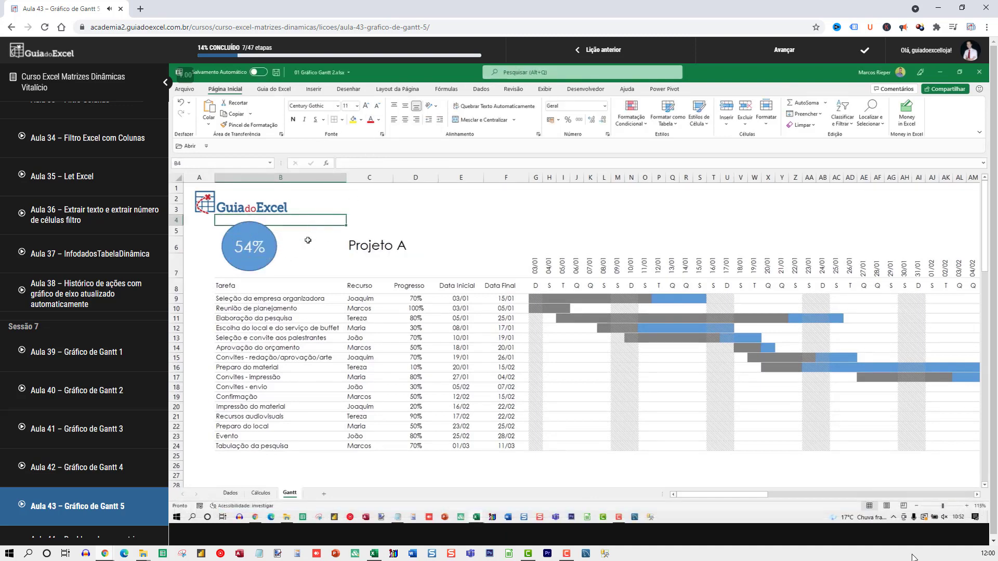
click(907, 510)
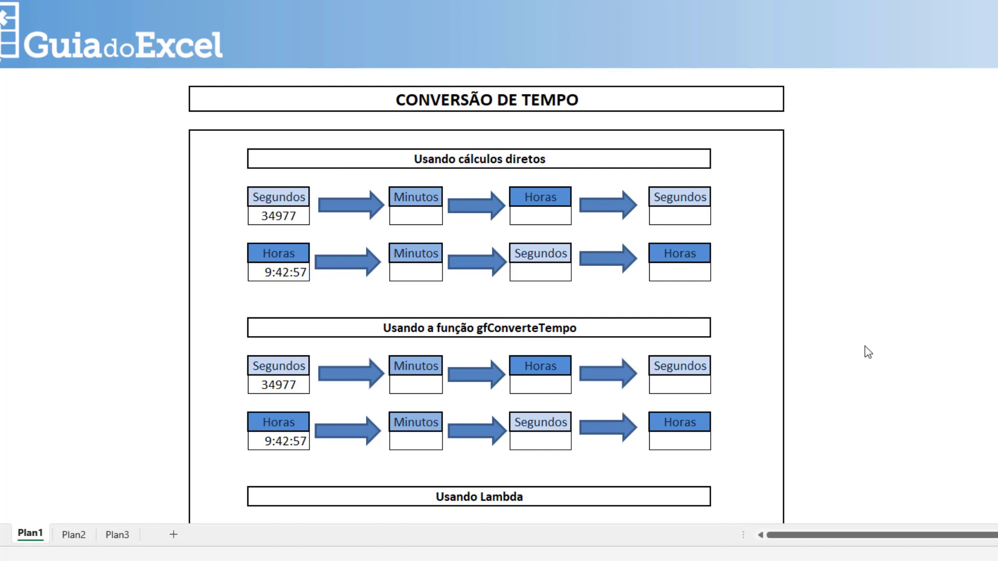
Step: Examine the time conversion sections on Plan1 for direct calculations, the gfConverteTempo function and Lambda
click(947, 144)
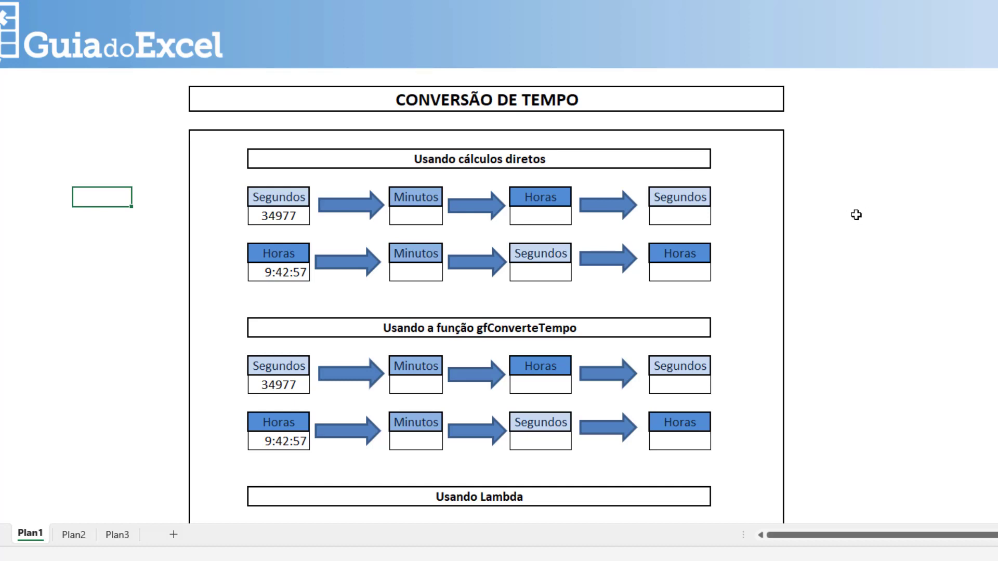
scroll(865, 217, down, 2)
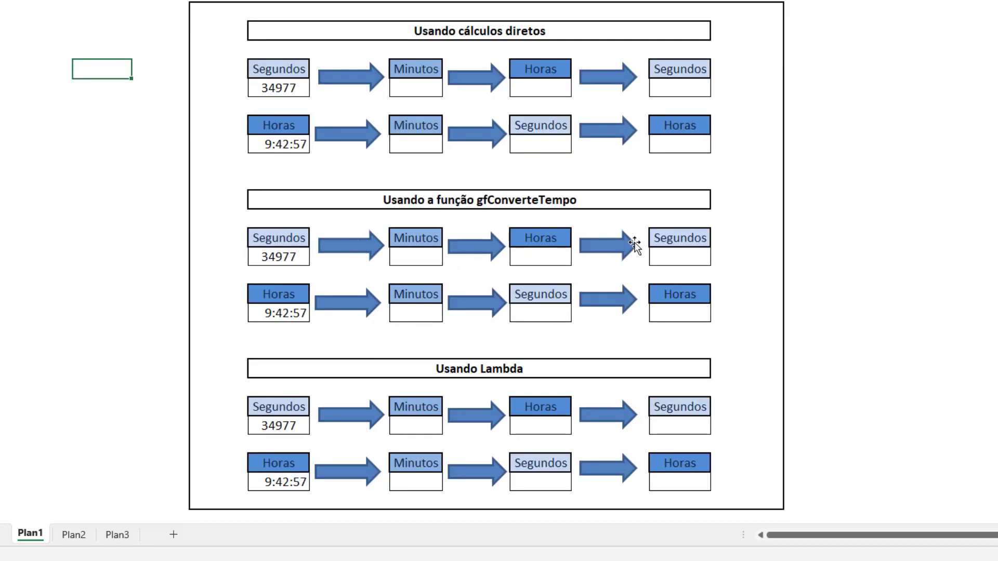
scroll(853, 335, down, 2)
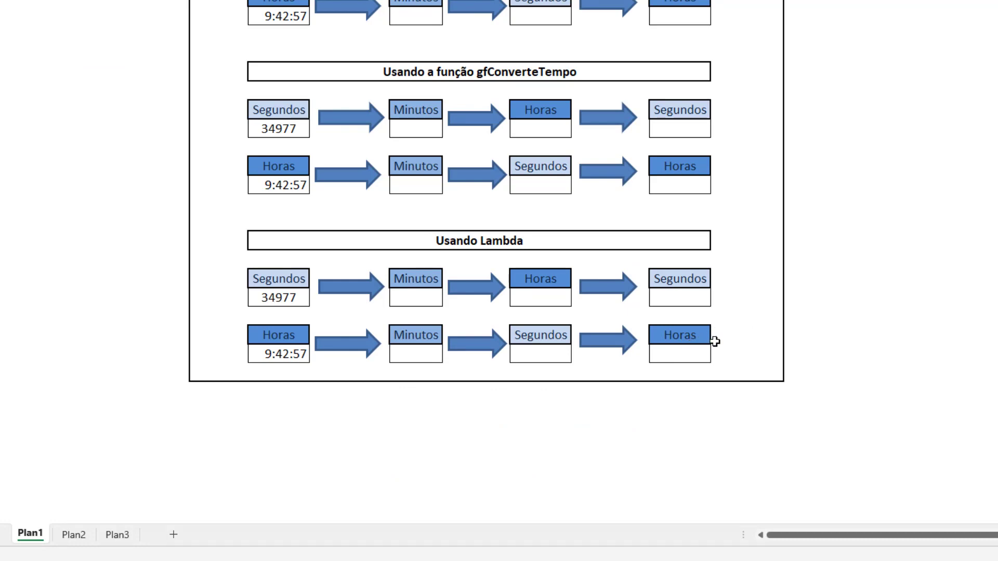
scroll(750, 309, up, 5)
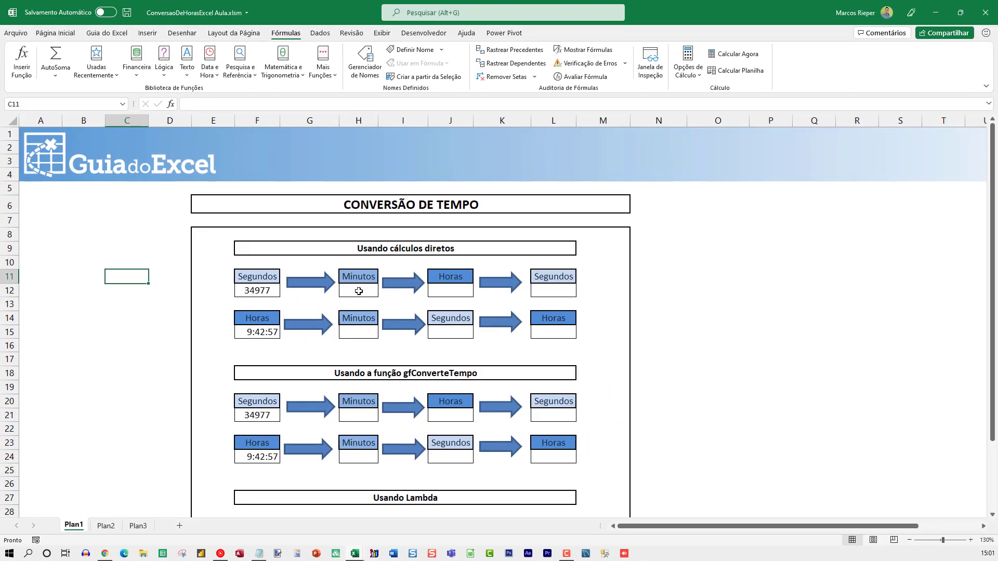
click(359, 291)
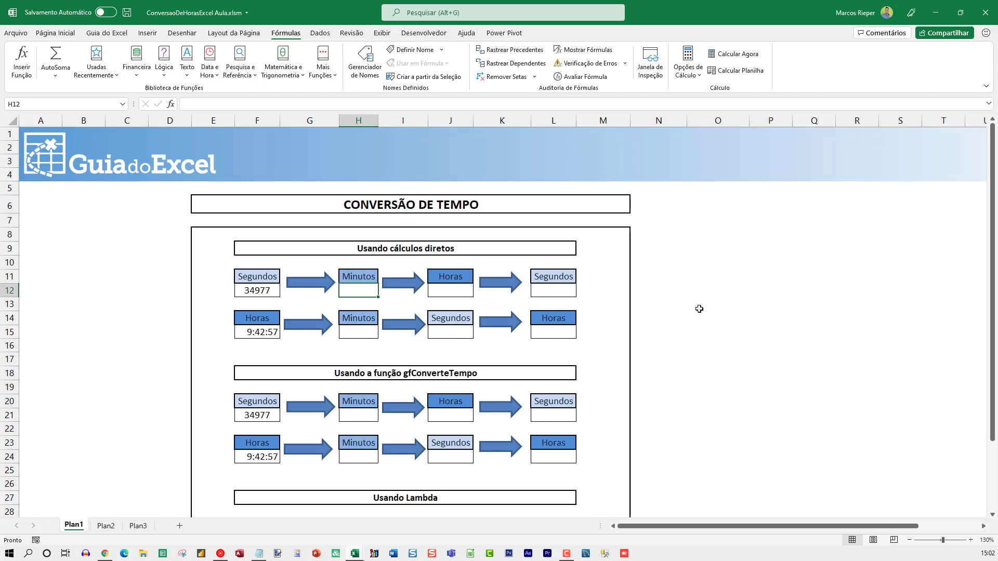
Step: Enter the time 14:30 in the empty cell O13 beside the conversion tables
click(734, 306)
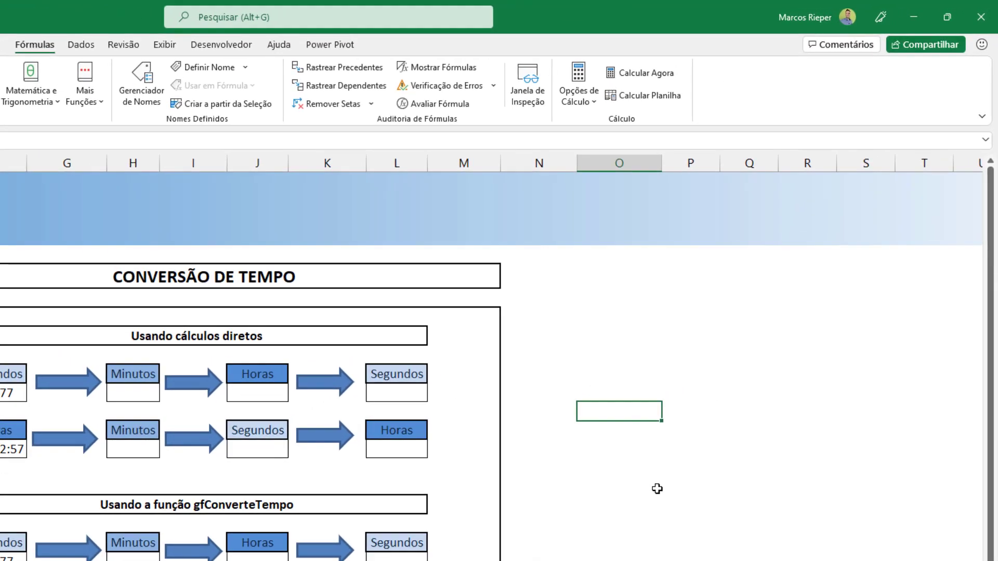
text(14)
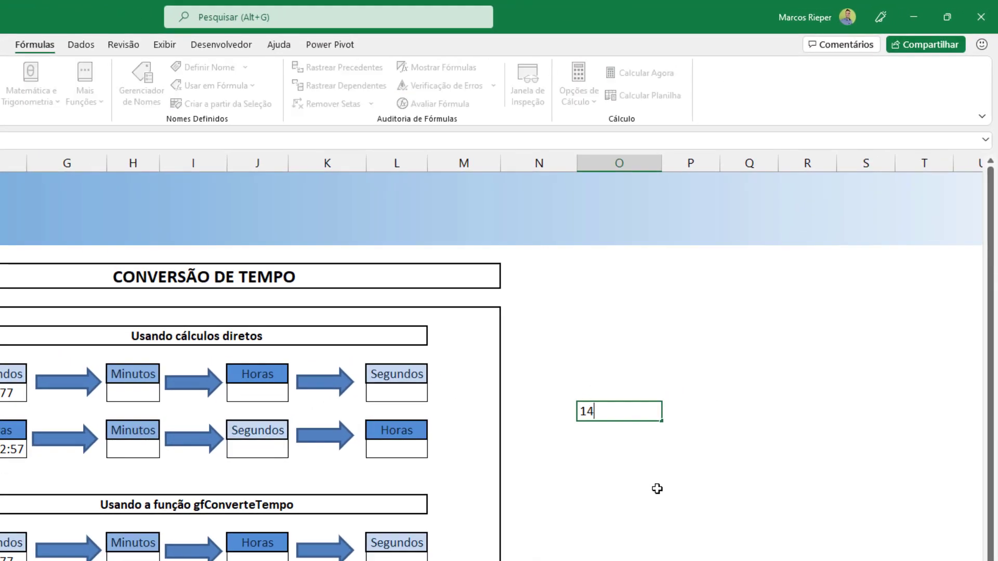
text(:30)
key(Return)
key(Up)
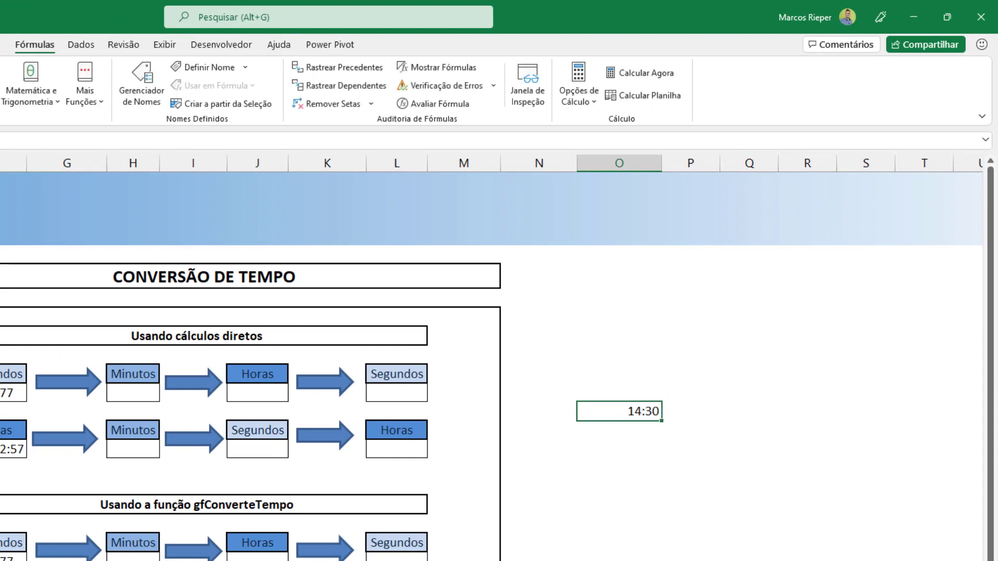
Step: Display the time in O13 as a decimal number with the thousands-separator format and four decimal places
click(307, 96)
click(325, 95)
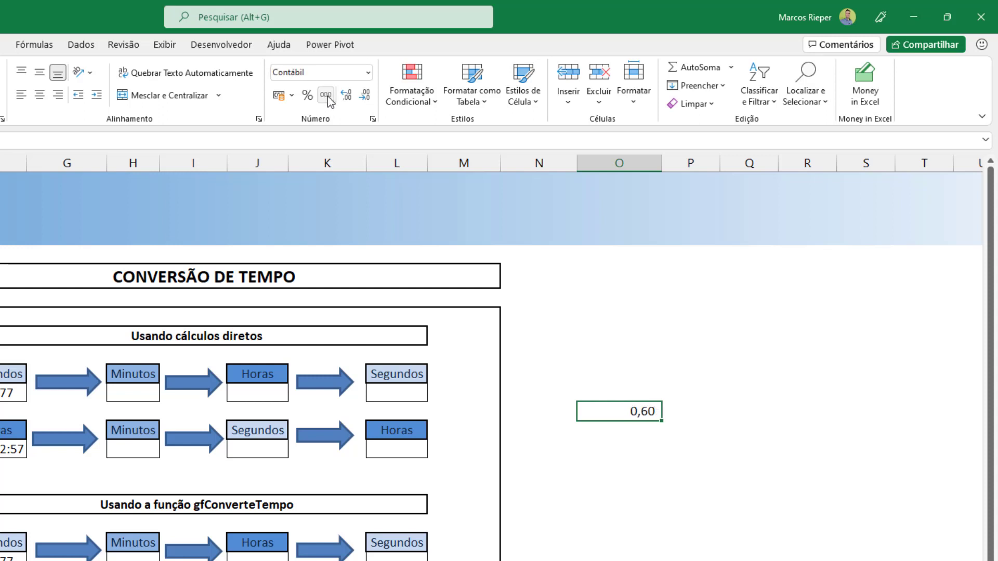
click(346, 95)
click(346, 96)
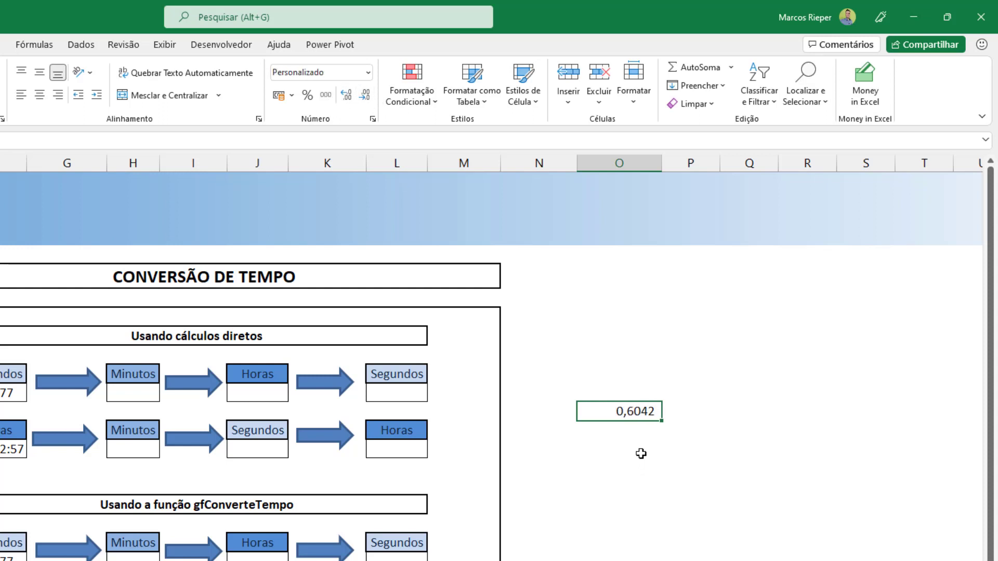
double_click(646, 418)
key(Escape)
click(693, 413)
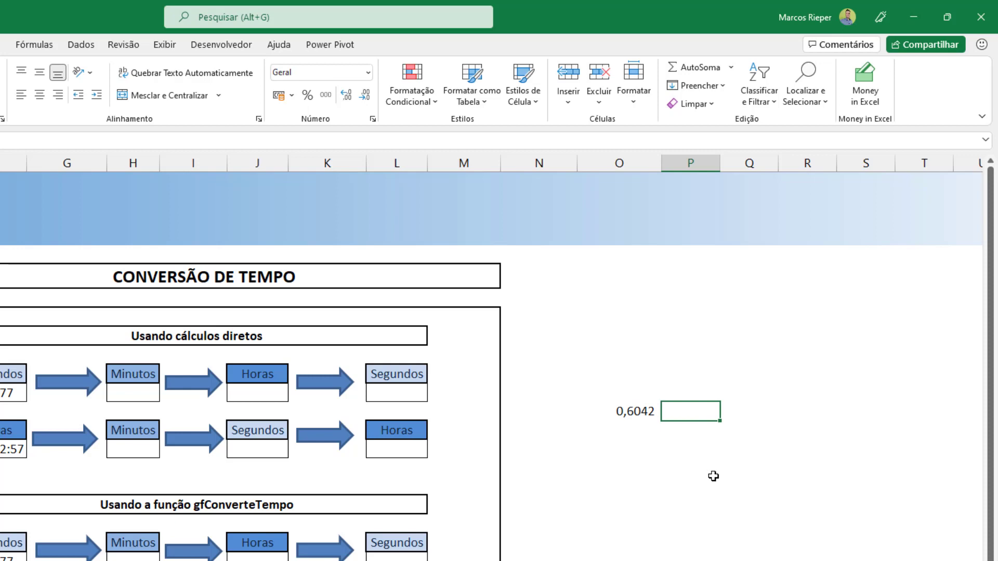
Step: Format cell O13 with the Hora category, using the *13:30:55 type
key(Left)
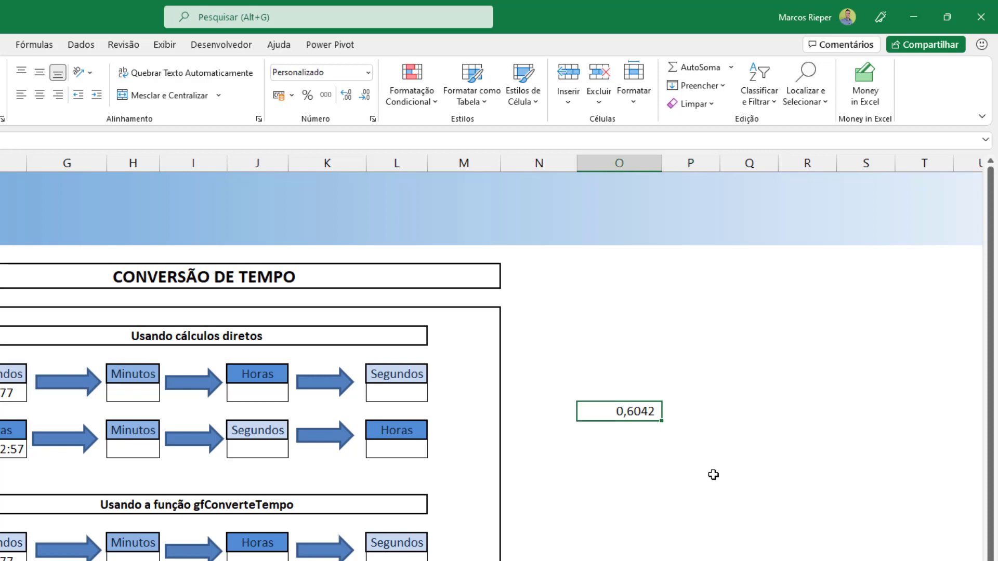
key(ctrl+1)
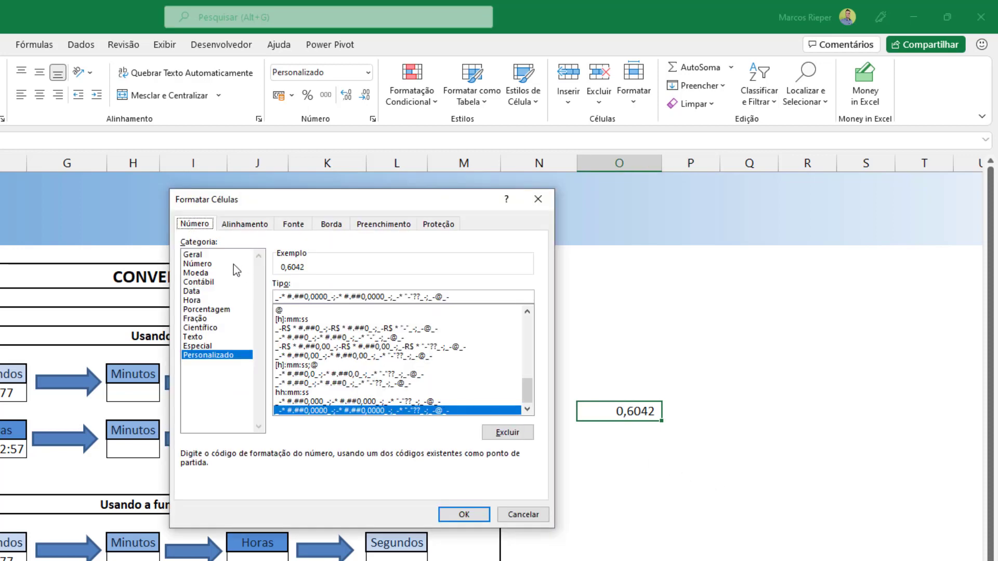
click(208, 302)
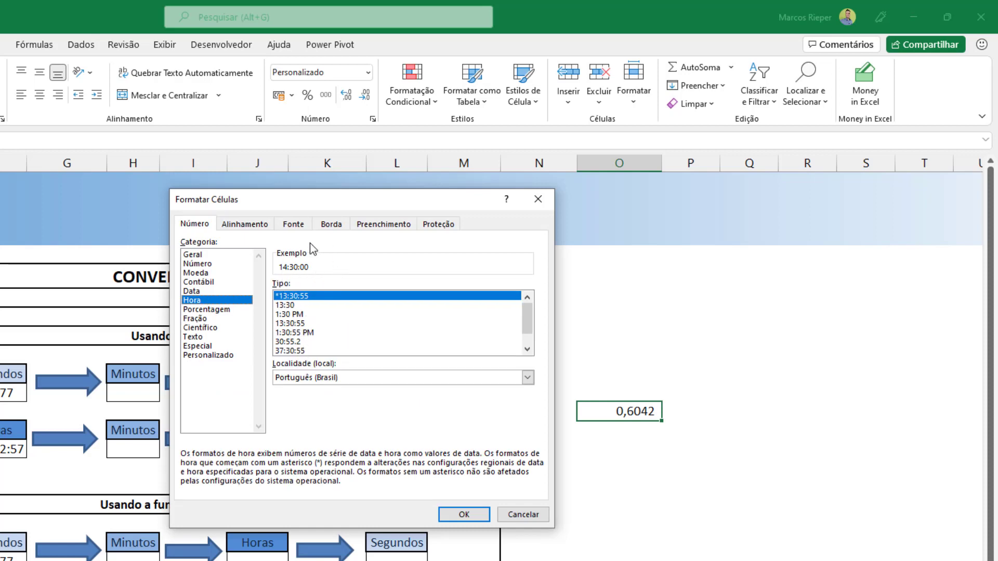
click(464, 514)
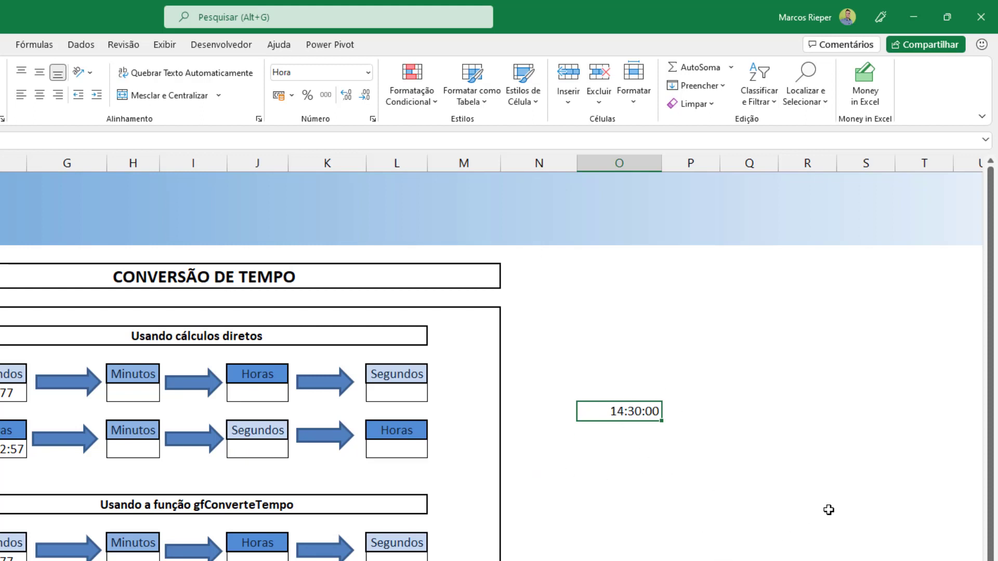
Step: Replace the time in cell O13 with 23:59
text(23:59)
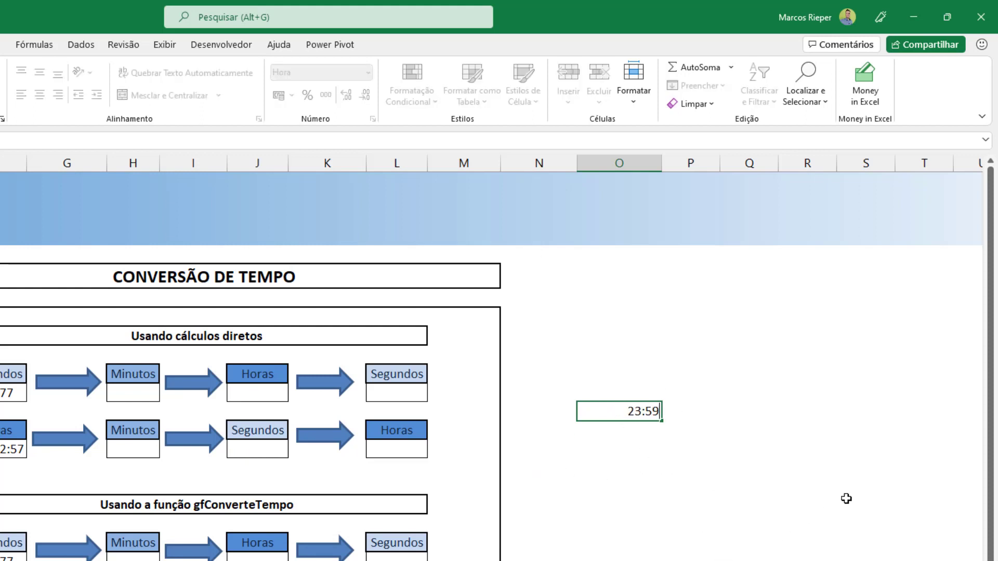
key(Return)
key(Up)
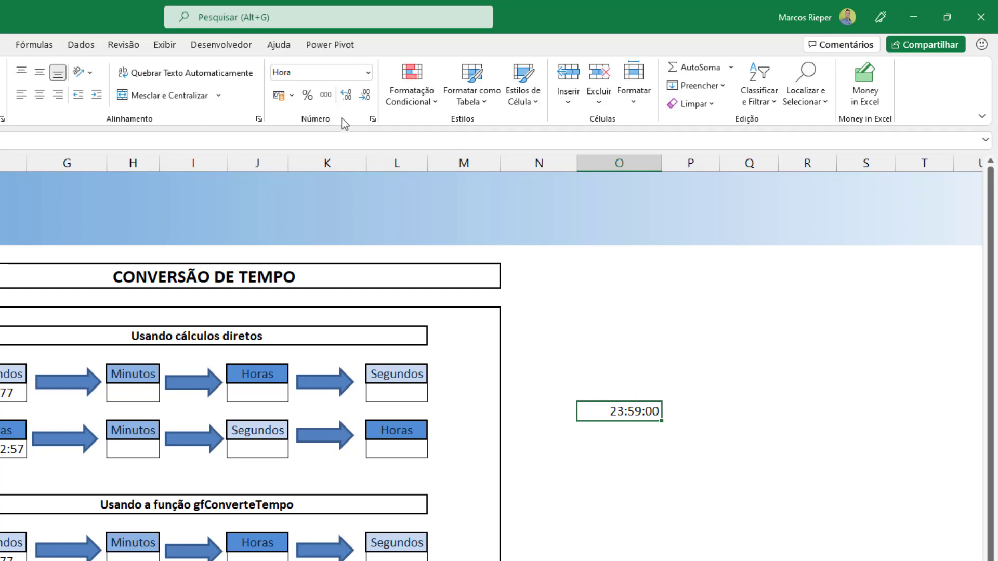
Step: Apply the thousands-separator number format to O13 and vary its decimal places, finishing with two
click(328, 96)
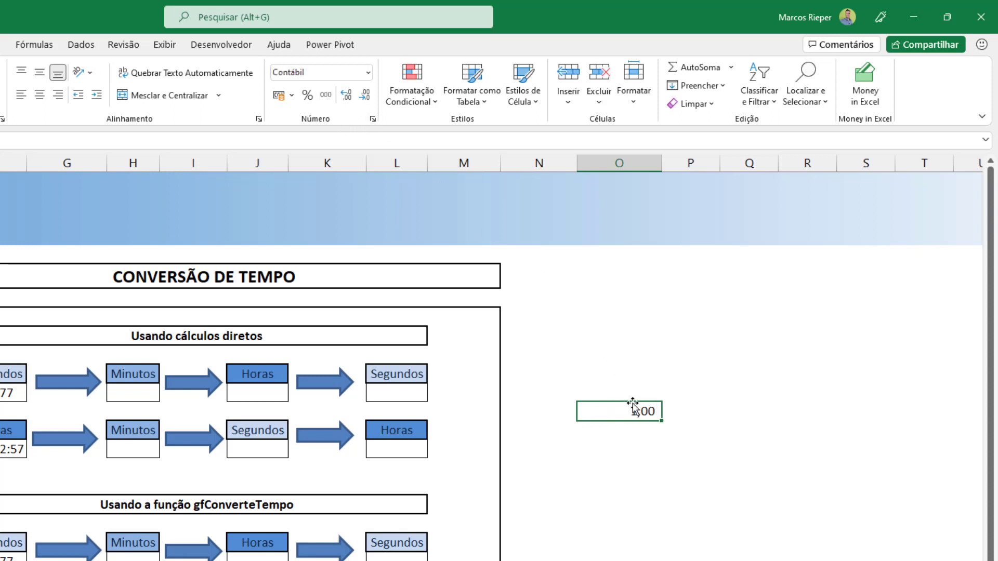
click(345, 97)
click(345, 96)
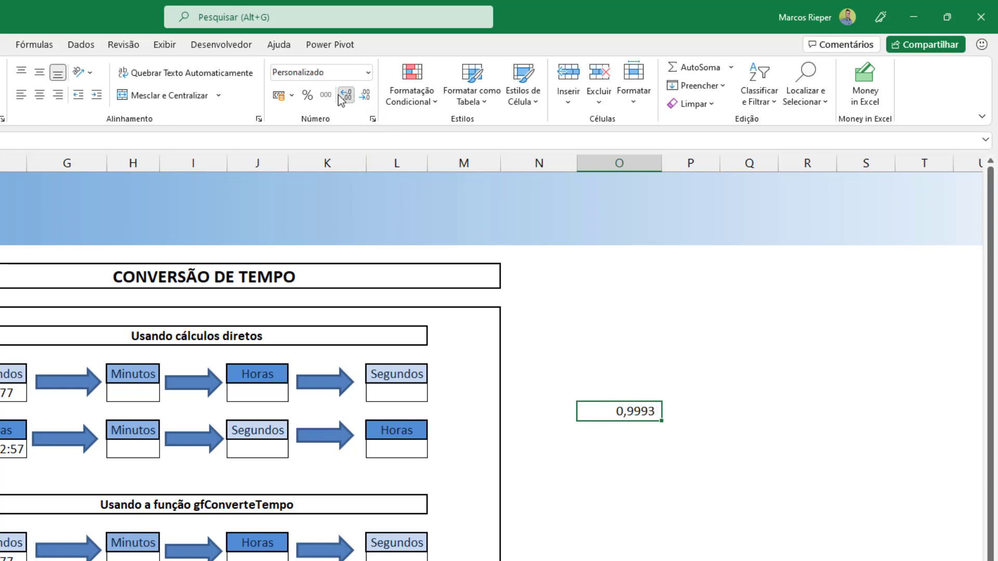
click(345, 97)
click(372, 101)
click(372, 102)
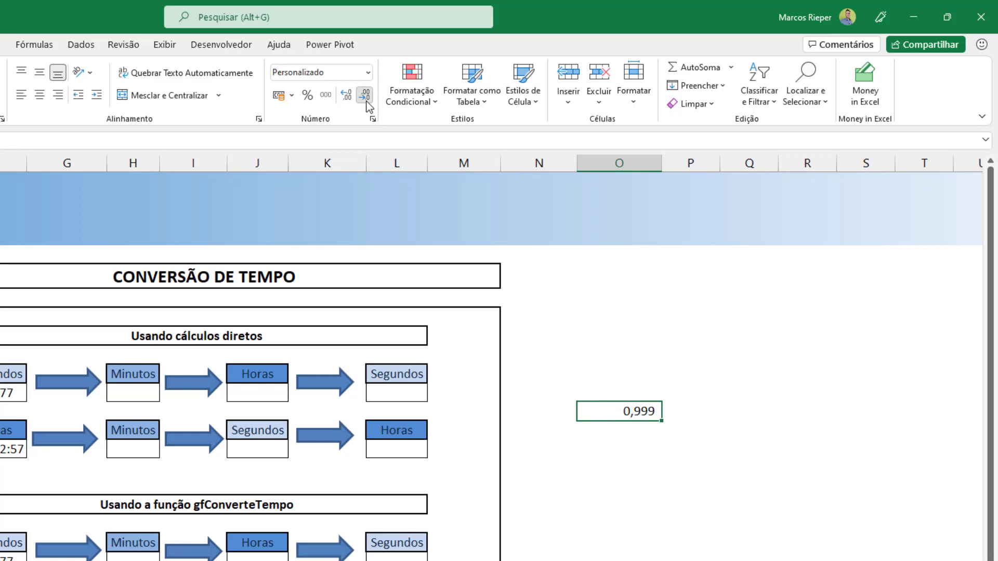
click(372, 102)
click(371, 102)
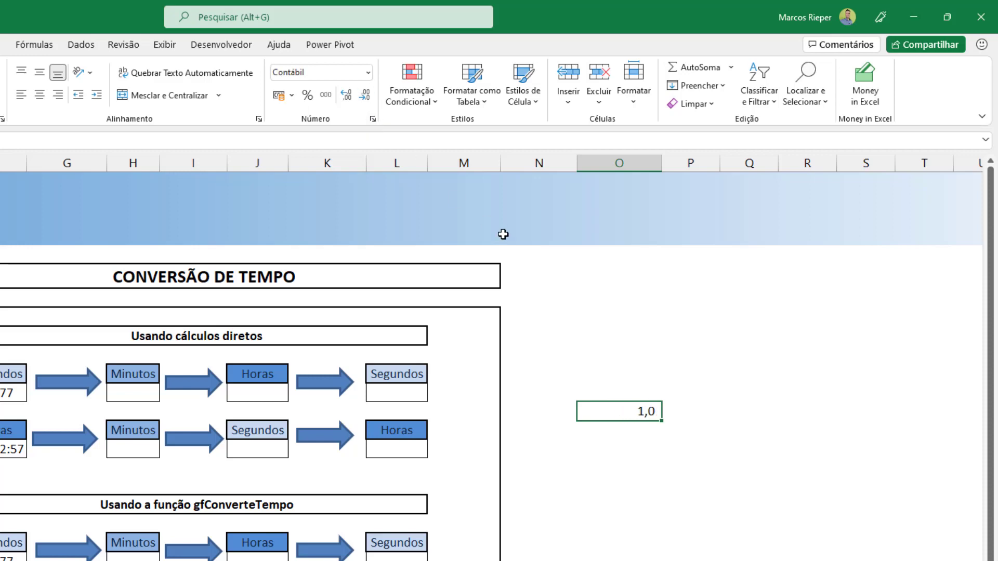
click(345, 98)
Step: Set O13 back to the Hora number category and delete the sample time from the cell
key(ctrl+1)
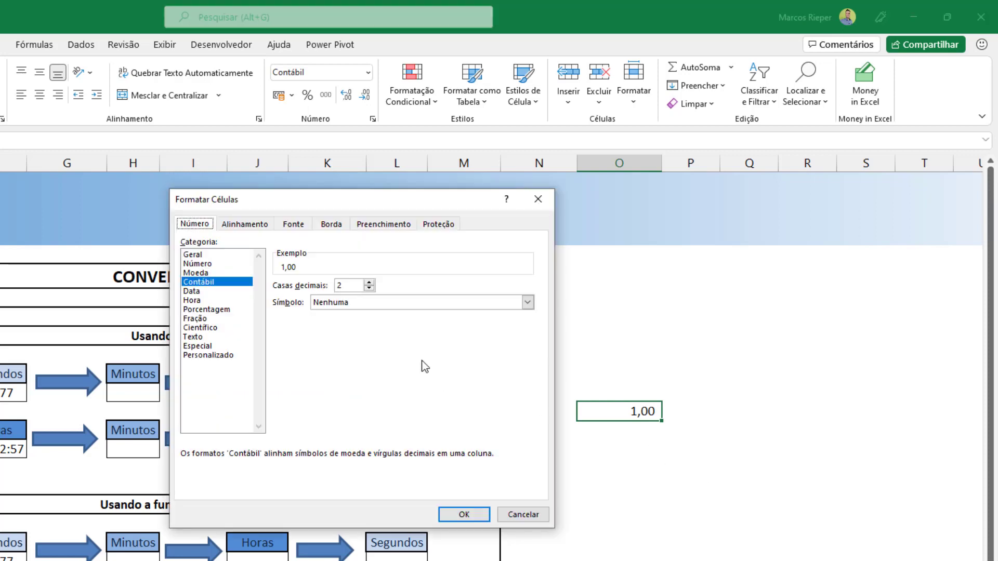
click(200, 301)
click(464, 514)
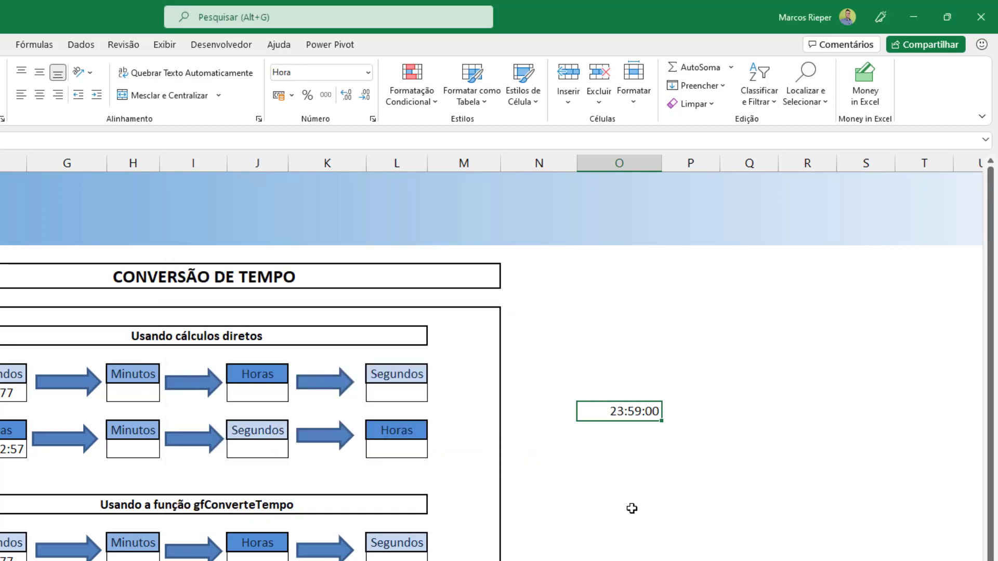
key(Delete)
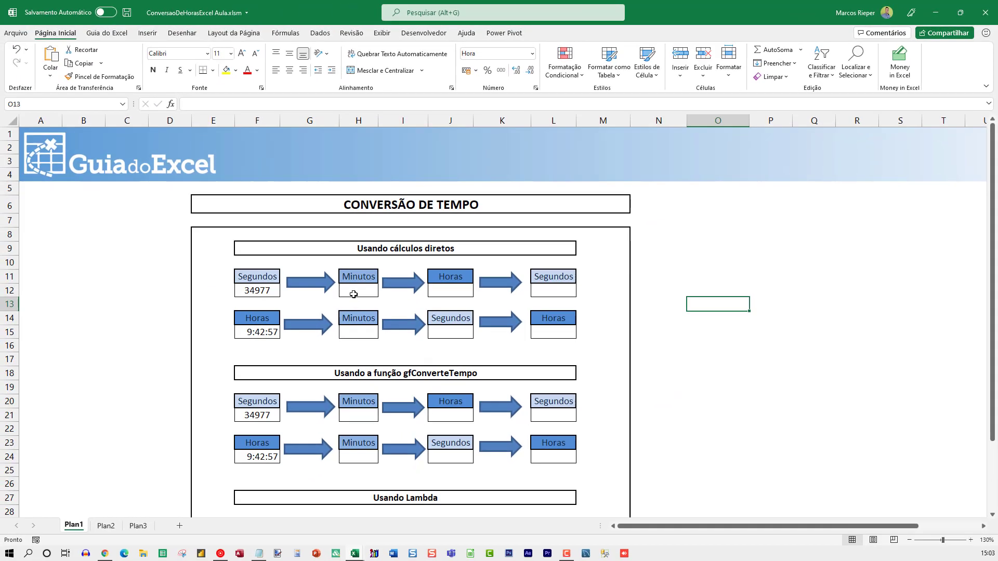
Step: Convert the seconds to minutes in H12 of the direct calculations section with the formula =F12/60
click(353, 291)
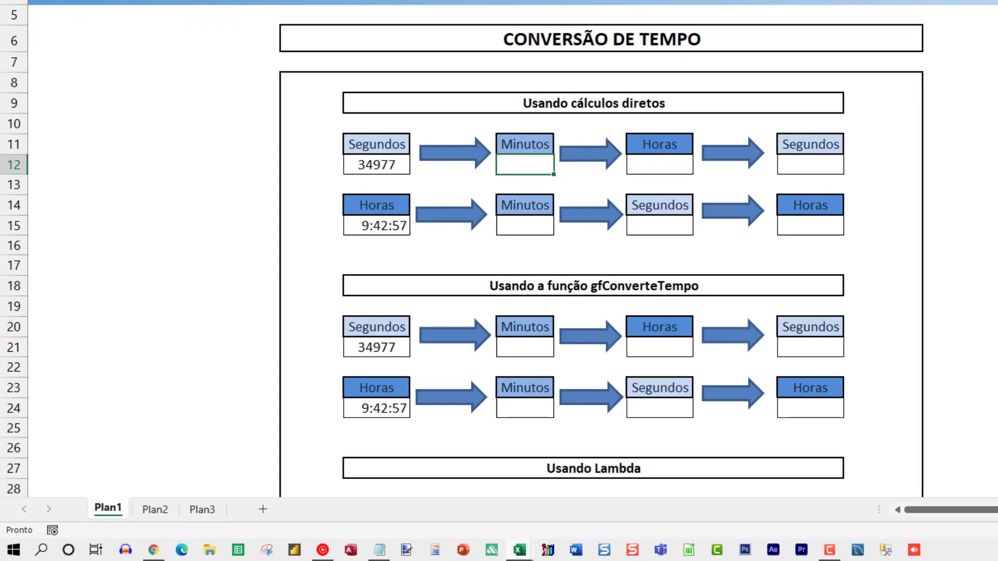
key(Left)
key(Left)
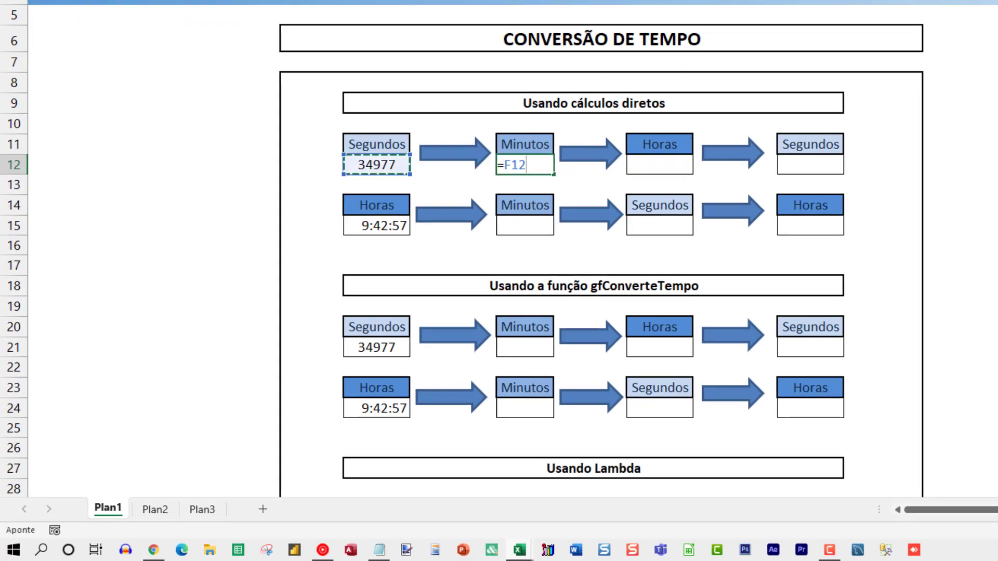
text(/60)
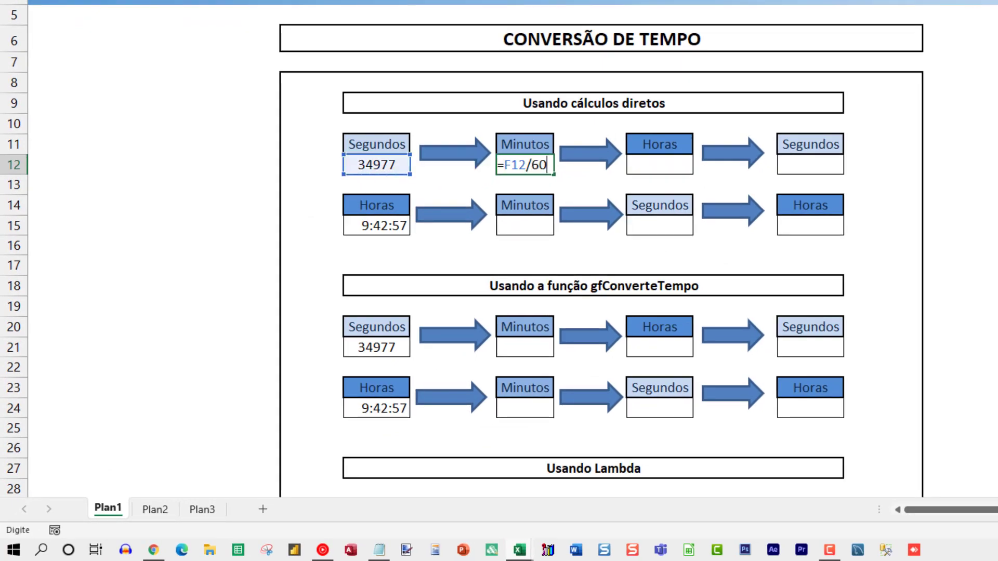
key(Return)
key(Up)
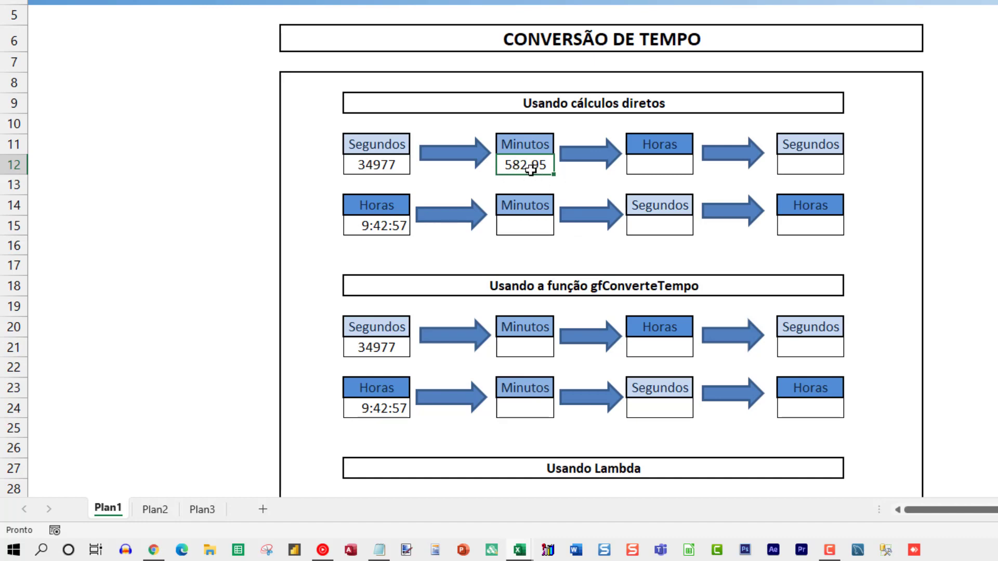
Step: Convert the minutes to hours in J12 of the direct calculations section with the formula =H12/(24*60)
click(654, 166)
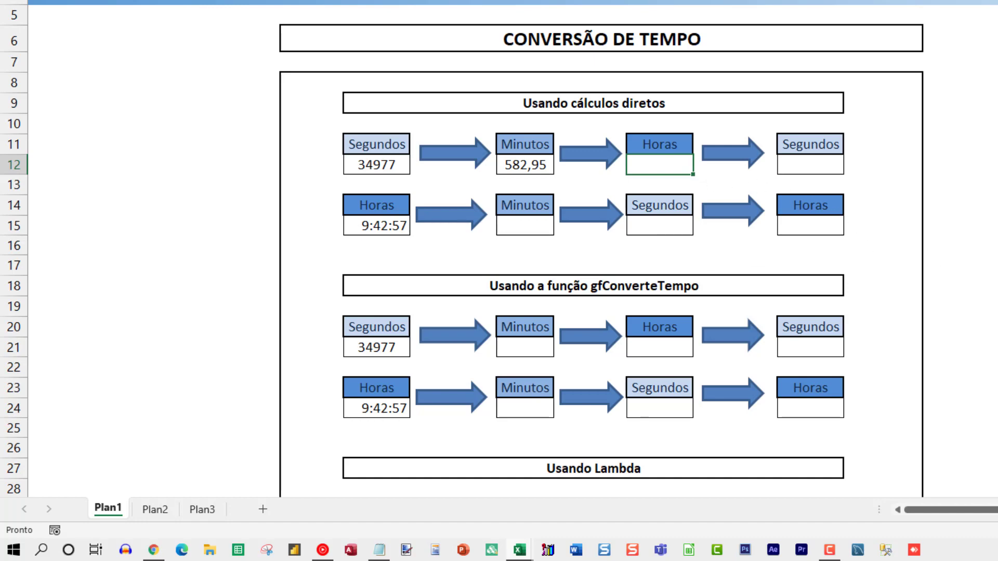
text(=)
key(Left)
key(Left)
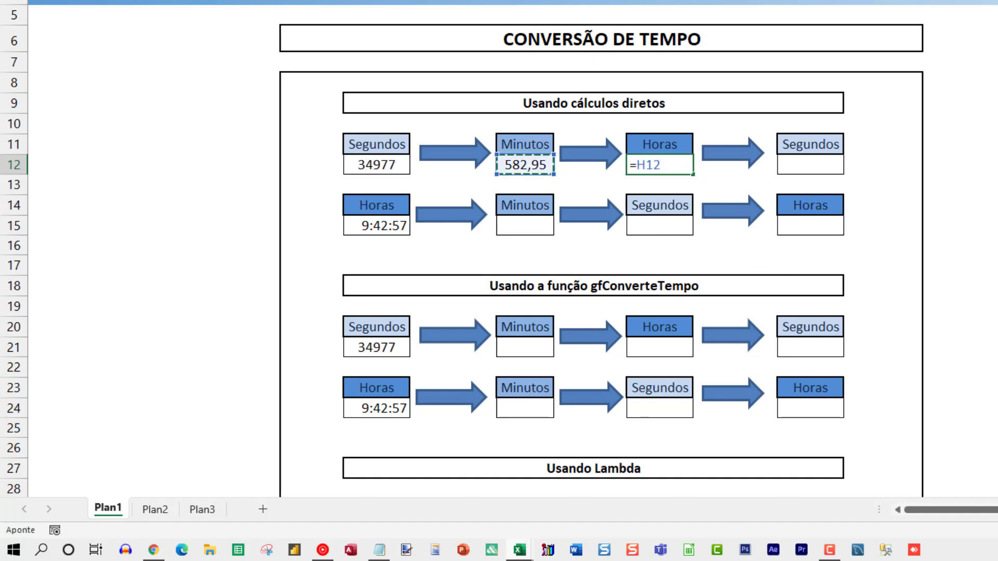
text((24)
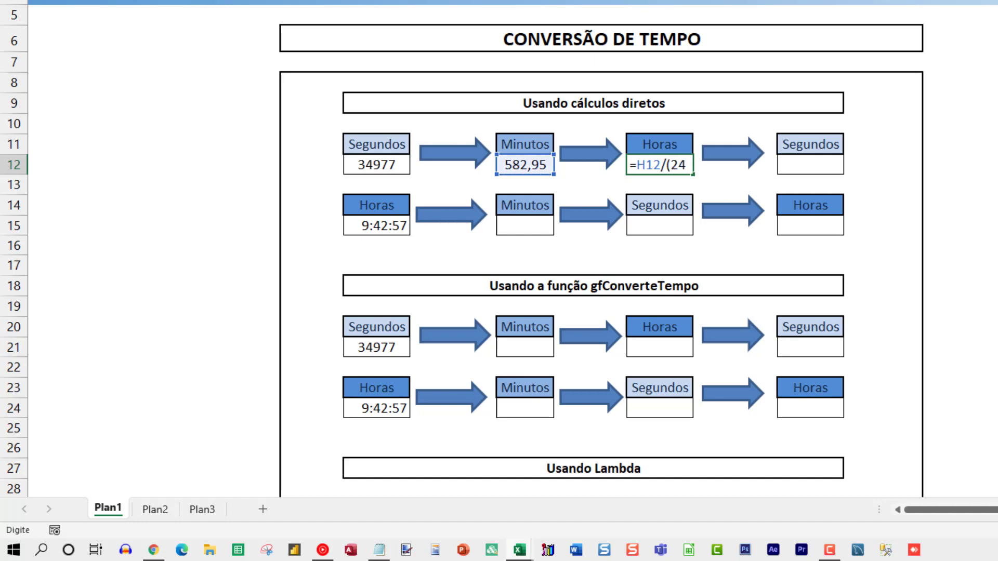
text(*60)
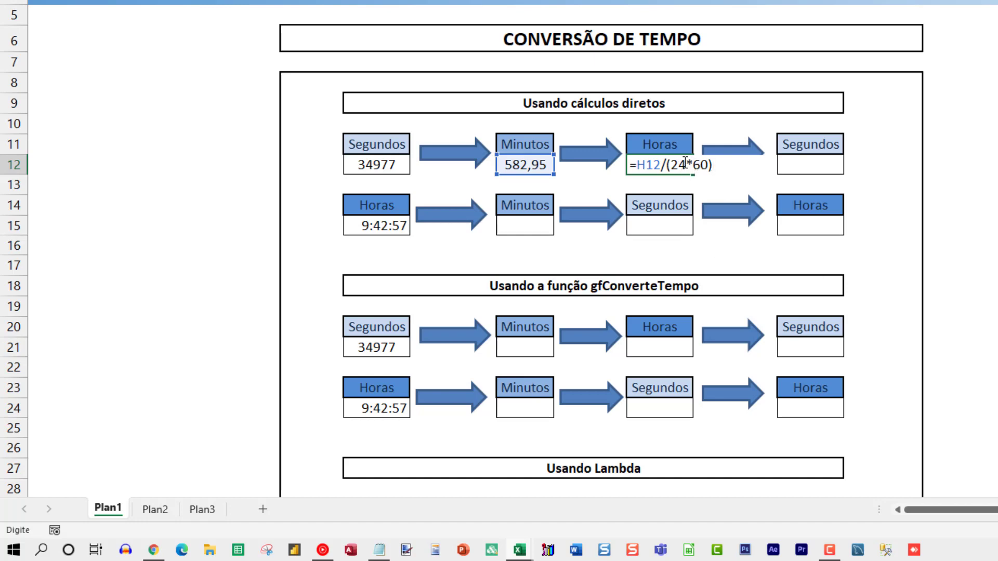
key(ctrl+Return)
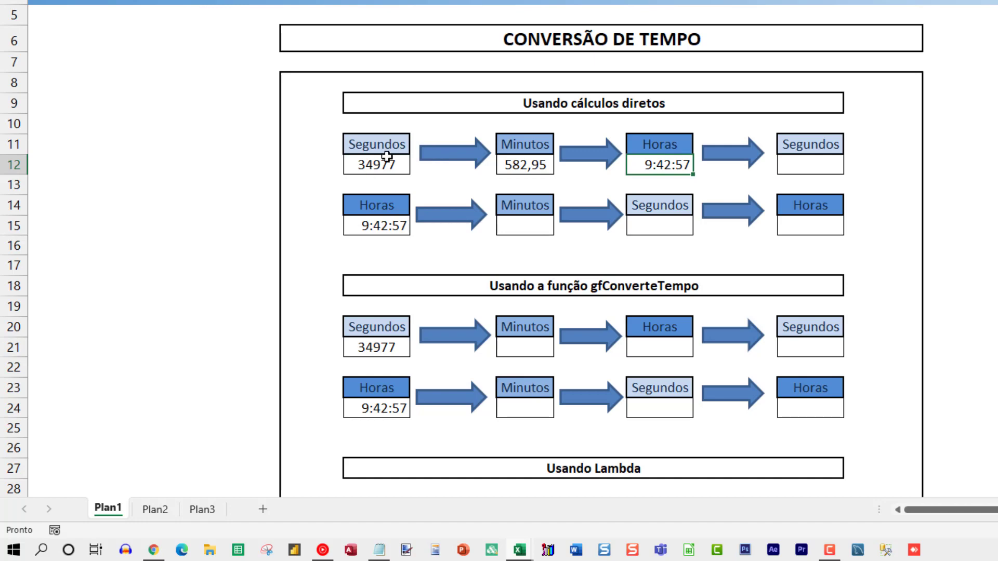
Step: Convert the hours in J12 back to seconds in L12 with the formula =J12*24*60*60
click(806, 167)
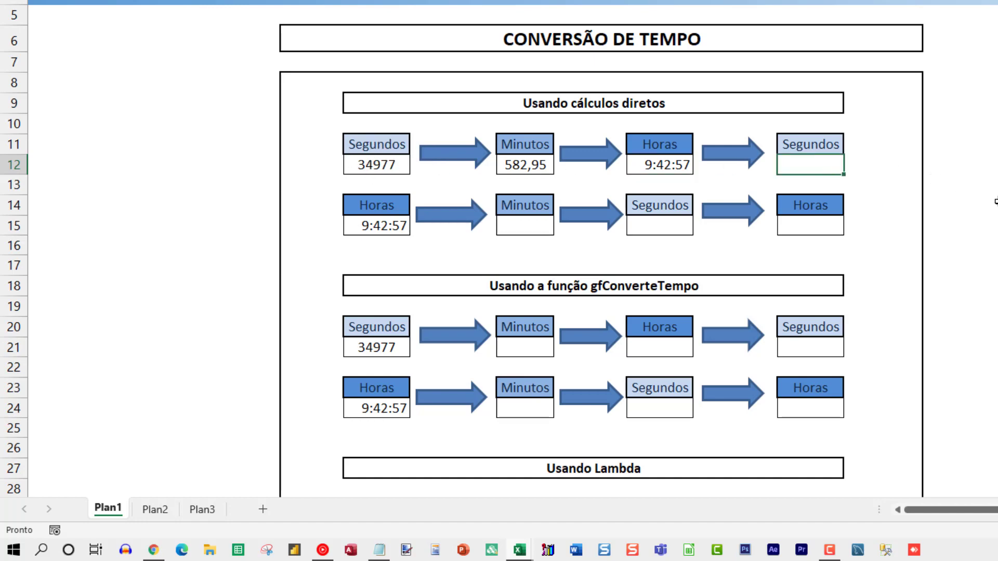
text(=)
key(Left)
key(Left)
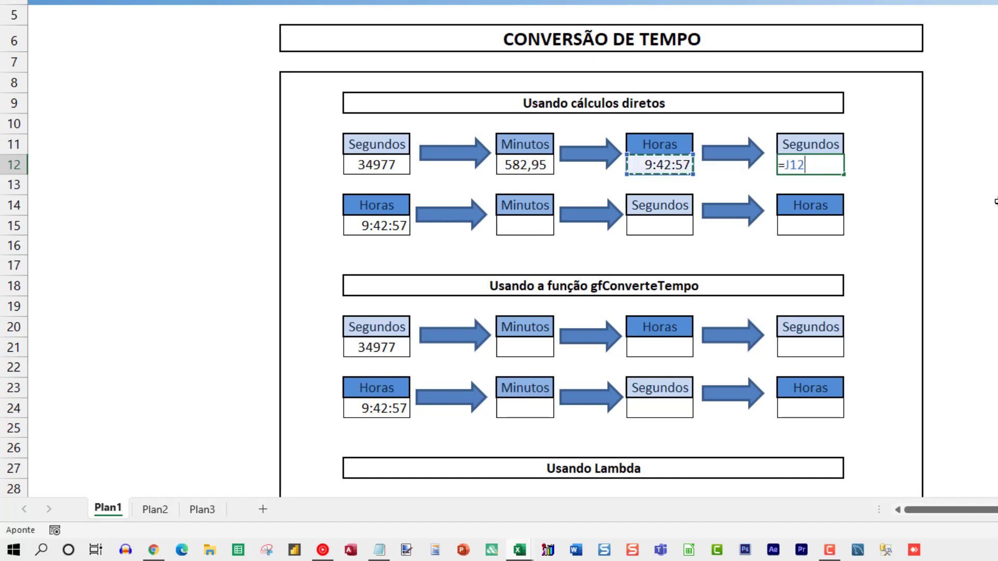
text(*)
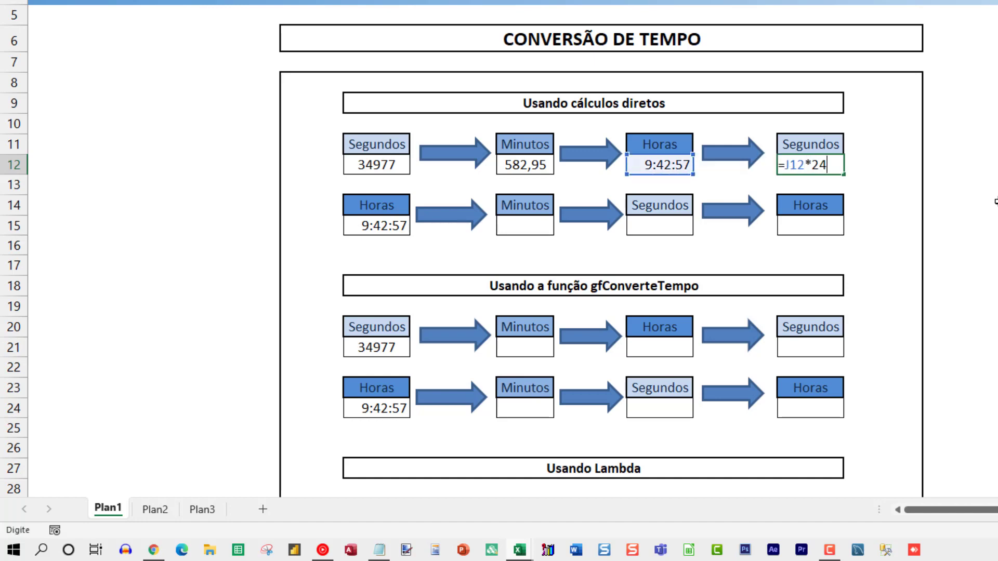
text(24*60)
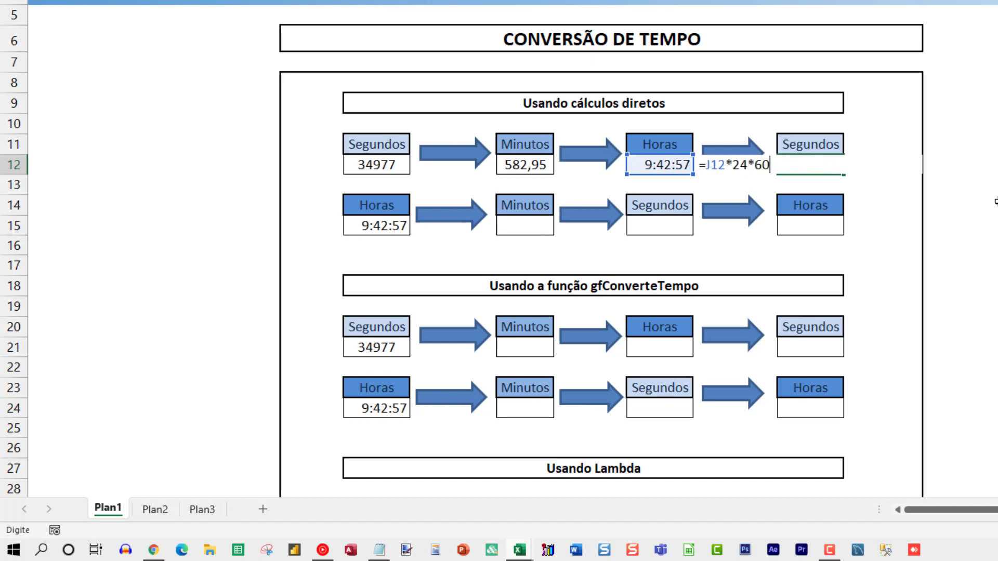
text(*60)
key(Return)
key(Up)
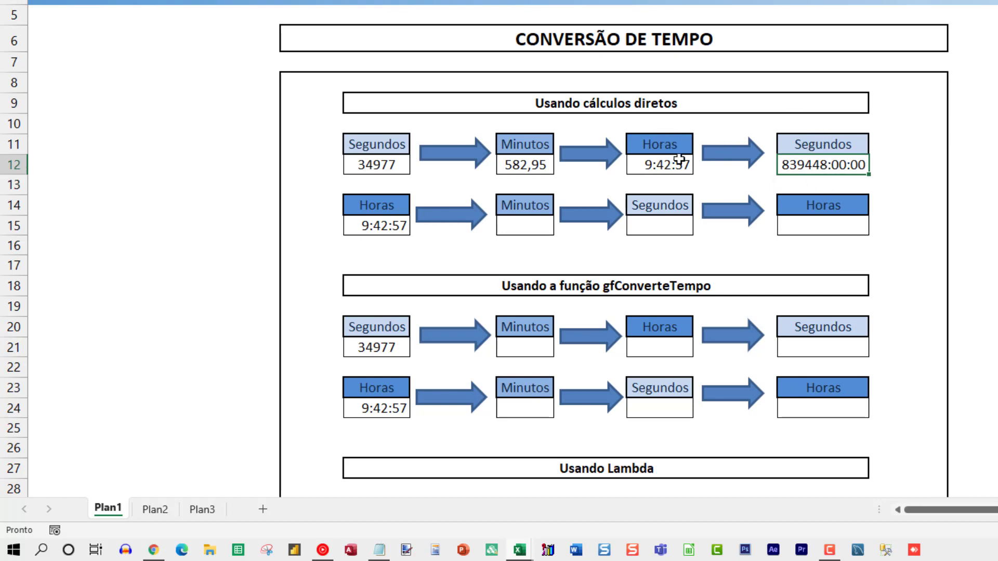
Step: Format L12 as a number with a thousands separator and no decimals, and narrow column L
key(ctrl+shift+1)
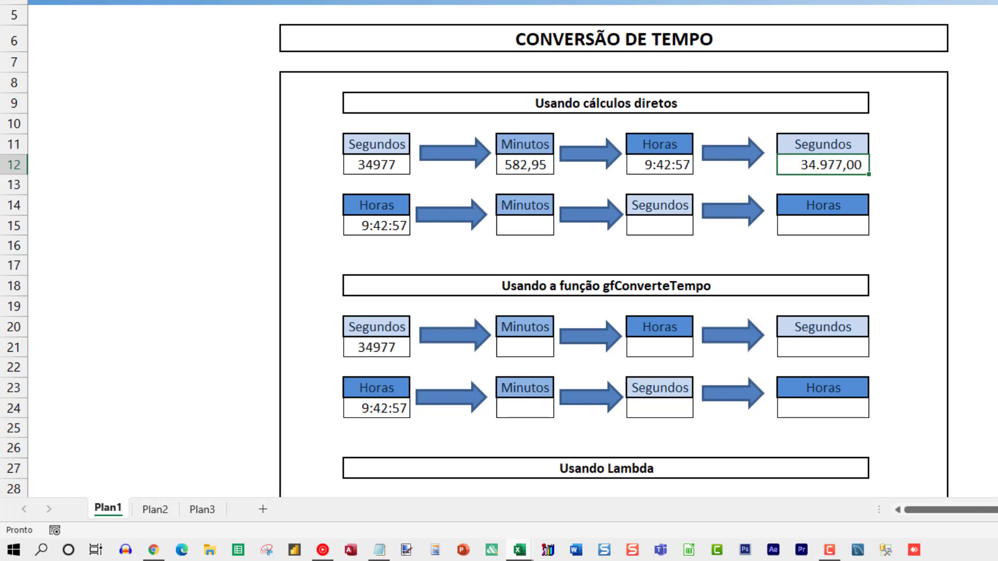
key(alt+h)
key(9)
key(alt+h)
key(9)
drag(869, 1, 852, 1)
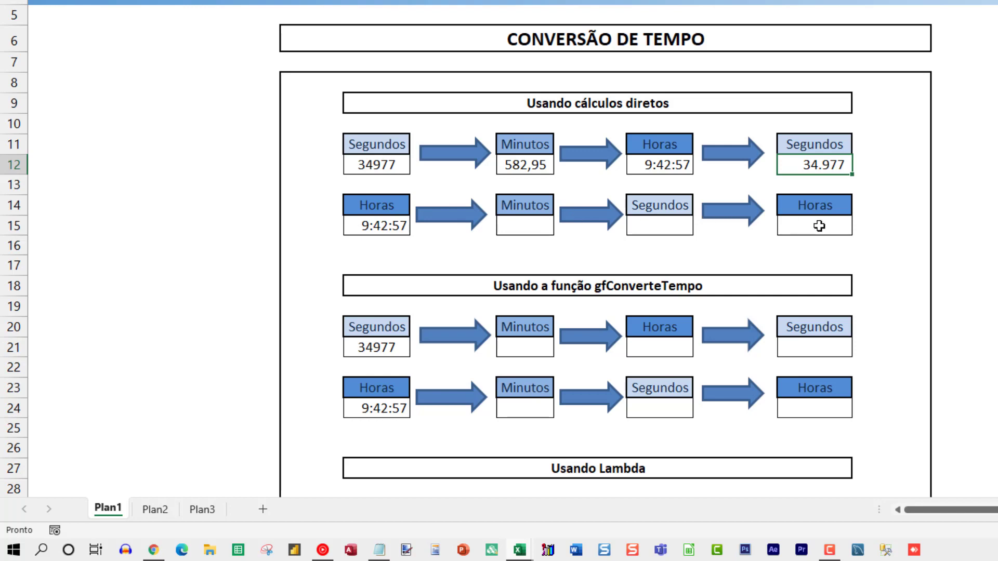
Step: Convert the hours to minutes in H15 with =F15*24*60, formatted as a two-decimal number, and narrow column H
click(509, 225)
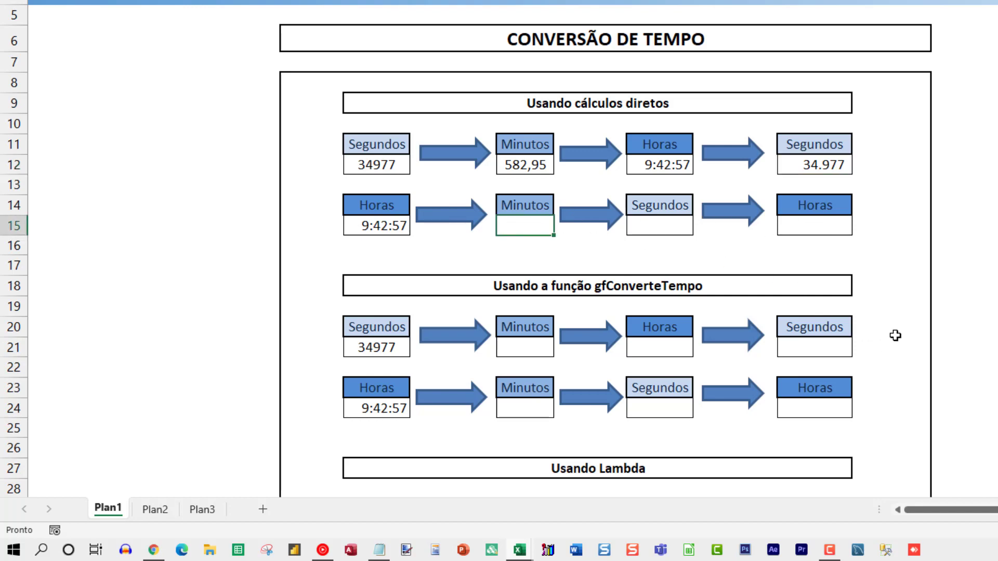
text(=)
key(Left)
key(Left)
text(*)
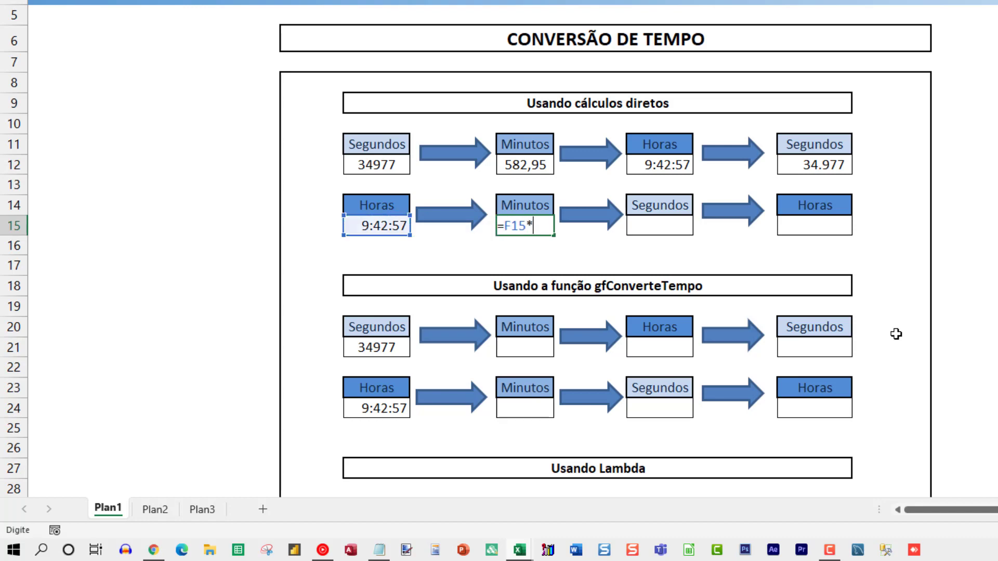
text(24*)
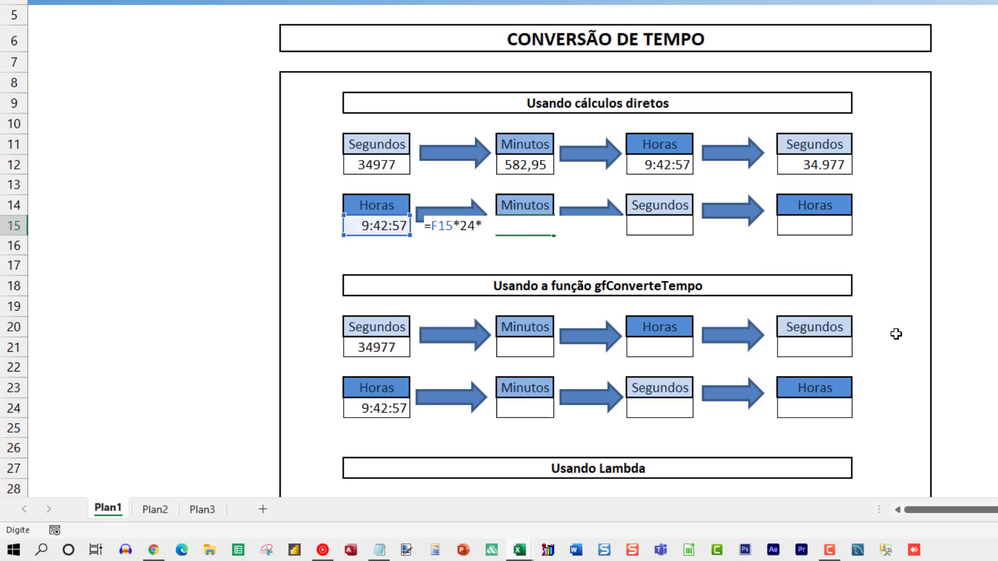
text(60)
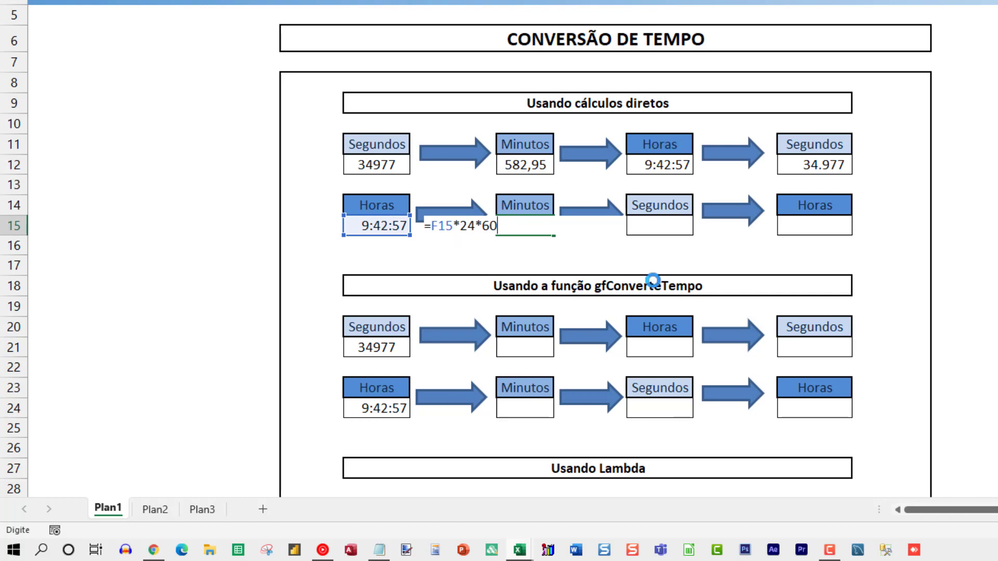
key(ctrl+Return)
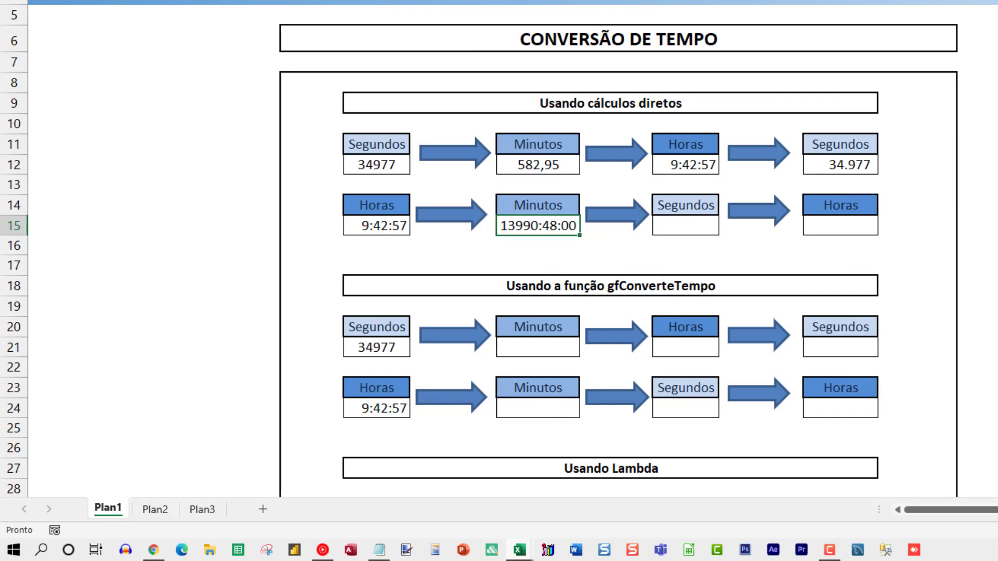
key(ctrl+shift+1)
drag(580, 0, 573, 0)
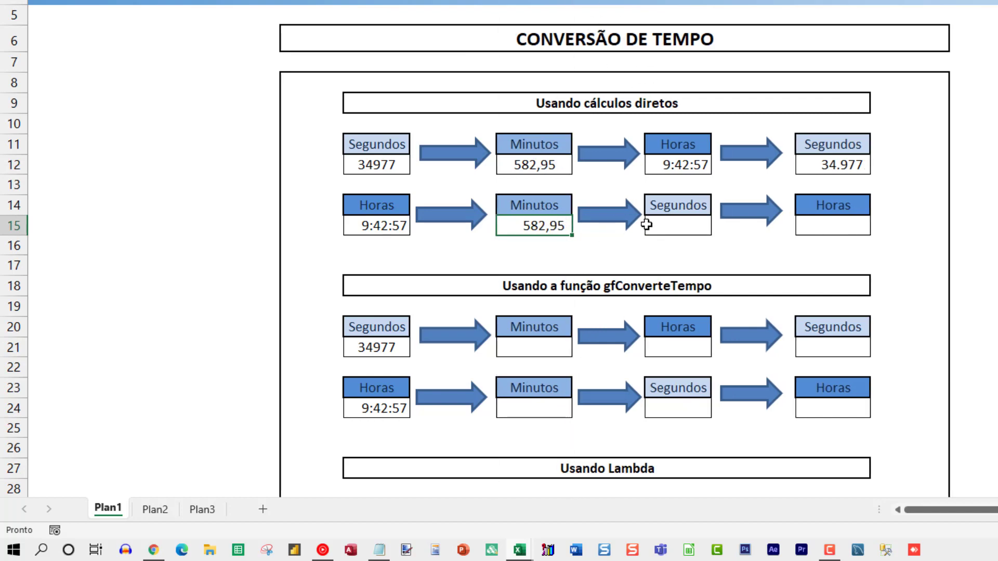
Step: Convert the minutes to seconds in J15 with the formula =H15*60 and narrow column J slightly
click(669, 226)
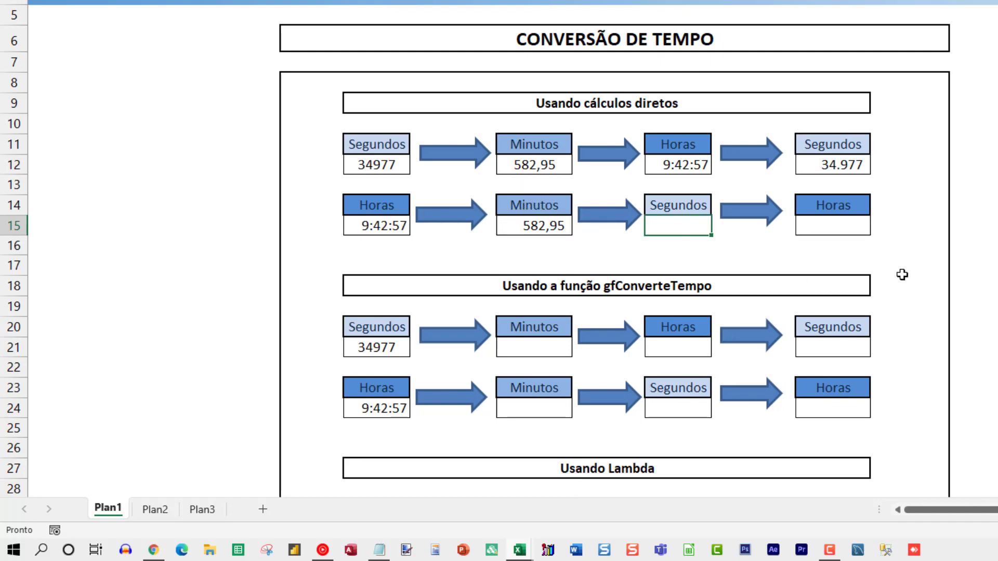
click(547, 229)
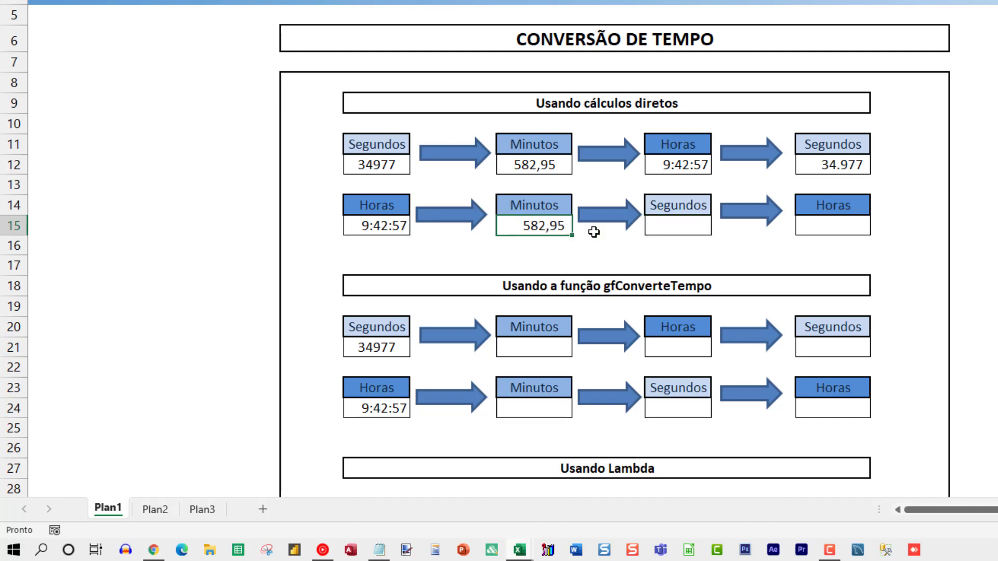
key(F2)
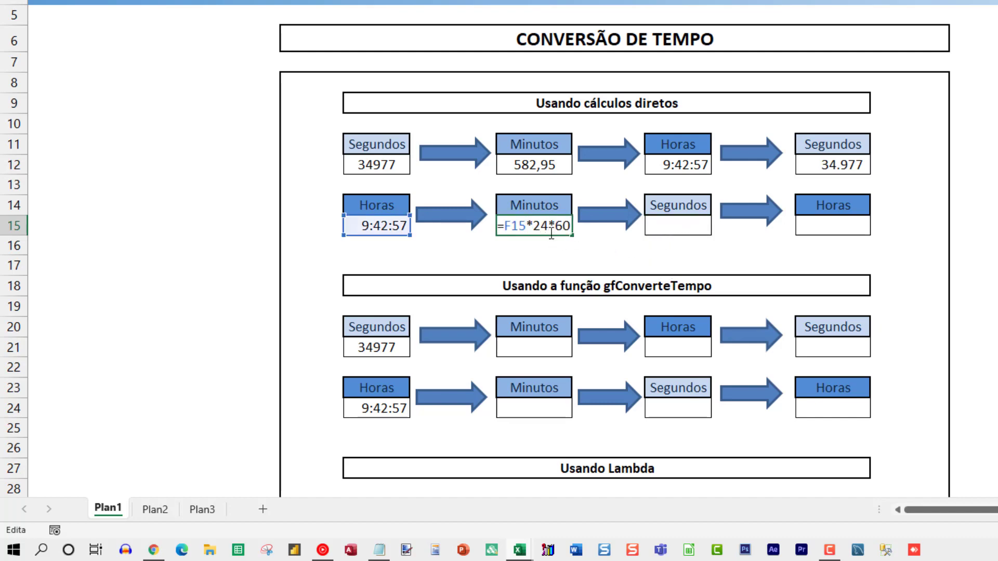
click(673, 230)
text(=)
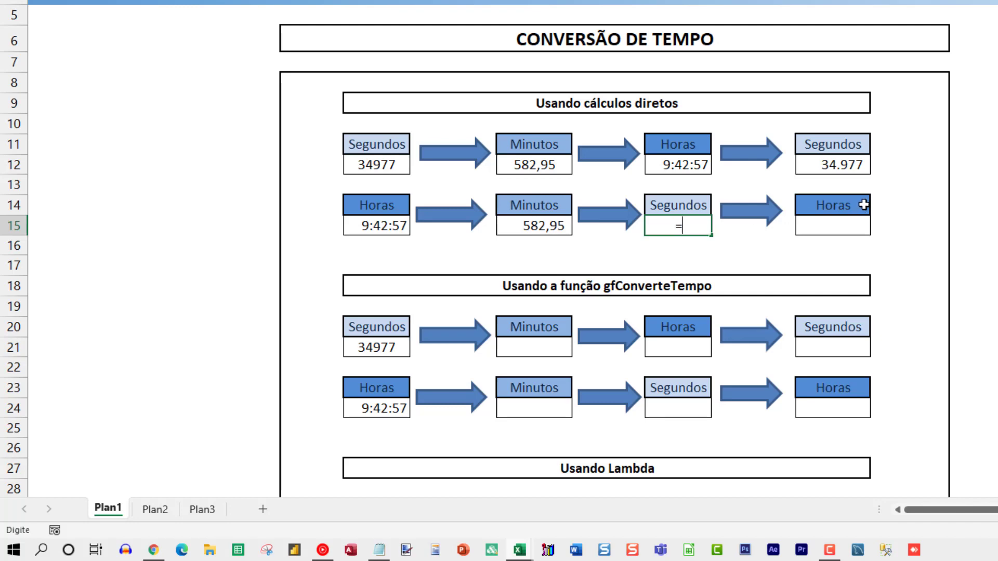
key(Left)
key(Left)
text(*60)
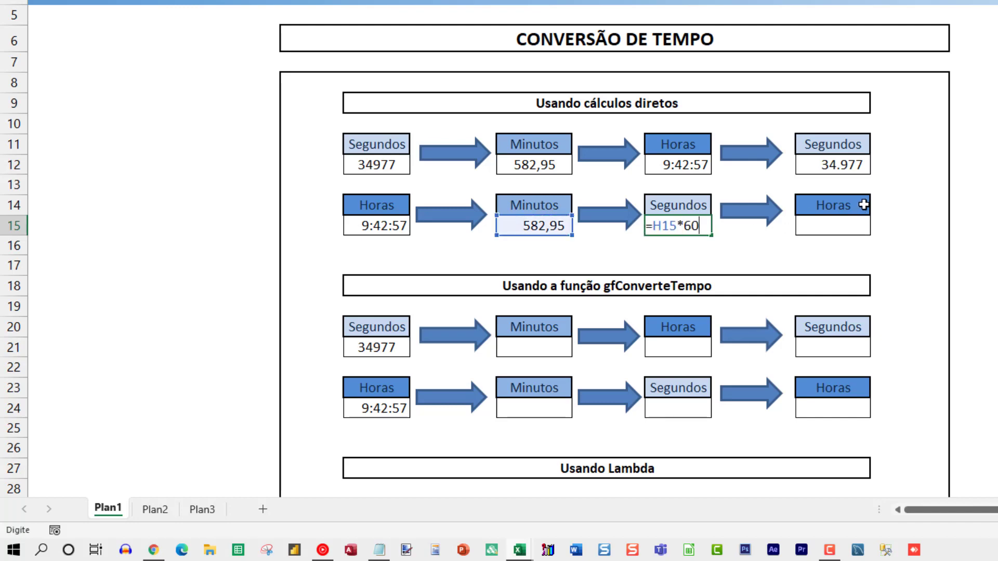
key(Return)
key(Up)
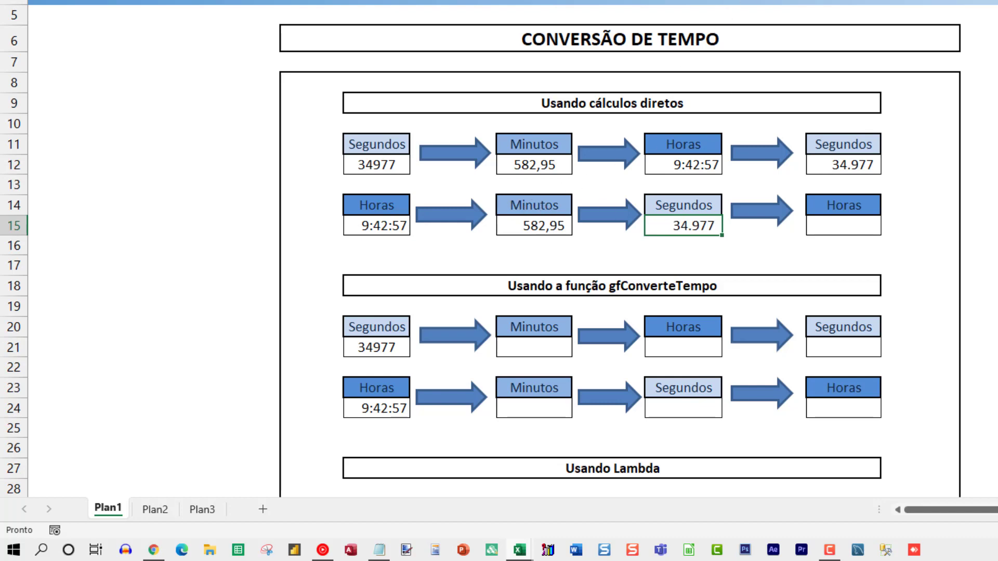
drag(722, 0, 714, 0)
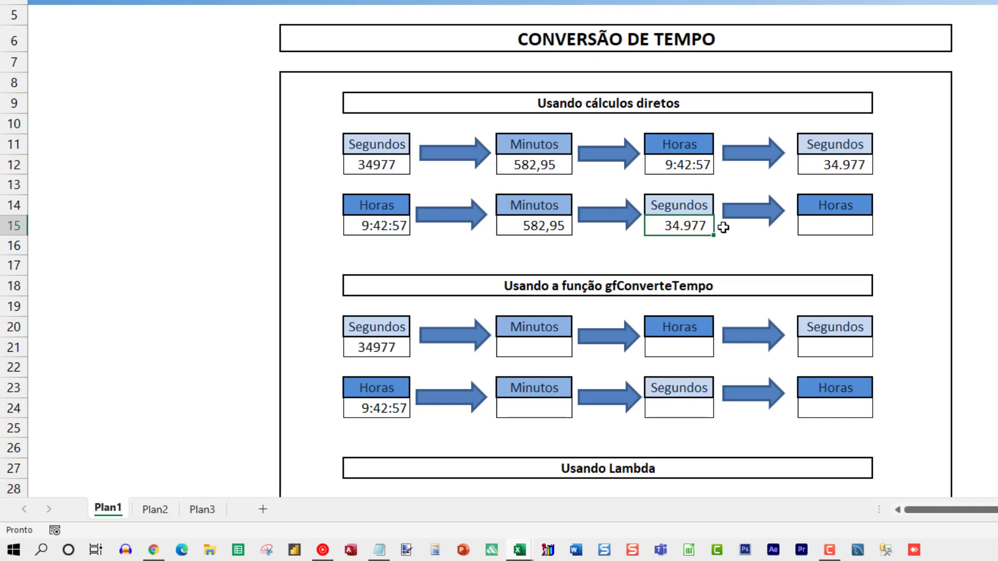
Step: Convert the seconds back to hours in L15 with the formula =J15/(24*60*60)
click(826, 227)
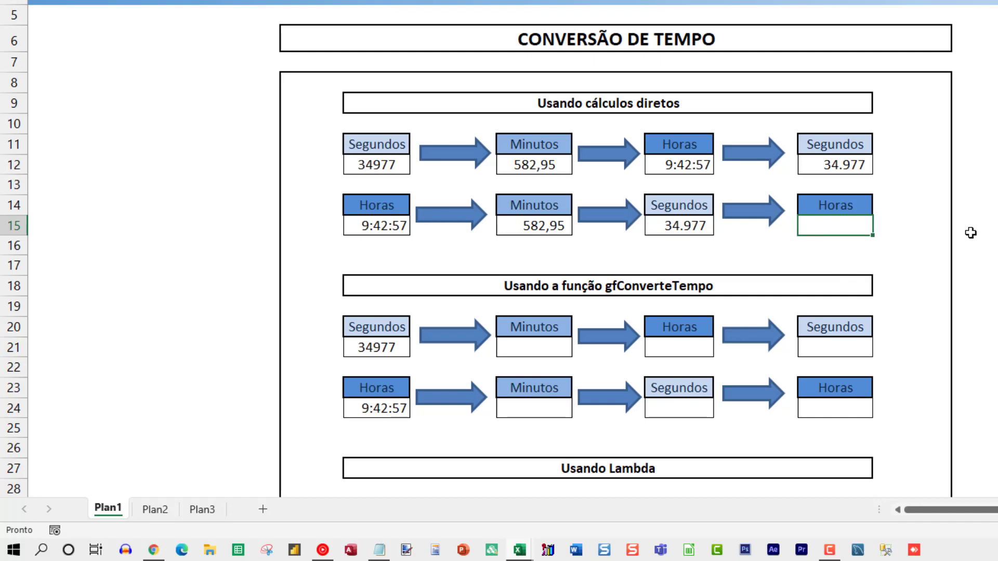
text(=)
key(Left)
key(Left)
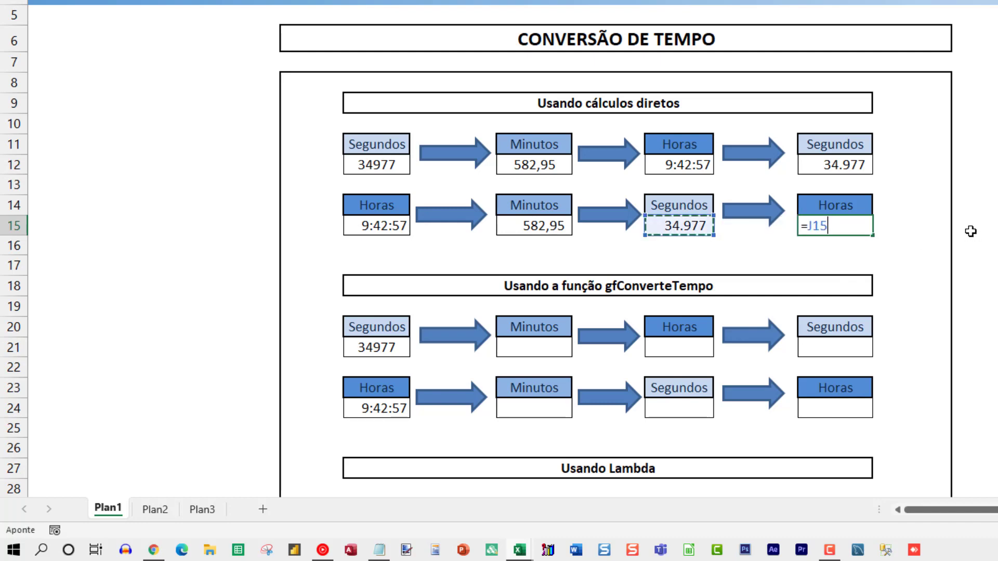
text(/()
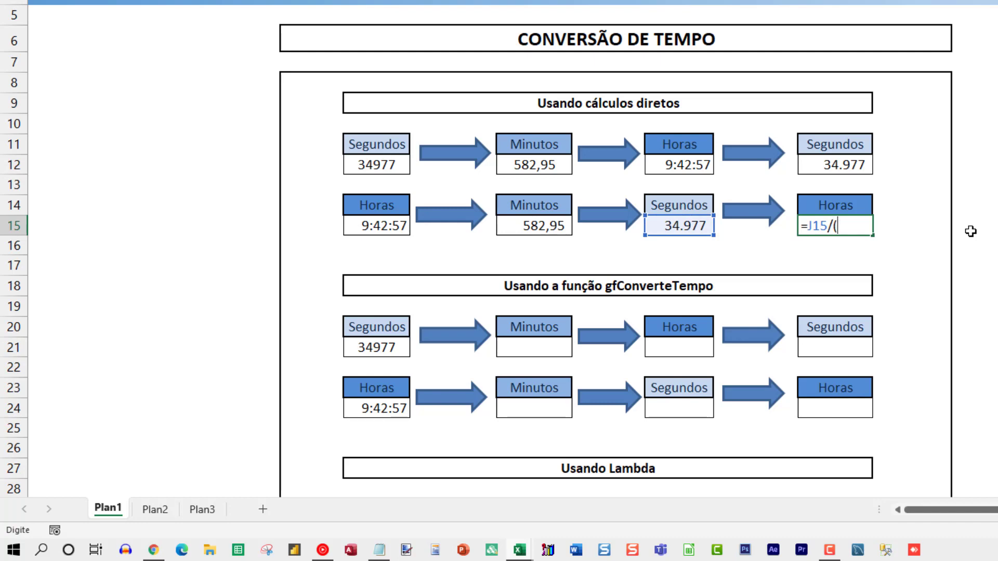
text(24*60*60)
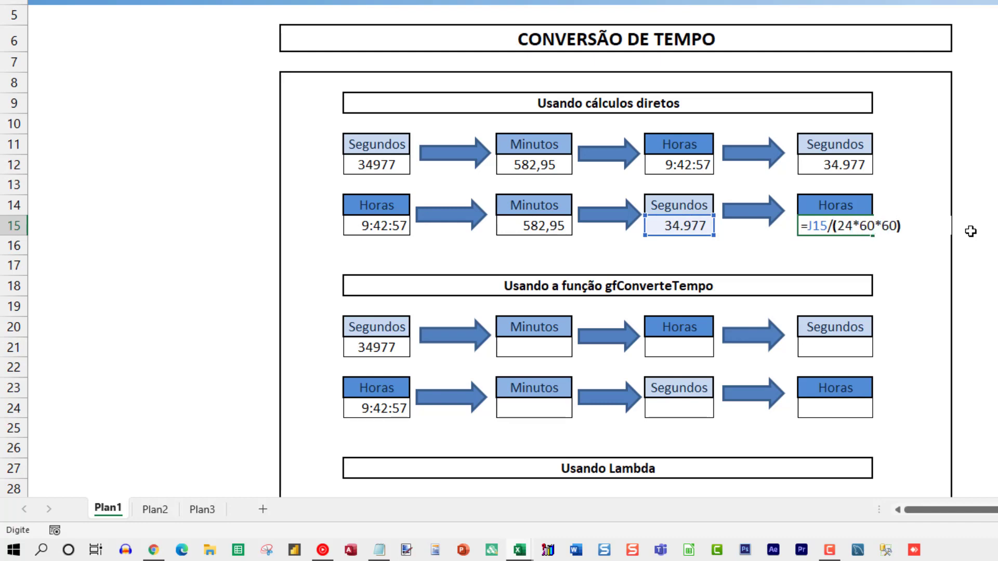
text())
key(Return)
key(Up)
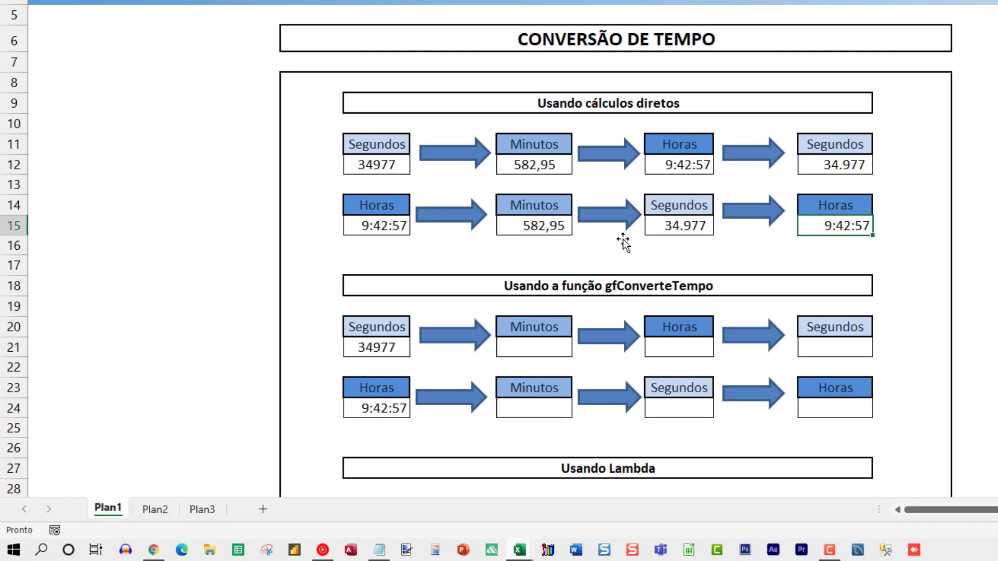
Step: Review the conversion formulas in L15, J15 and H15 without changing them
double_click(832, 228)
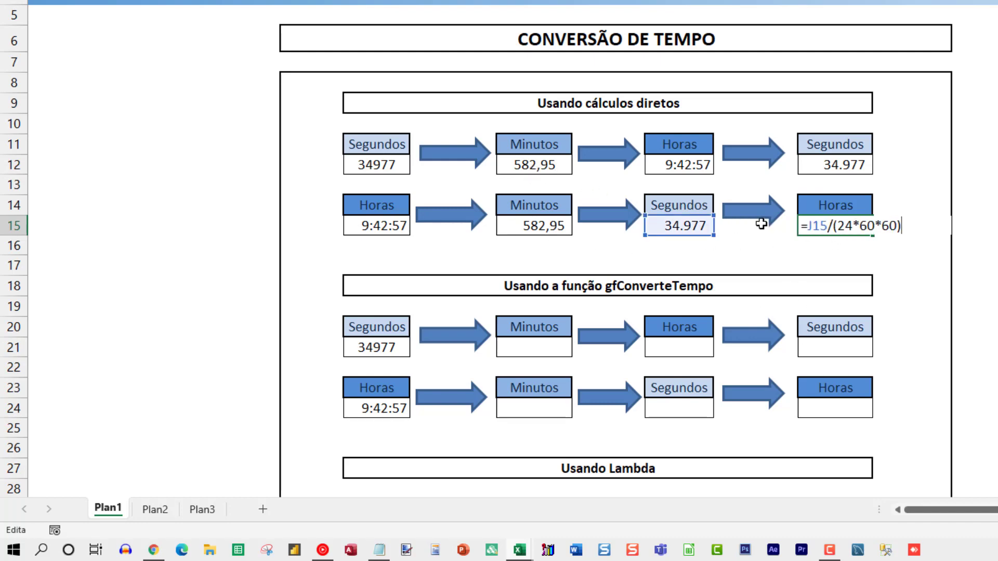
click(670, 225)
double_click(671, 225)
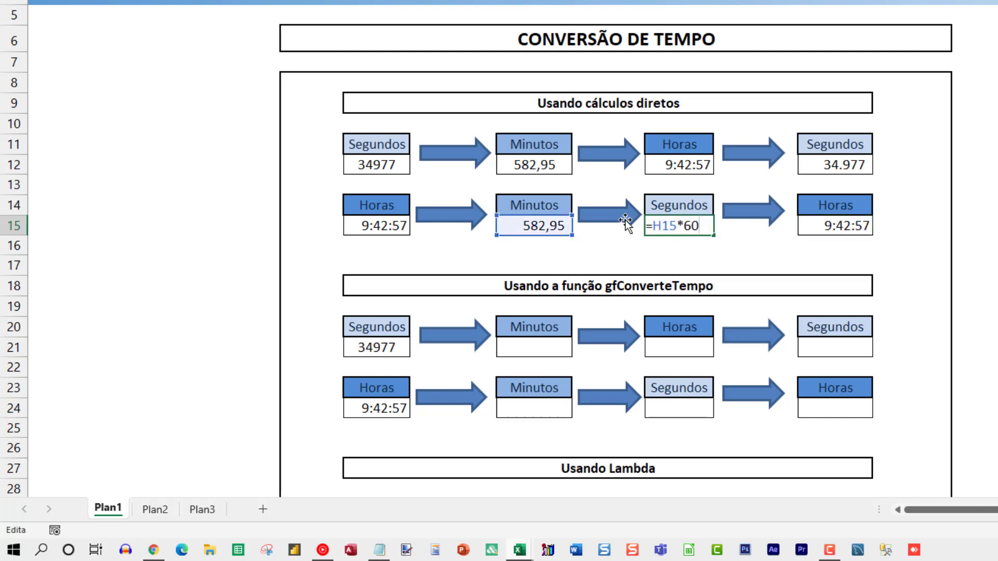
click(556, 221)
double_click(557, 221)
key(Escape)
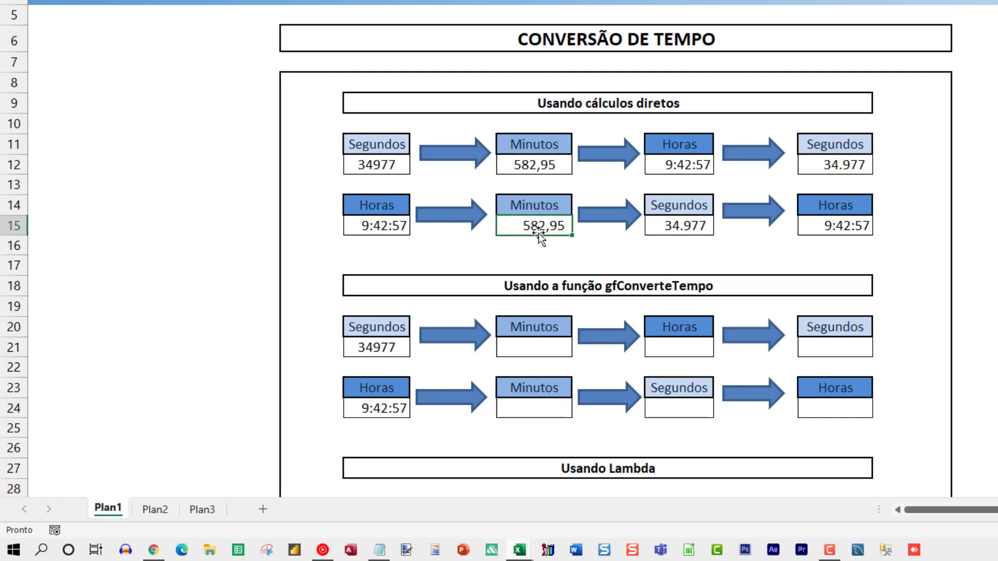
Step: Check in the ribbon customization options that Desenvolvedor is enabled among the main ribbon entries
click(534, 347)
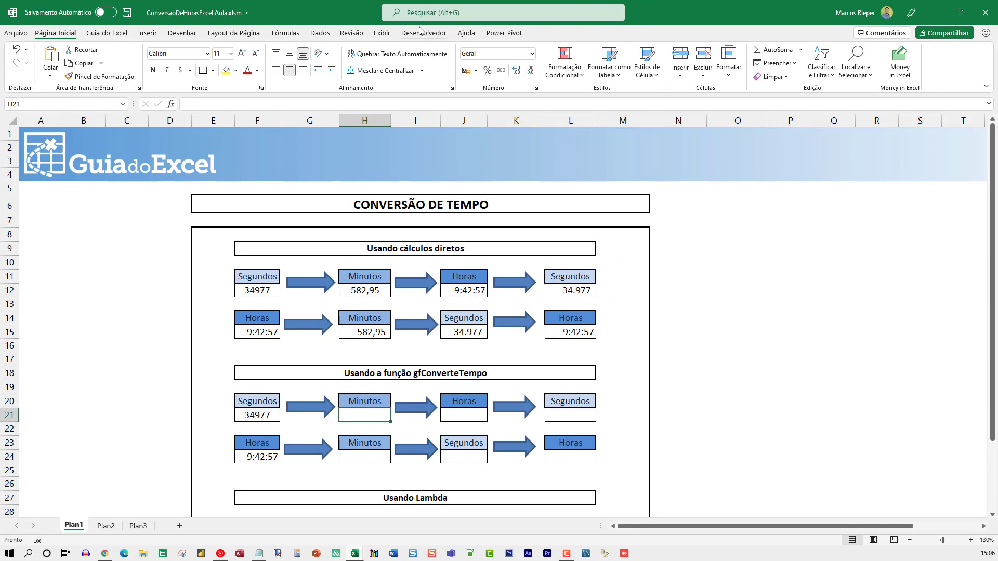
right_click(961, 66)
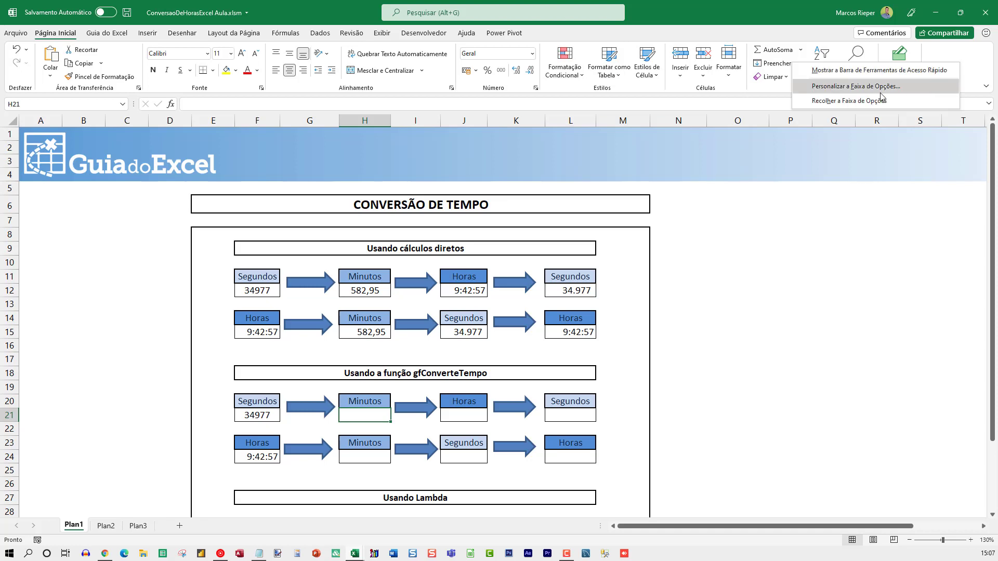
click(811, 243)
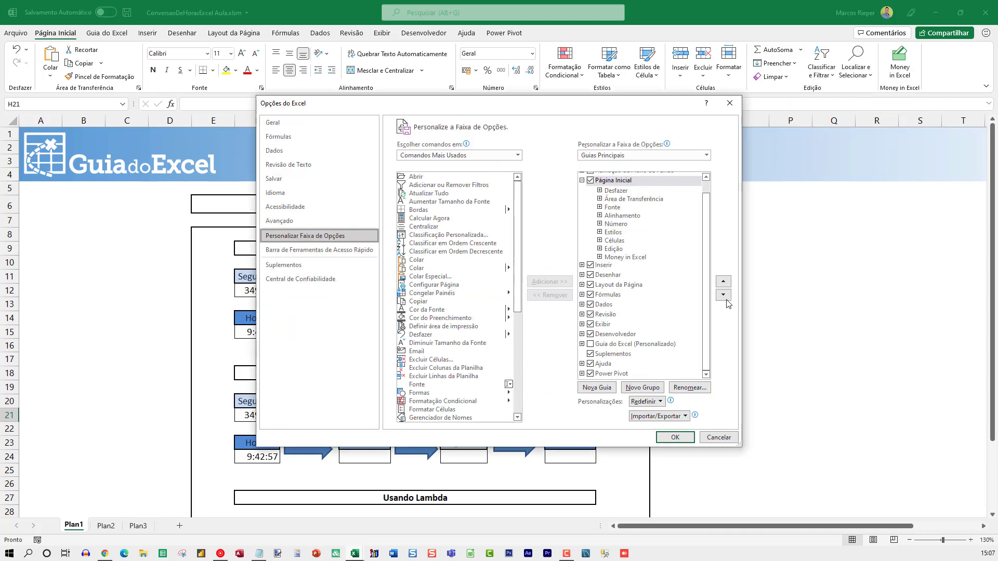
click(616, 334)
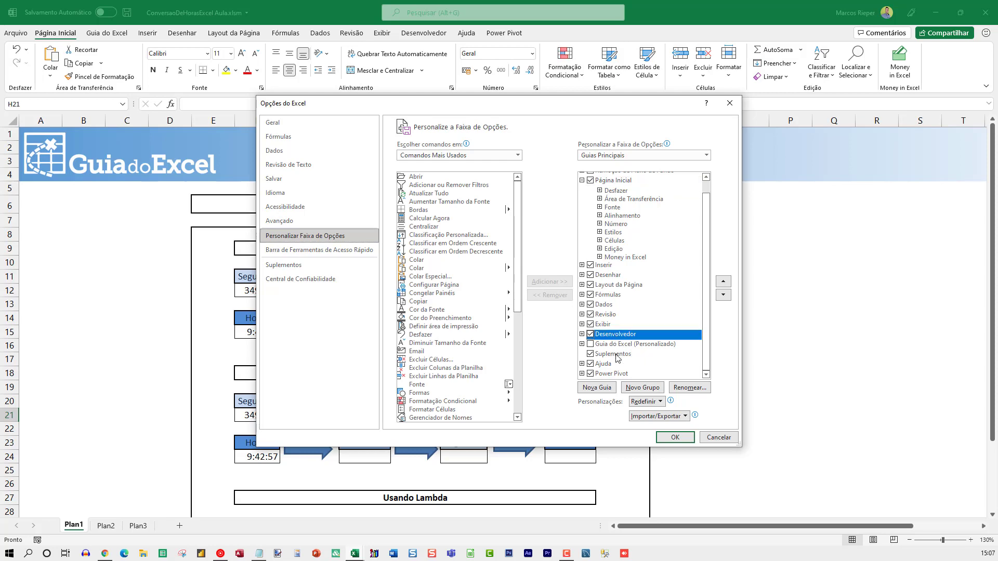
click(679, 438)
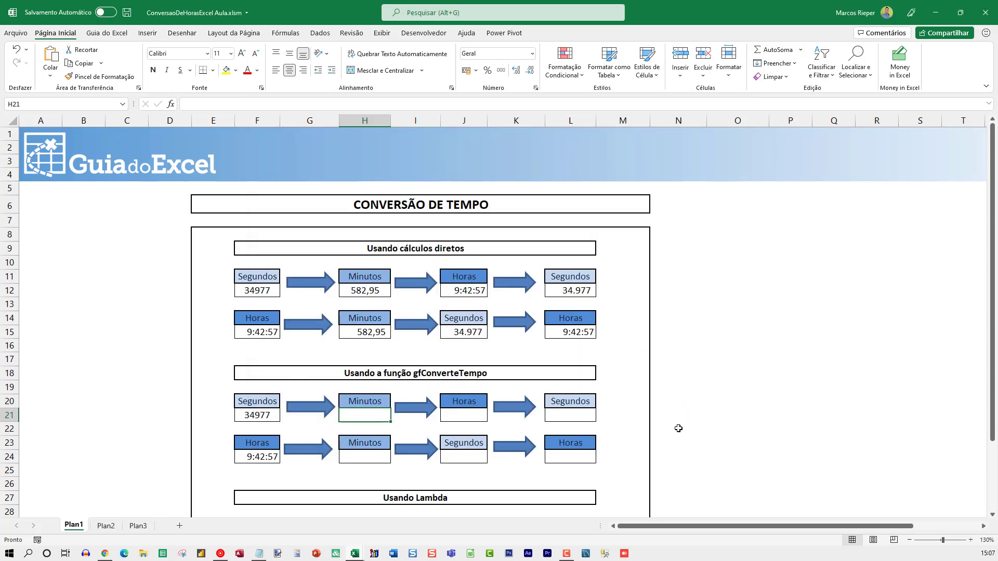
Step: Open the Visual Basic editor maximized and insert a new module into the ConversaoDeHorasExcel Aula.xlsm project
click(427, 34)
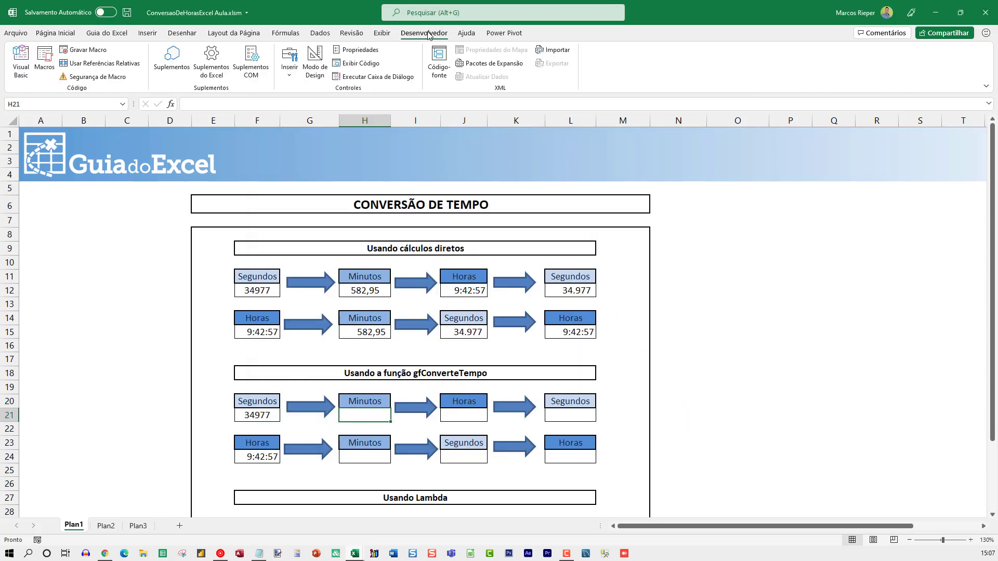
click(19, 62)
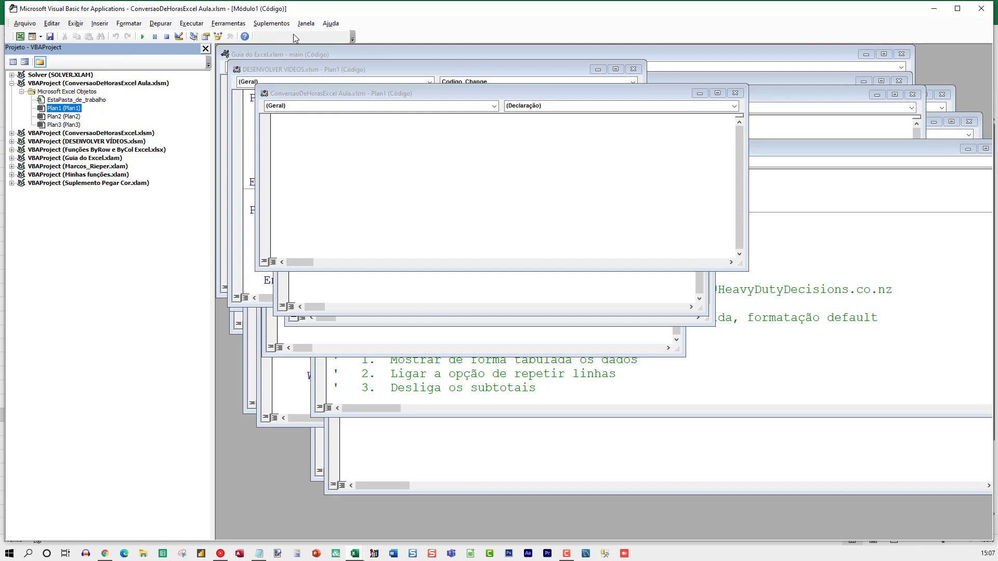
double_click(329, 8)
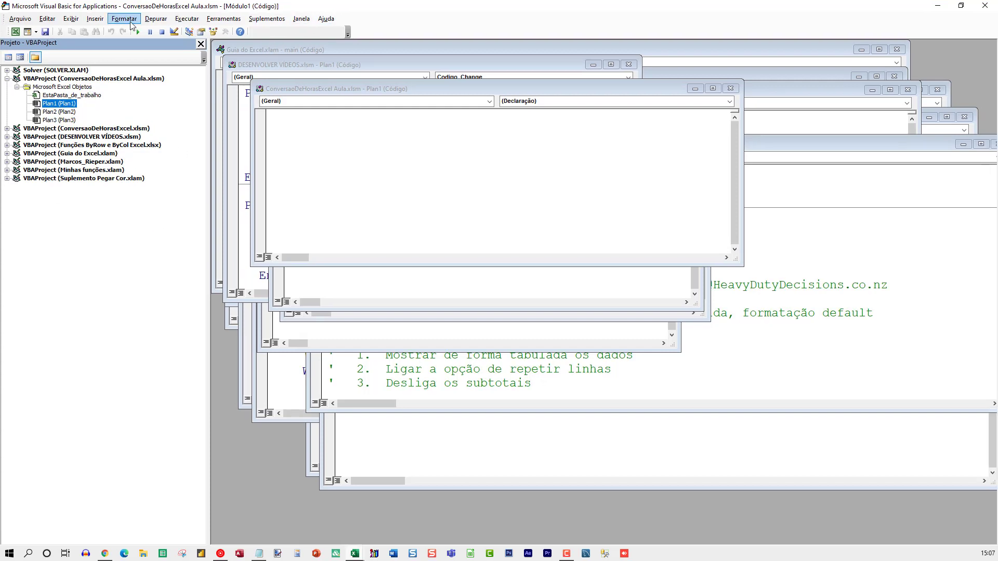
click(95, 19)
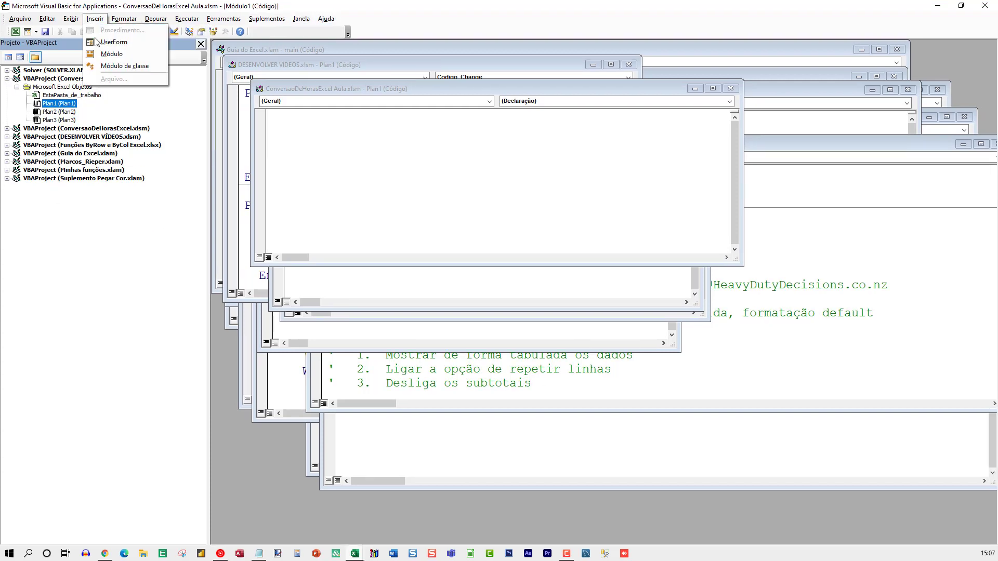
click(107, 54)
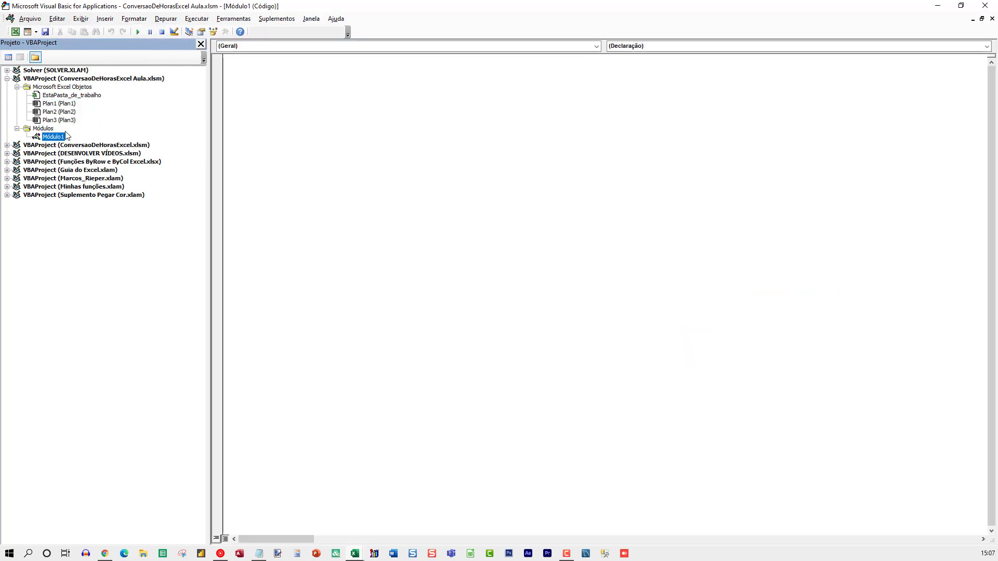
Step: Write the comment 'Função converter tempo in the new module and begin the declaration Public Function gfConverteTempo below it
click(328, 133)
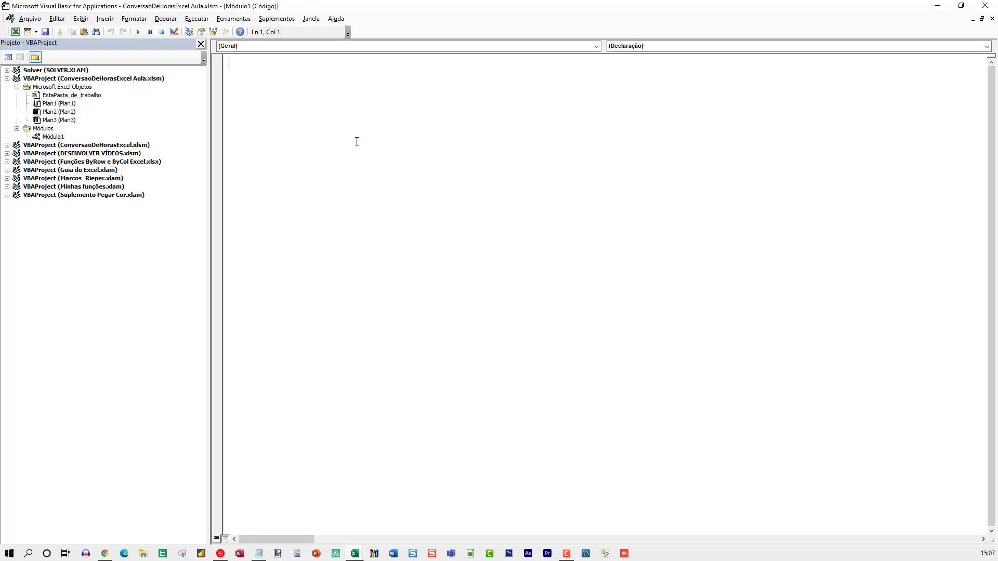
text('Fu)
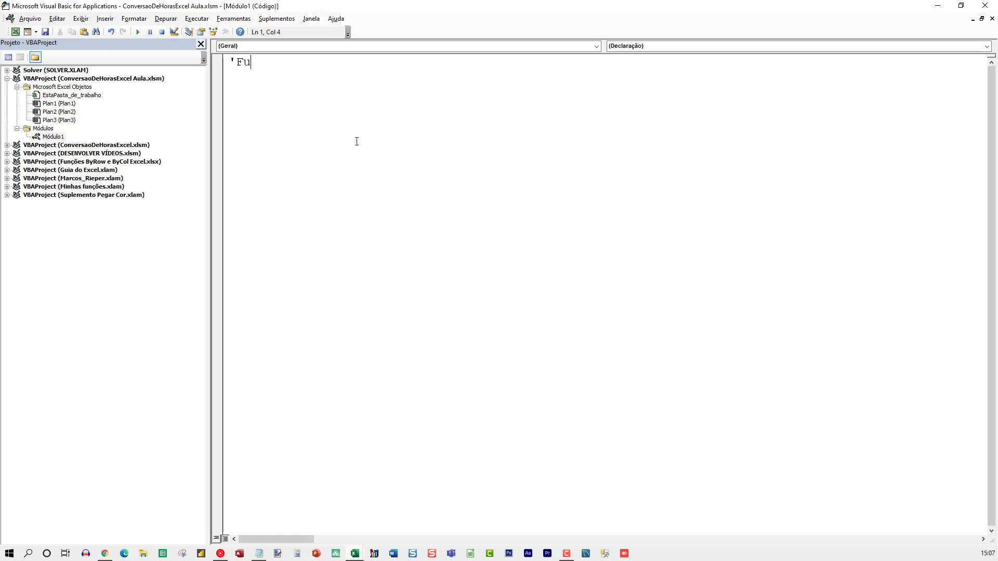
text(nção converter tempo)
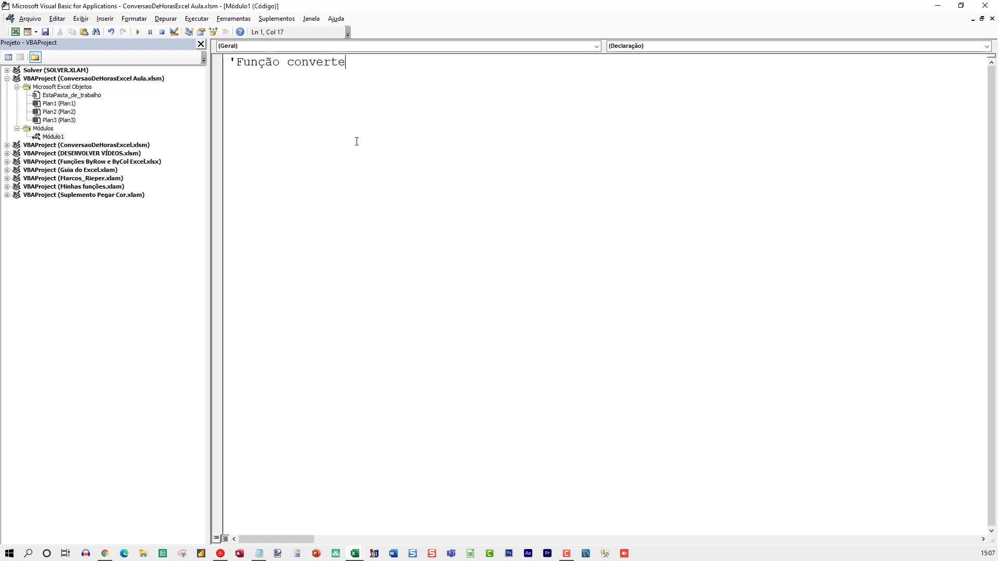
key(Return)
text(Public F)
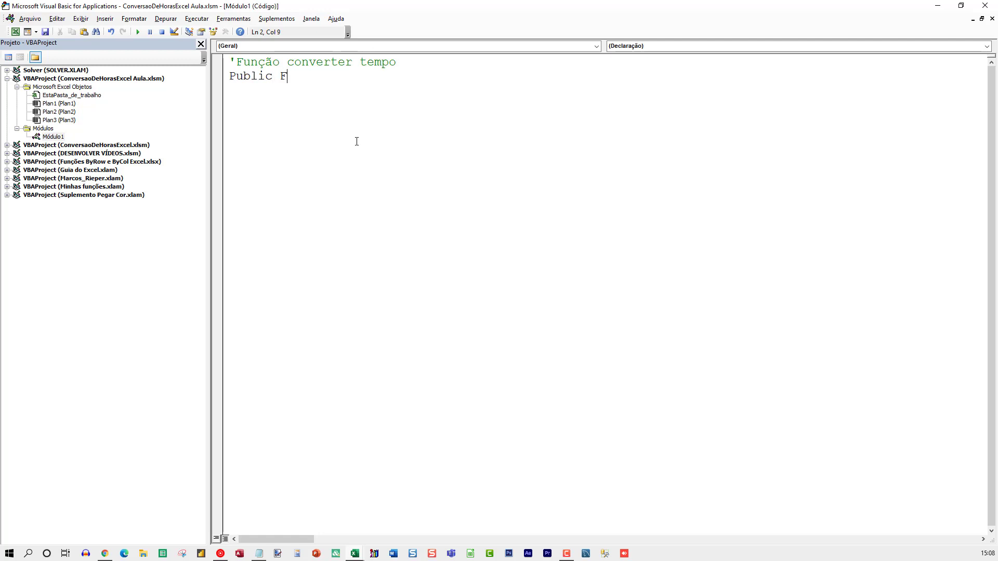
text(unction)
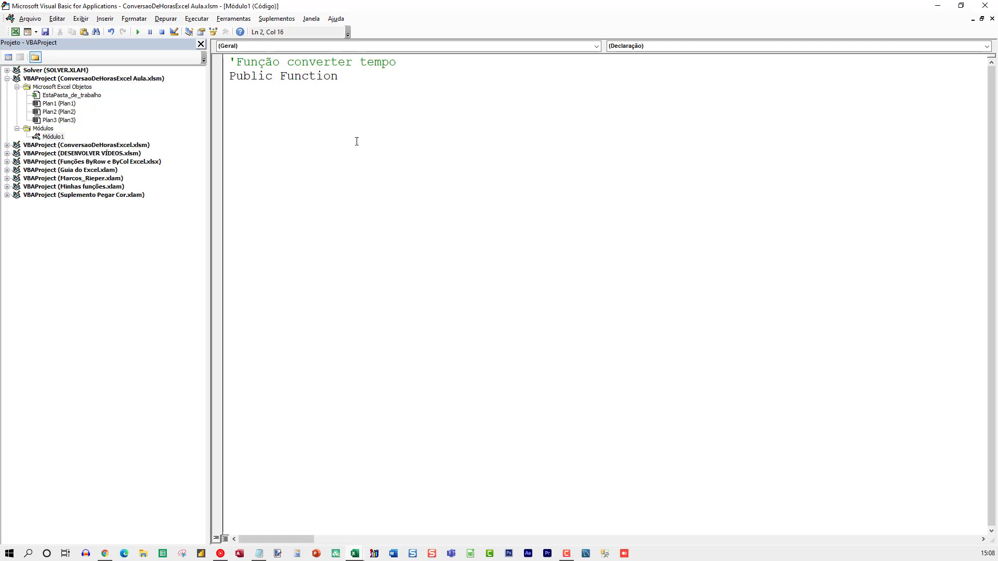
text( gfConverteTempo)
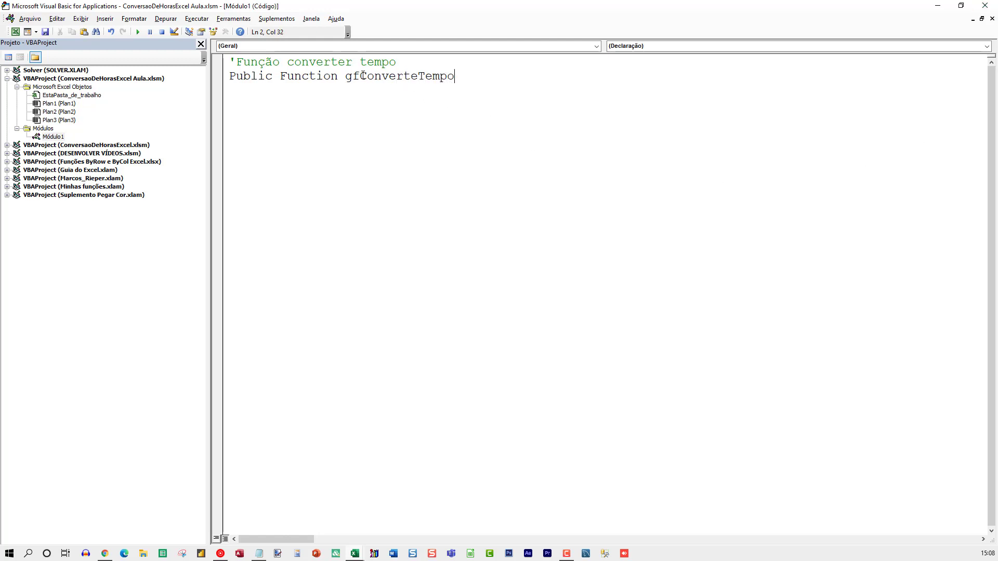
drag(360, 76, 345, 77)
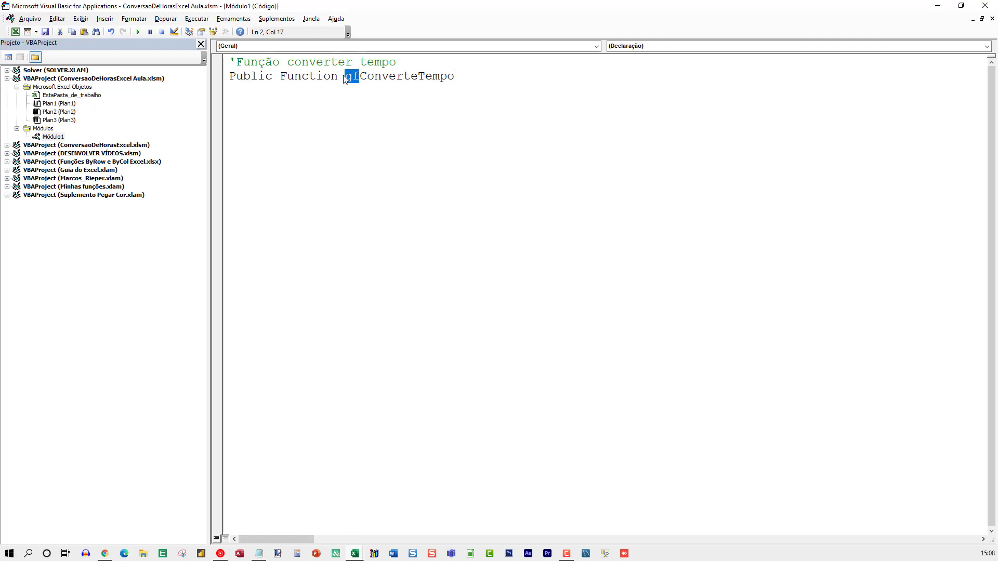
click(345, 77)
key(shift+Right)
key(shift+Right)
key(Right)
key(shift+Left)
text(s)
key(ctrl+z)
key(ctrl+Left)
key(ctrl+Left)
key(shift+Right)
Step: Add parentheses to the gfConverteTempo declaration with the first parameter ByVal vTempo As Double
key(End)
text(())
text(ByVal )
text(vTempo As )
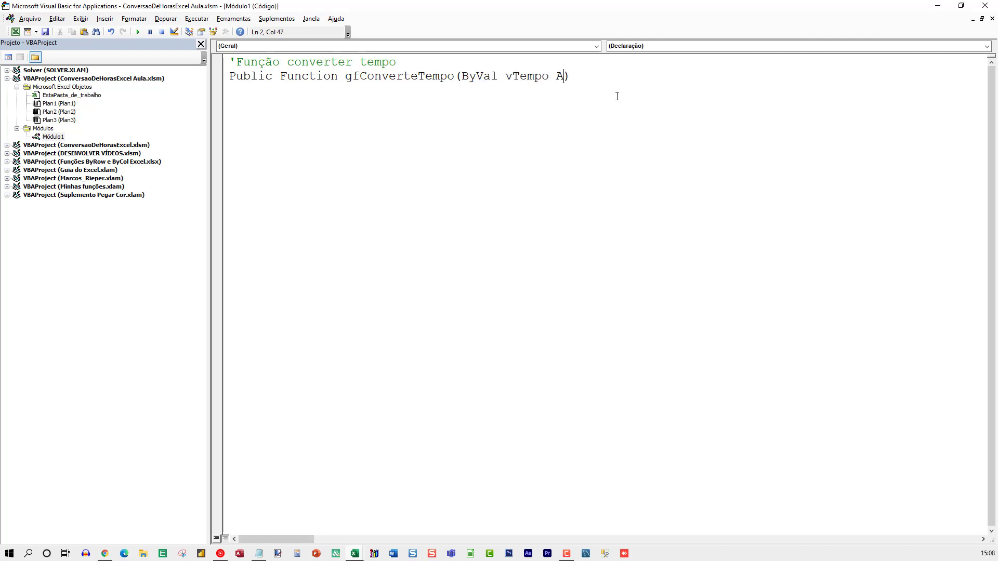
text(Double)
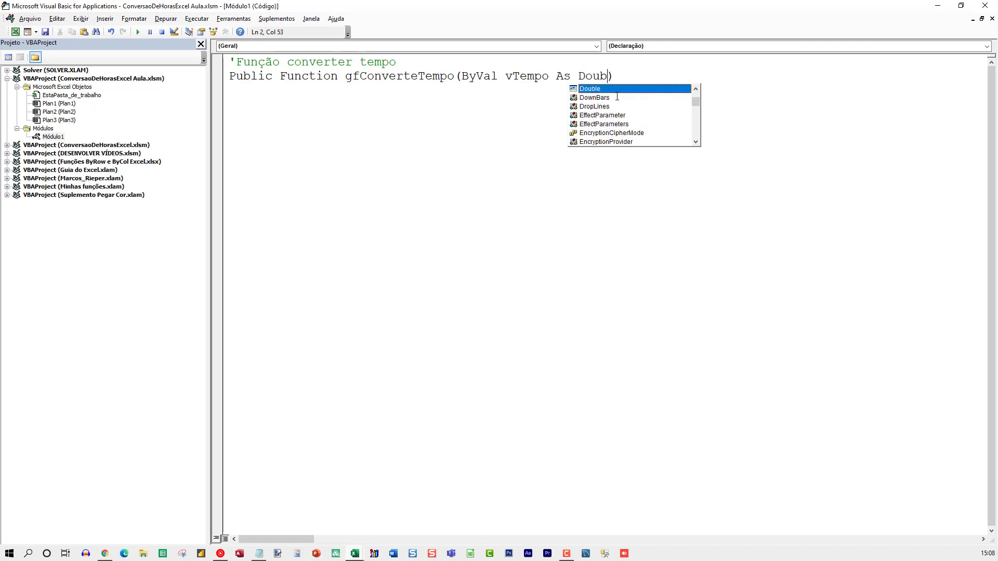
Step: Add a second parameter, ByVal vConverte As String, to the gfConverteTempo declaration
text(,)
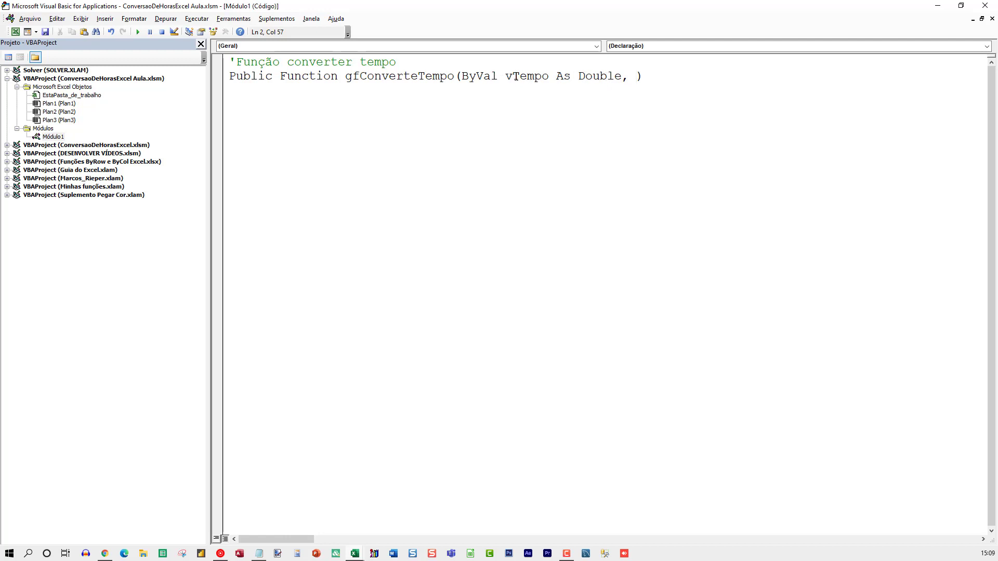
drag(505, 76, 513, 75)
click(638, 77)
text(ByVal )
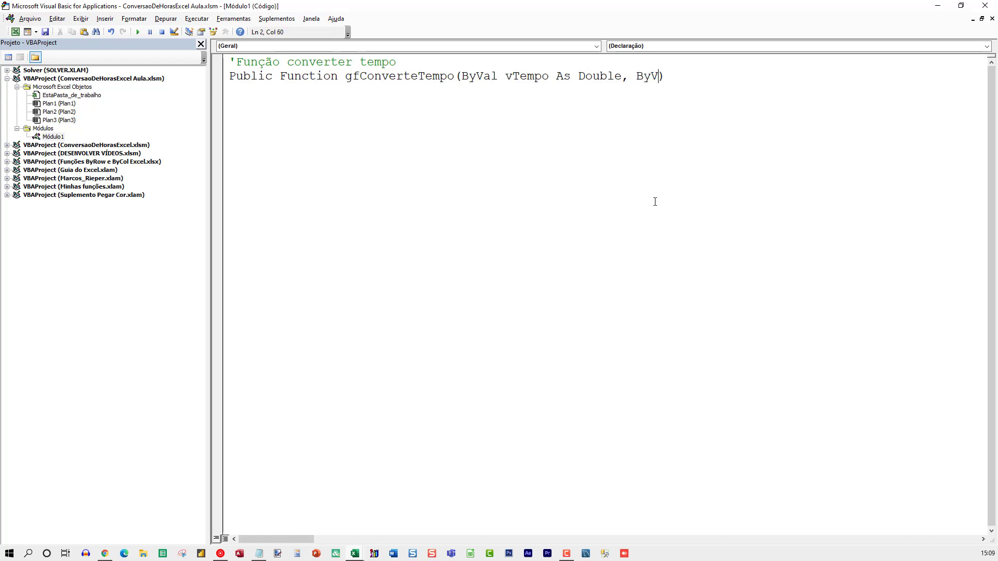
text(vConverte As String)
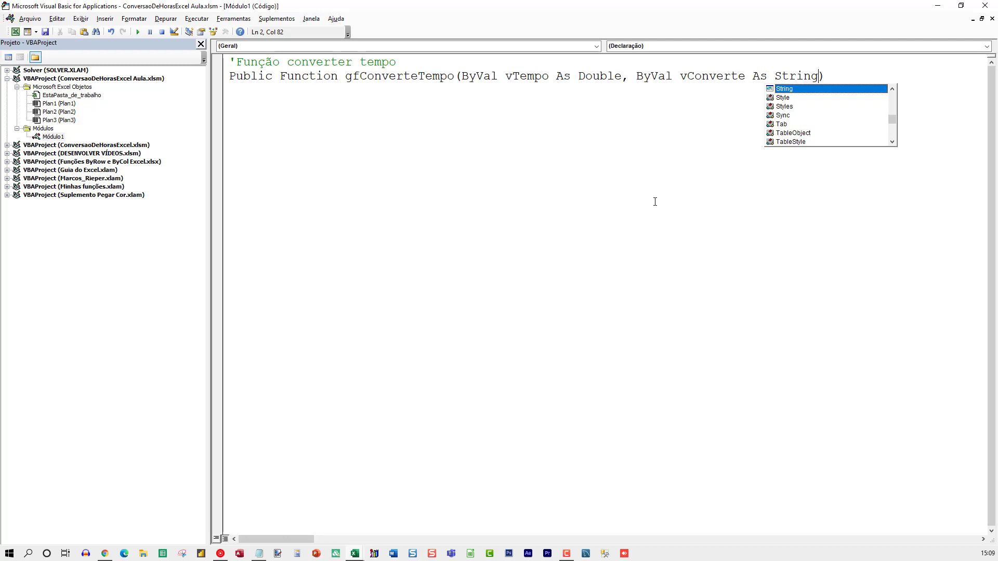
Step: Complete the function declaration with the return type As Double and open blank indented lines for its body
key(End)
text(As Doub)
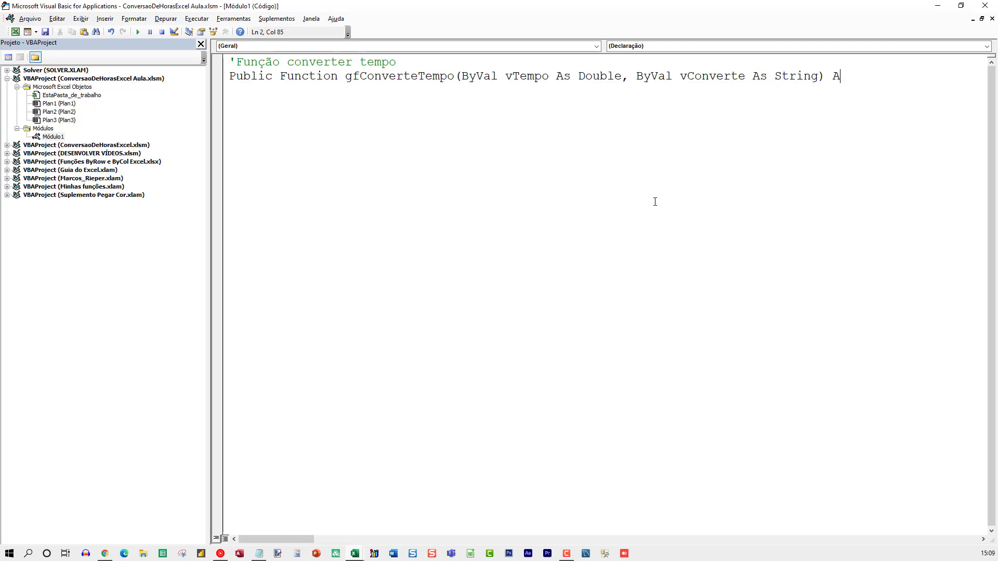
text(le)
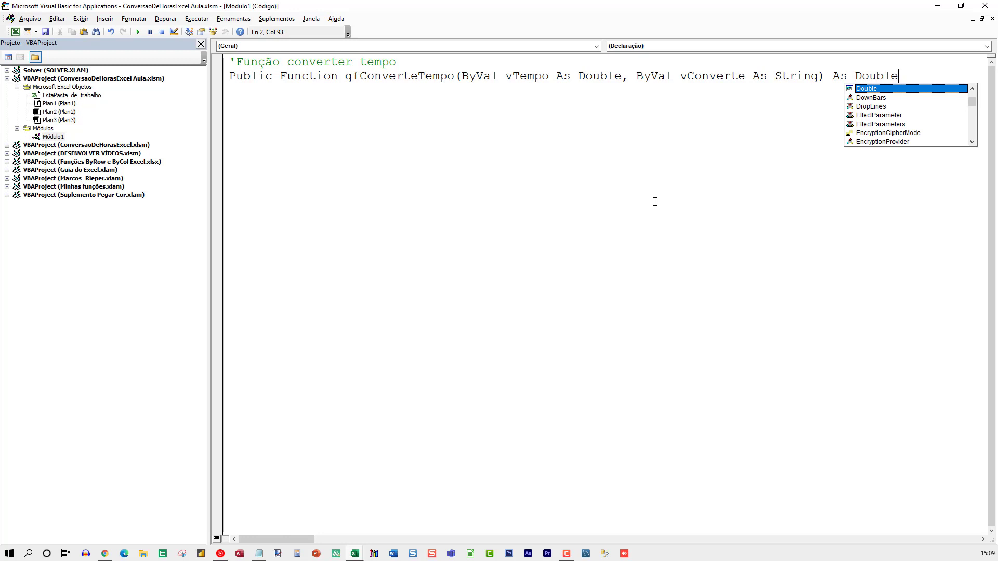
key(Return)
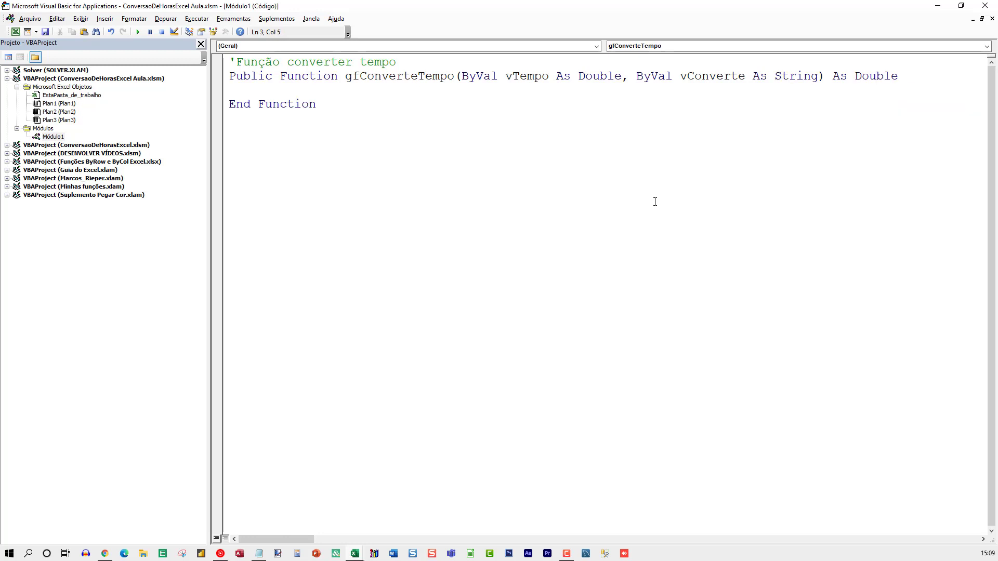
key(Return)
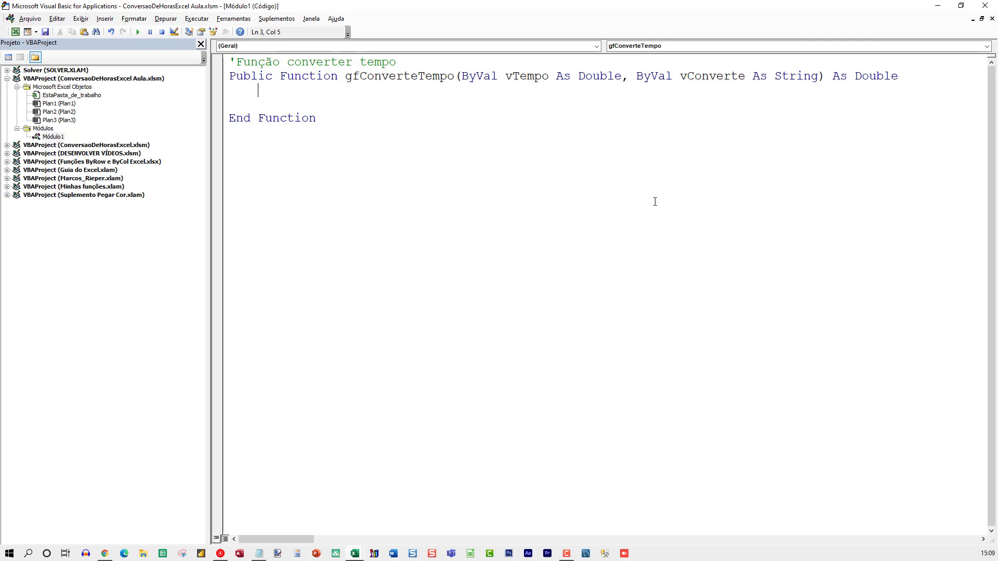
Step: Enter On Error Resume Next and Application.Volatile in the function body, each followed by a blank line
text(On Error Resume Next)
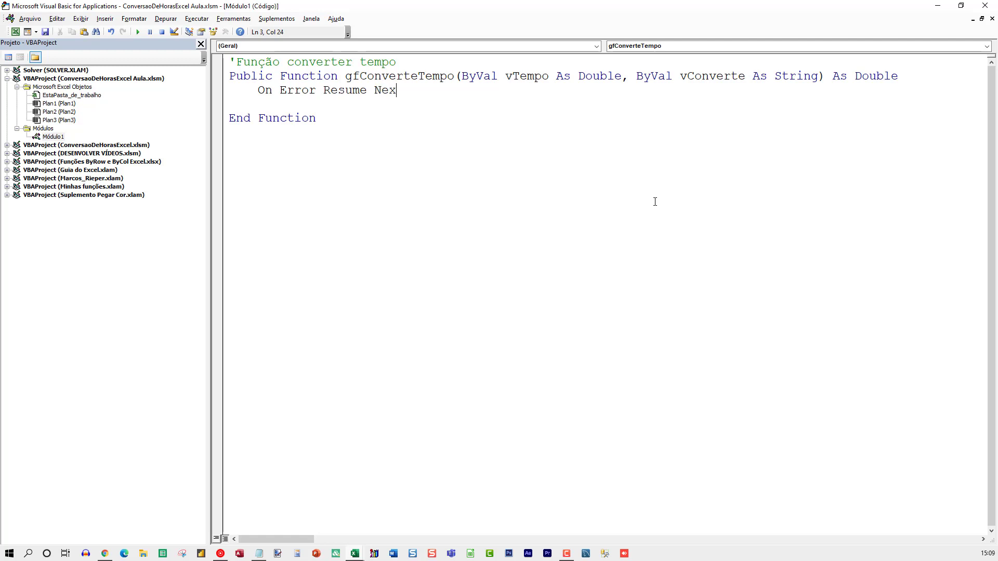
key(Return)
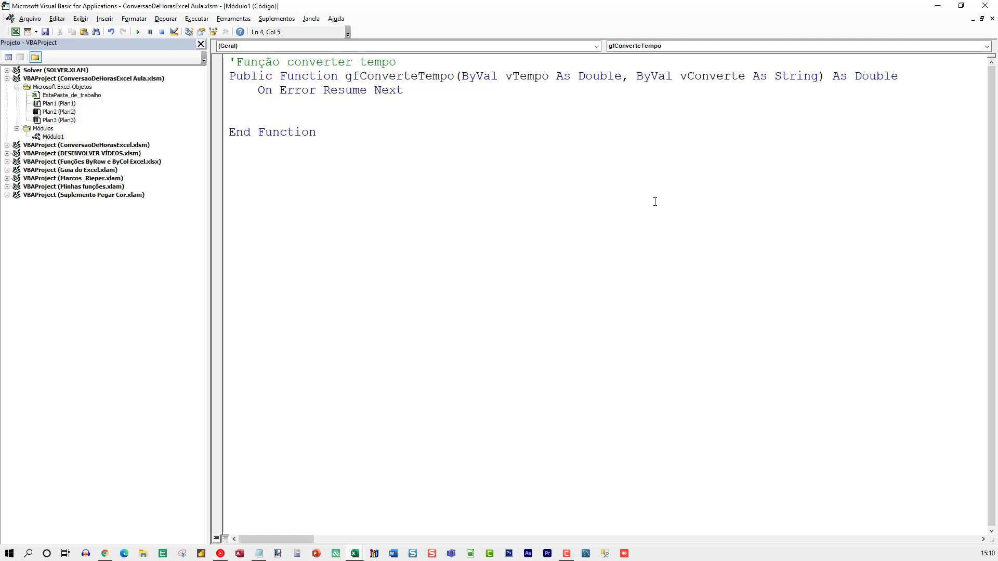
key(Return)
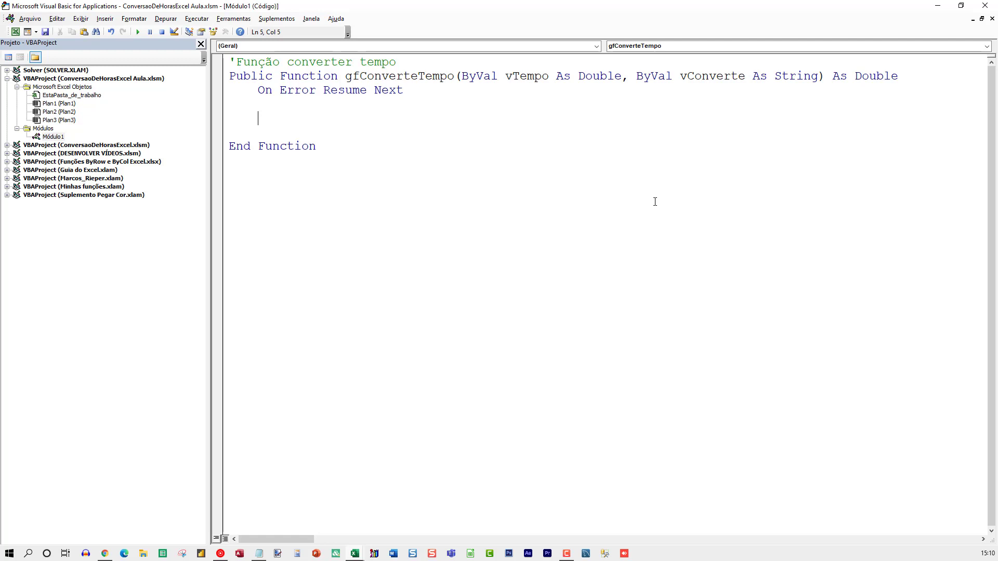
text(A)
text(ppl)
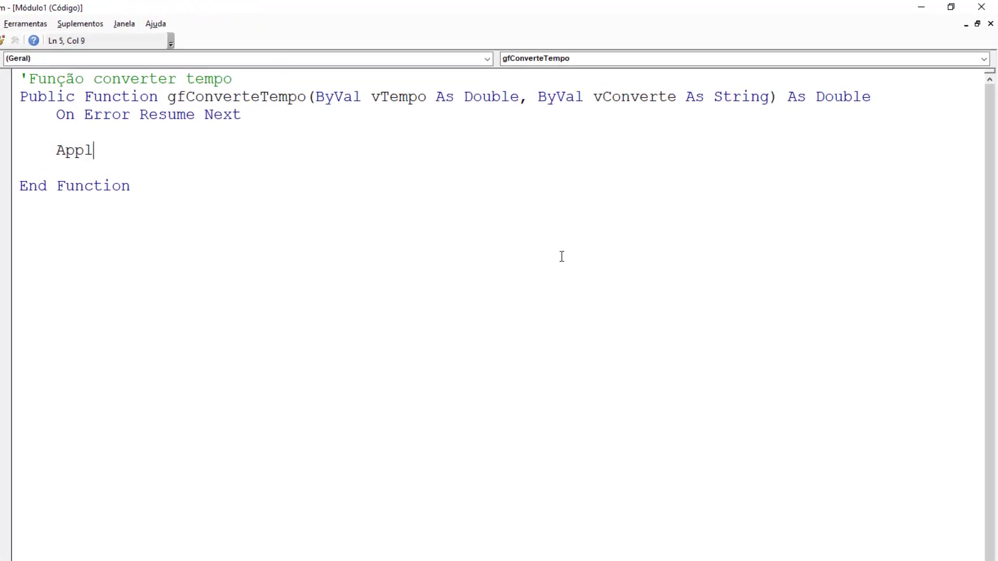
text(ication.Volatile)
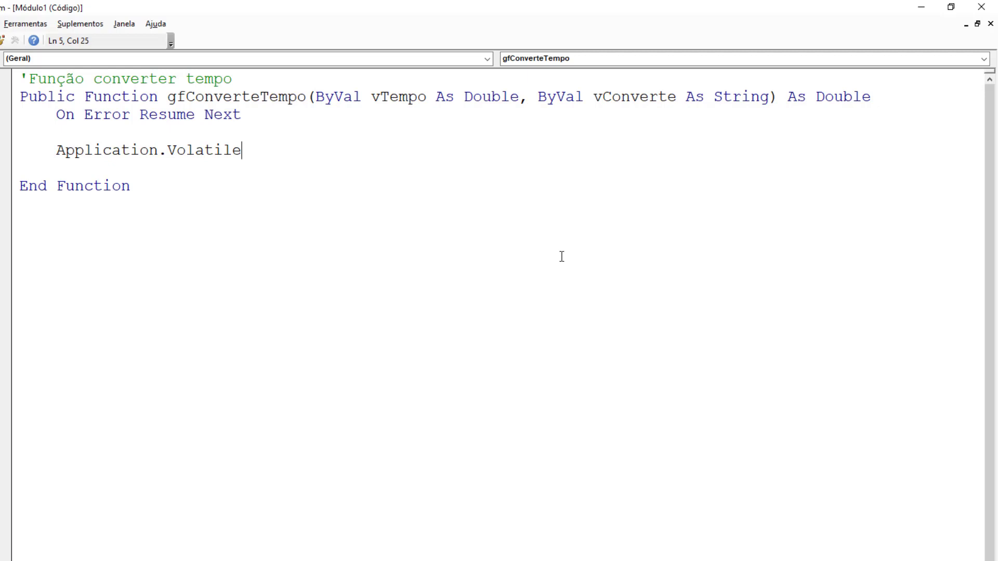
key(Return)
key(Return)
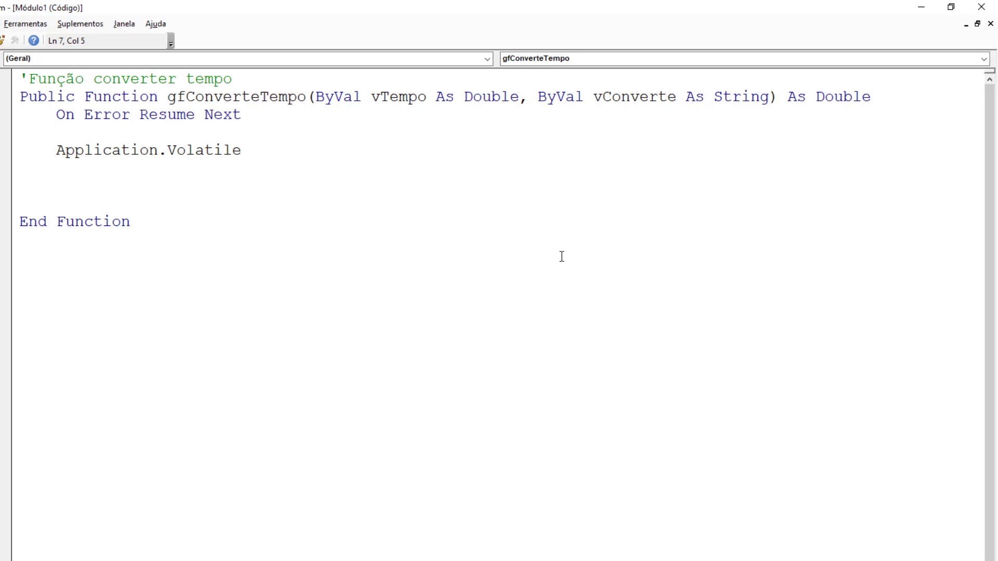
Step: Declare the auxiliary variable with Dim lAux As Long below Application.Volatile, followed by a blank line
text(Dim lAux)
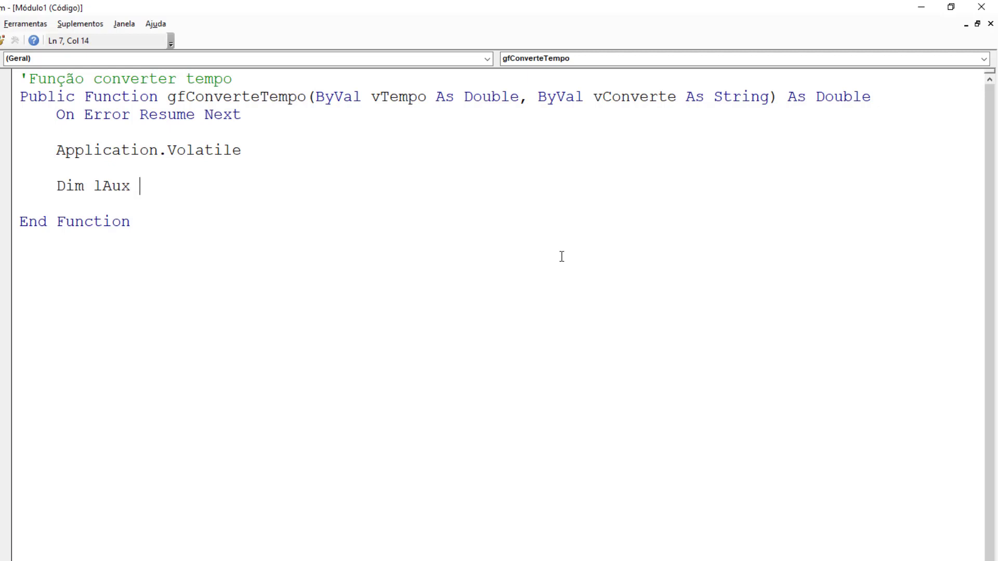
text( As Long)
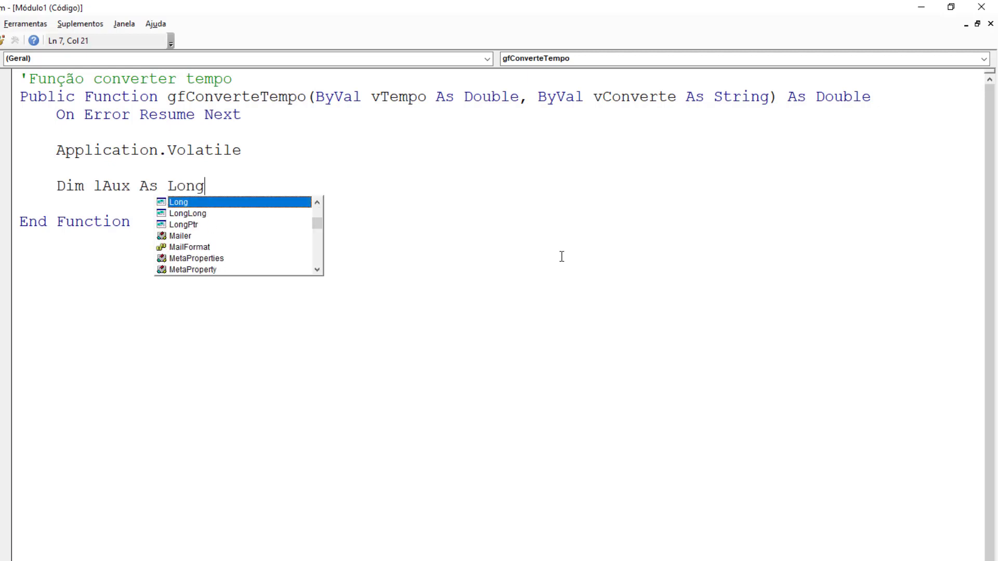
key(Return)
key(Return)
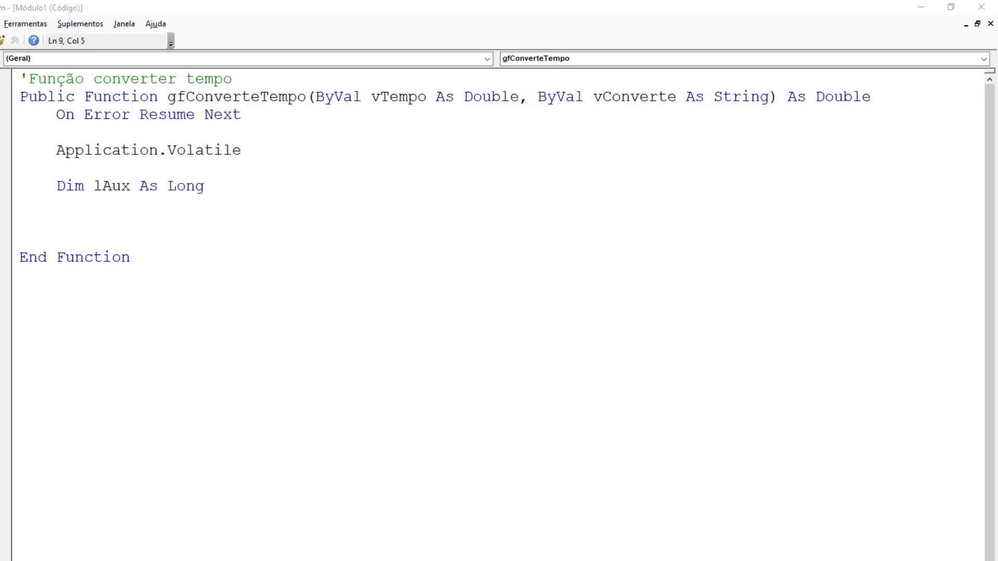
Step: Assign lAux = 24 * 60 below the variable declaration, followed by a blank line
click(103, 211)
key(Return)
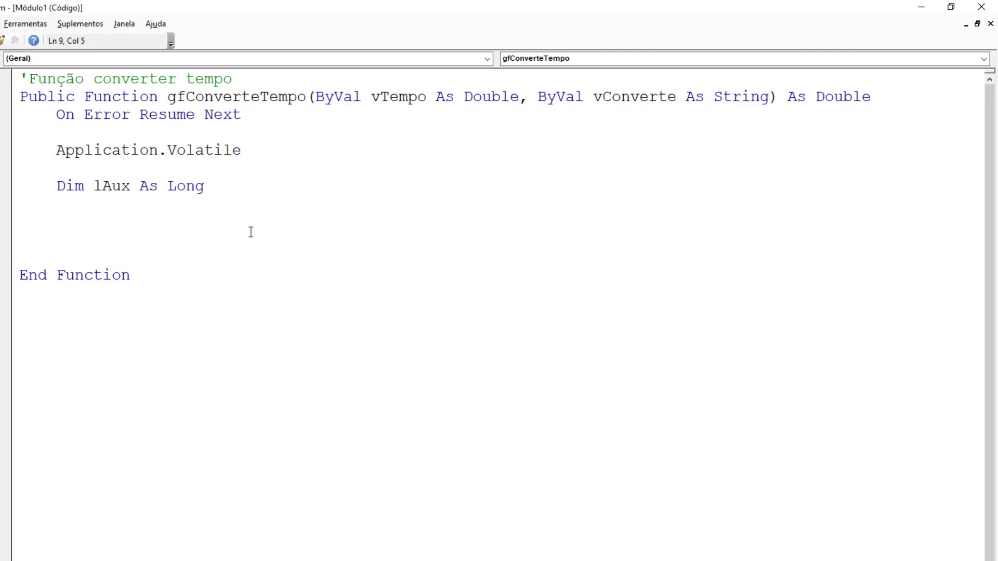
text(lAux = 24 * 60)
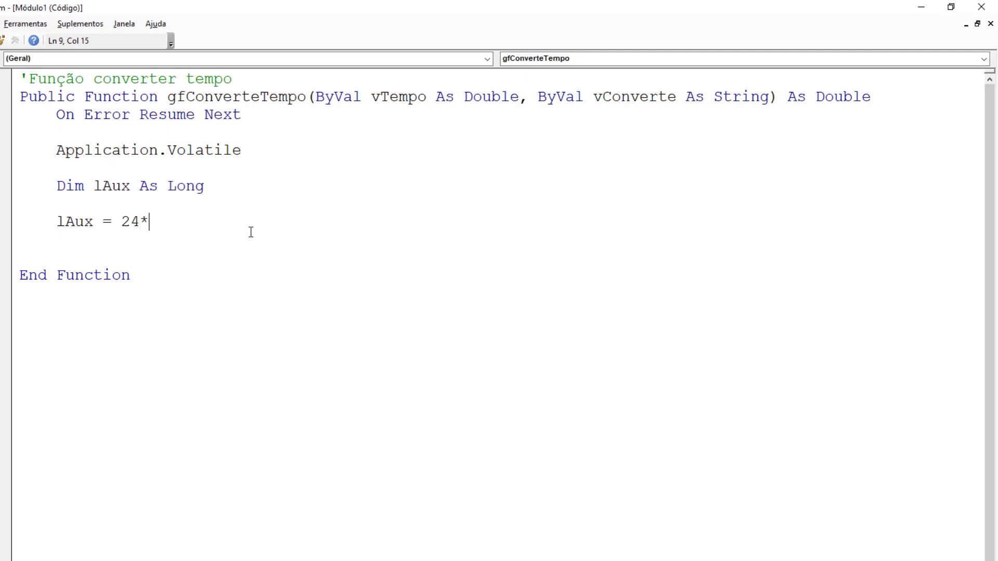
key(Return)
key(Return)
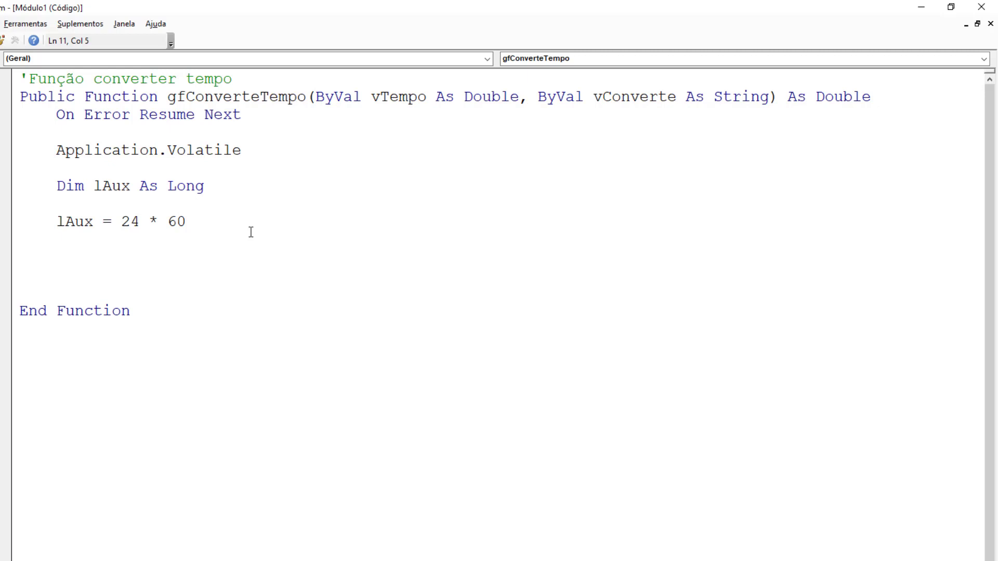
Step: Add a Select Case vConverte block closed with End Select, leaving an indented line inside for the cases
text(Select Cas)
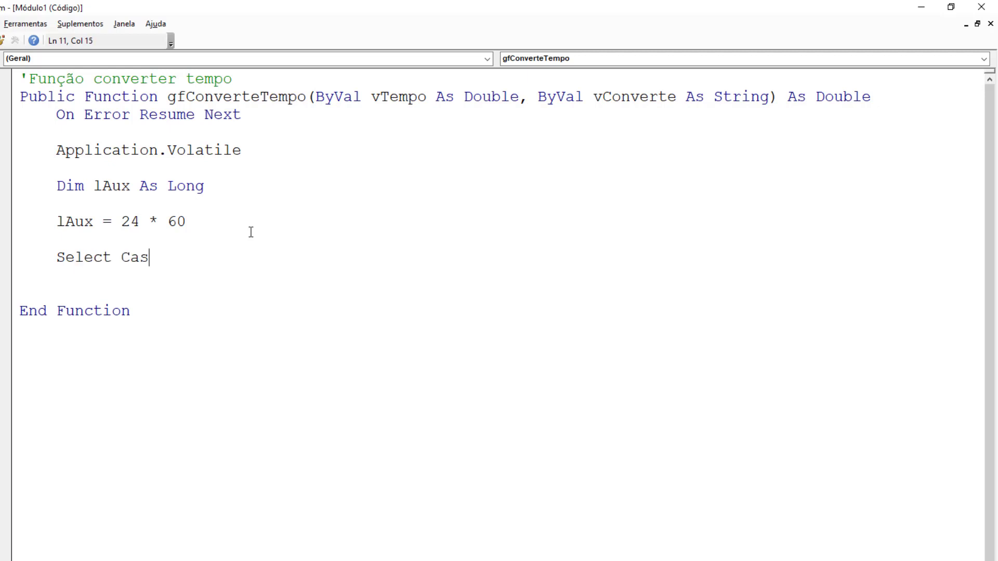
text(e vConverte)
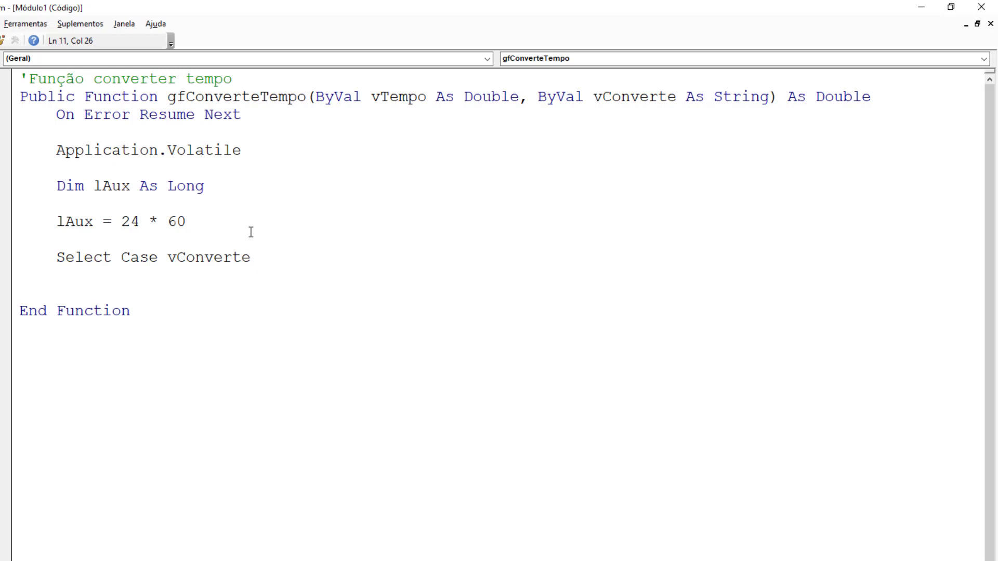
key(Return)
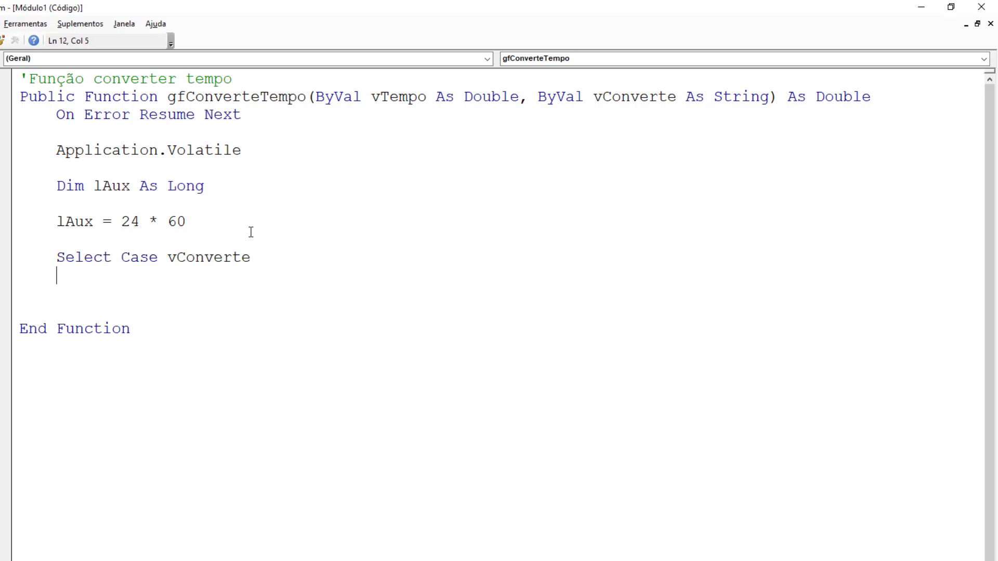
key(Return)
text(end )
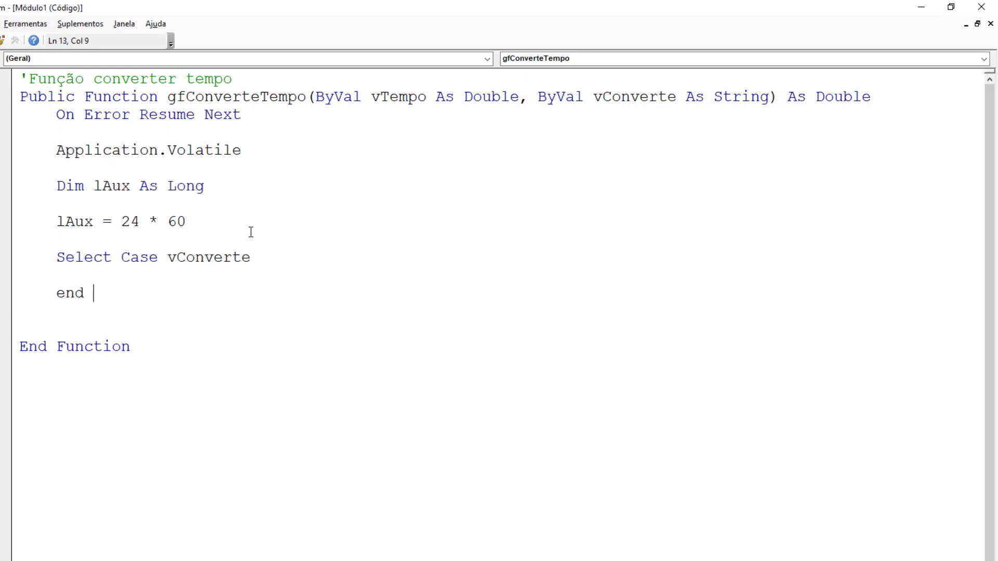
text(select)
key(Up)
key(Tab)
key(Return)
key(Up)
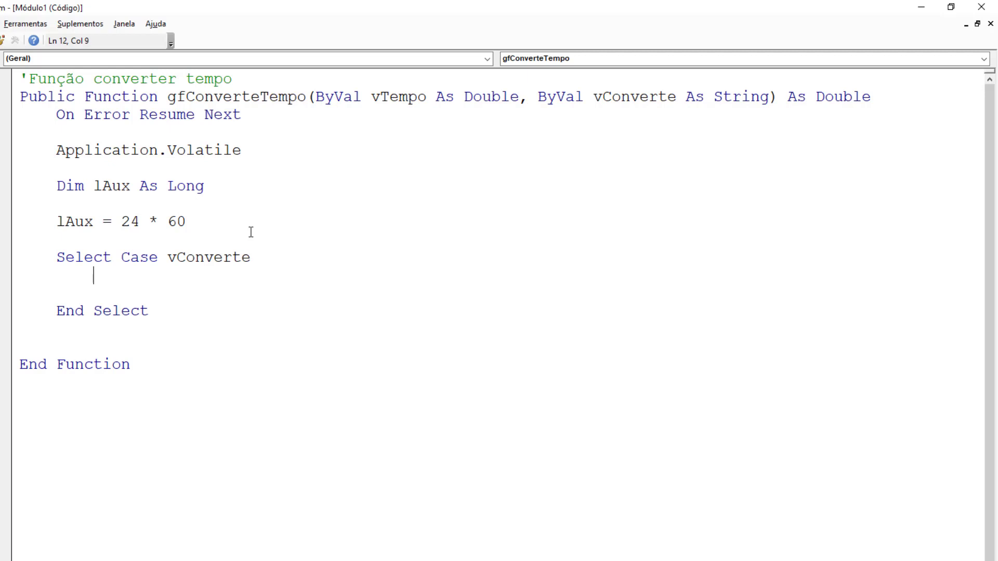
Step: Add Case "hm" inside the Select Case block with the indented statement gfConverteTempo = vTempo * lAux
text(Case "")
key(Left)
text(hm)
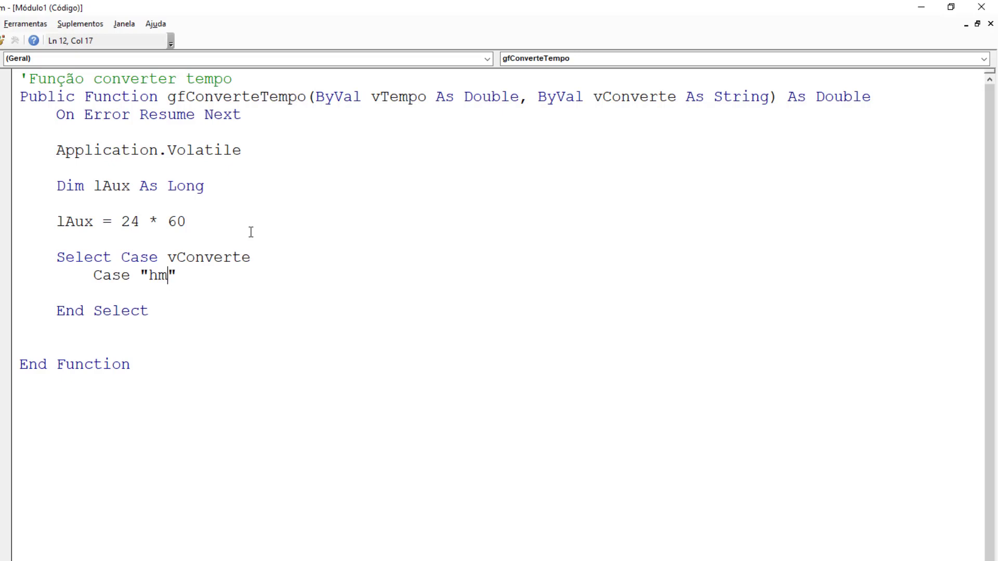
key(End)
key(Return)
key(Tab)
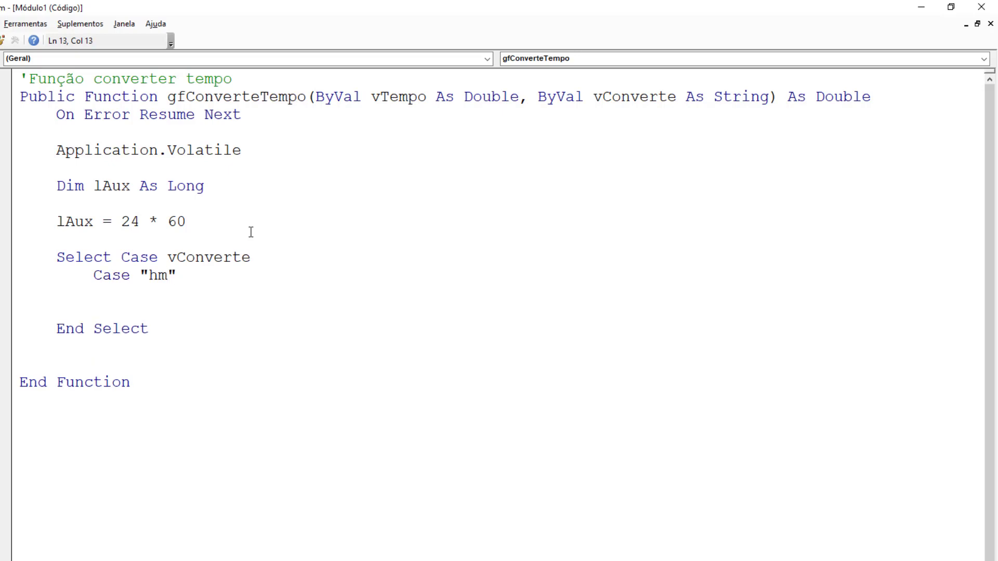
text(gC)
key(BackSpace)
text(f)
key(ctrl+space)
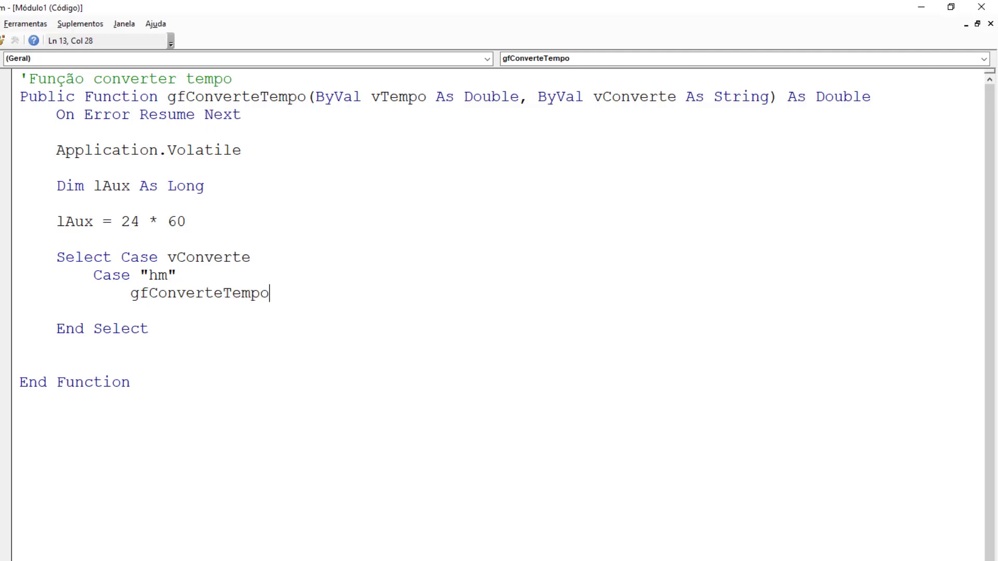
text(= vTempo * lAux)
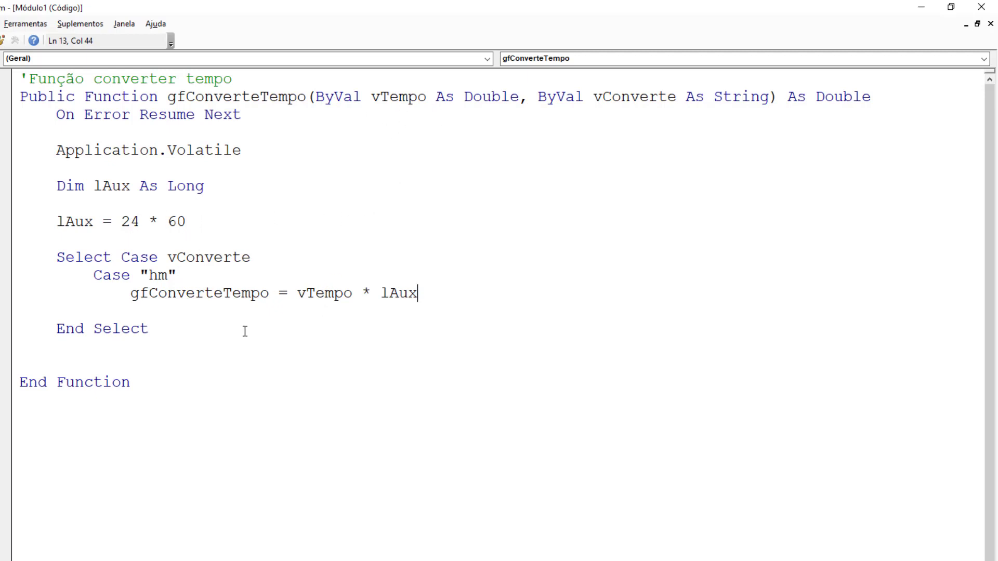
Step: Add Case "hs" below the "hm" case with the indented statement gfConverteTempo = vTempo * lAux * 60
key(Return)
key(BackSpace)
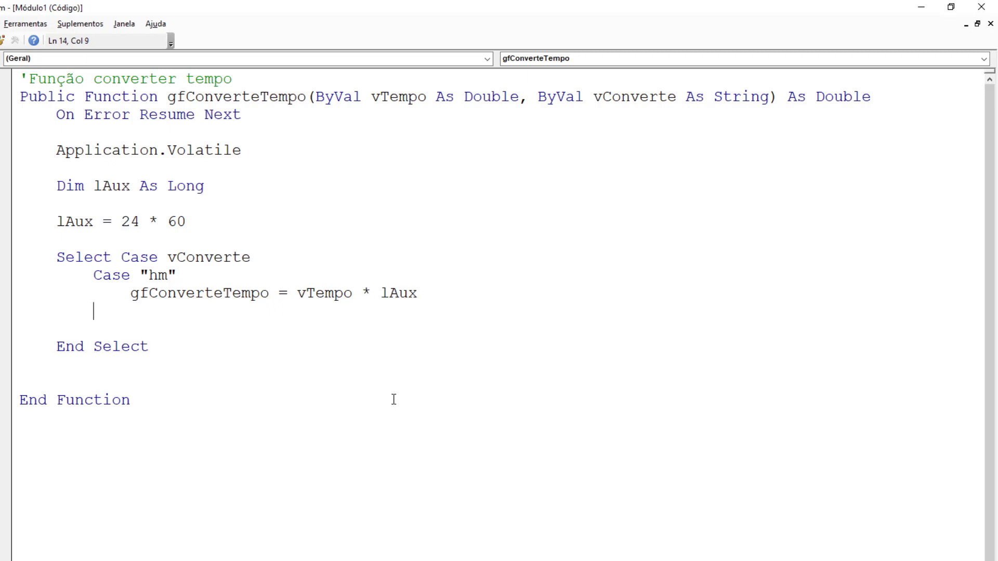
text(Case "")
key(Left)
text(hs)
key(Right)
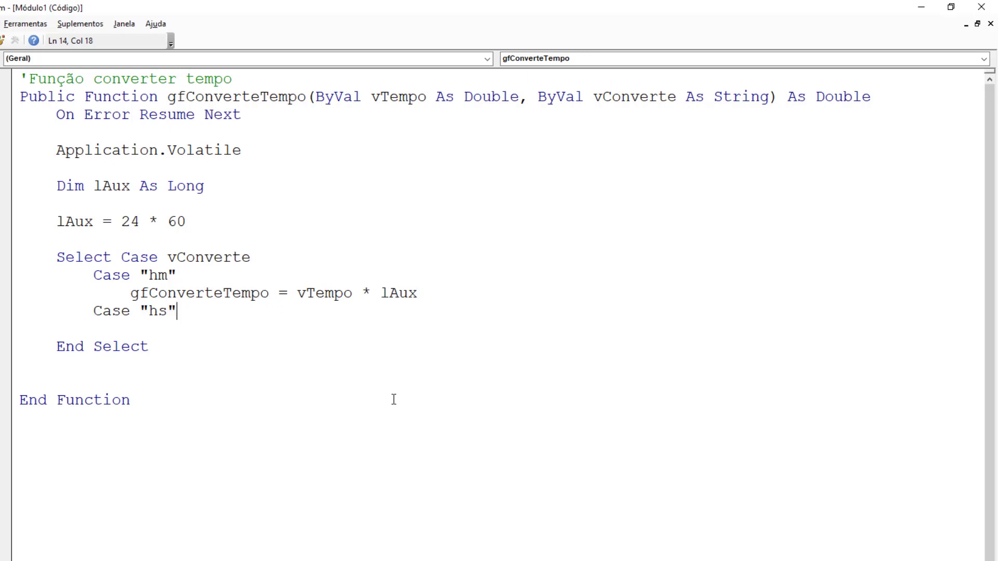
key(Return)
key(Tab)
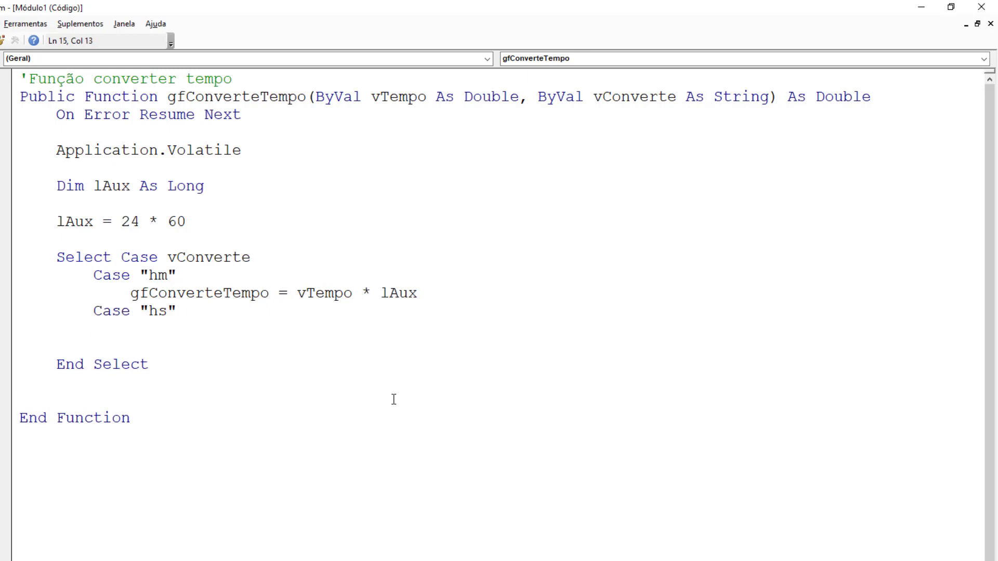
text(gfConverteTempo)
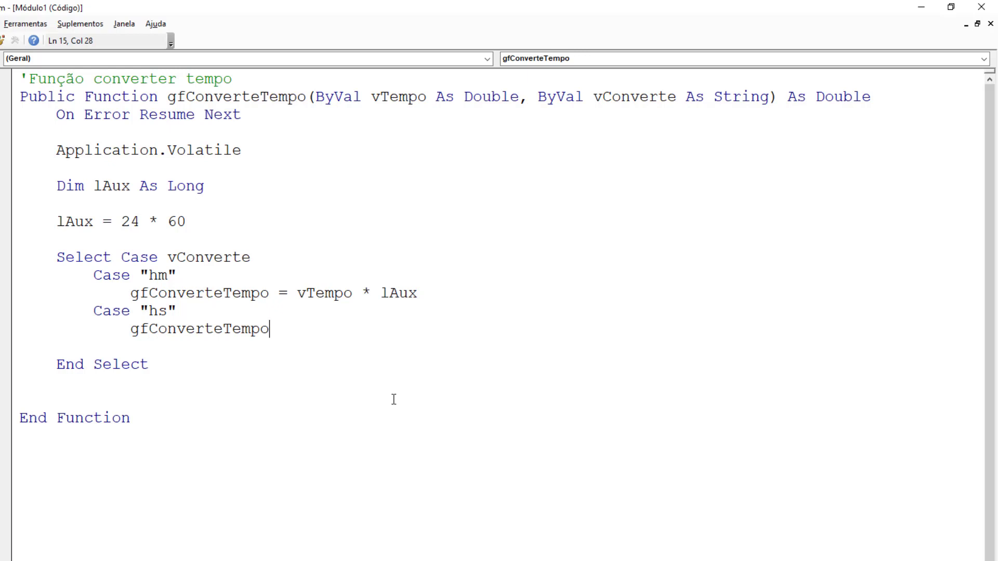
text( = vTempo *l)
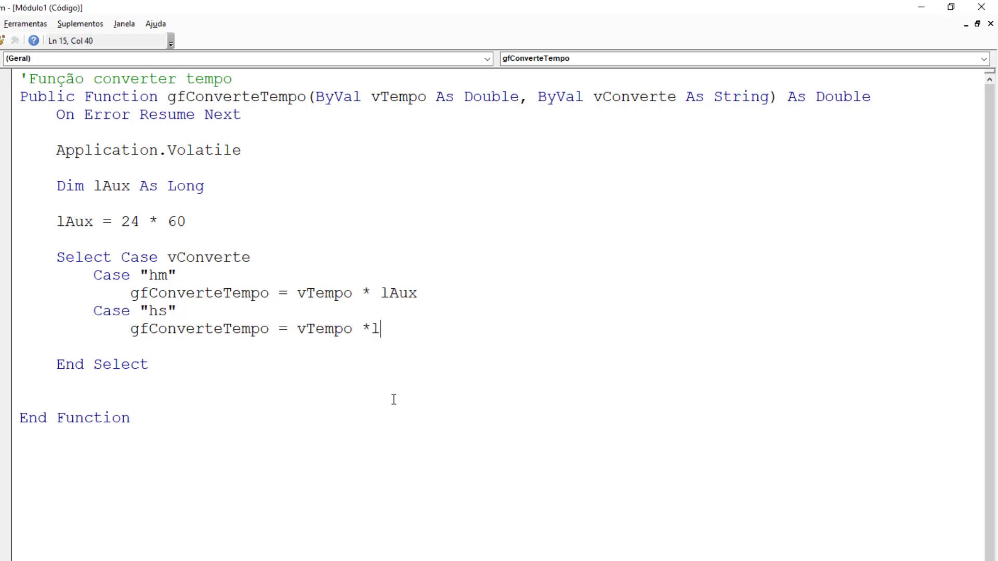
text(Aux * 60)
Step: Highlight lAux in the "hs" formula to examine that factor, and put the cursor back at the line's end
key(Down)
key(Up)
key(Left)
key(Left)
key(Left)
key(shift+Left)
key(shift+Left)
key(shift+Left)
key(shift+Left)
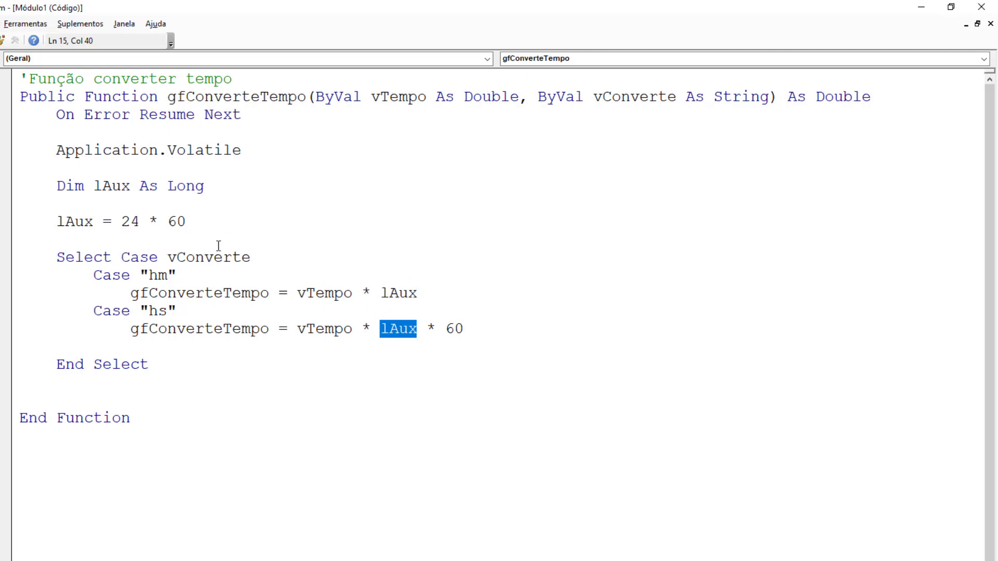
click(469, 328)
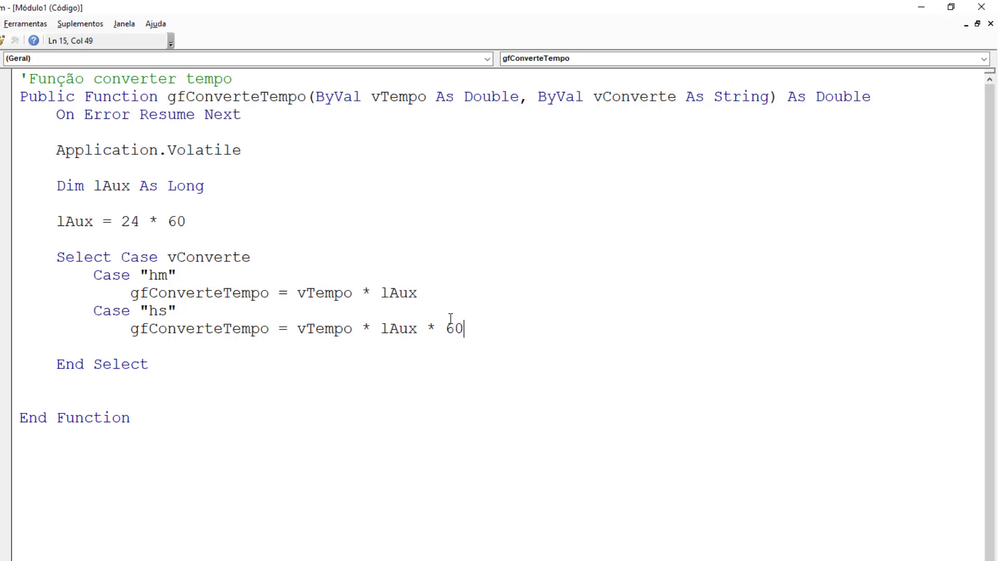
Step: Add Case "mh" below the "hs" case with the indented statement gfConverteTempo = vTempo / lAux
key(Return)
key(BackSpace)
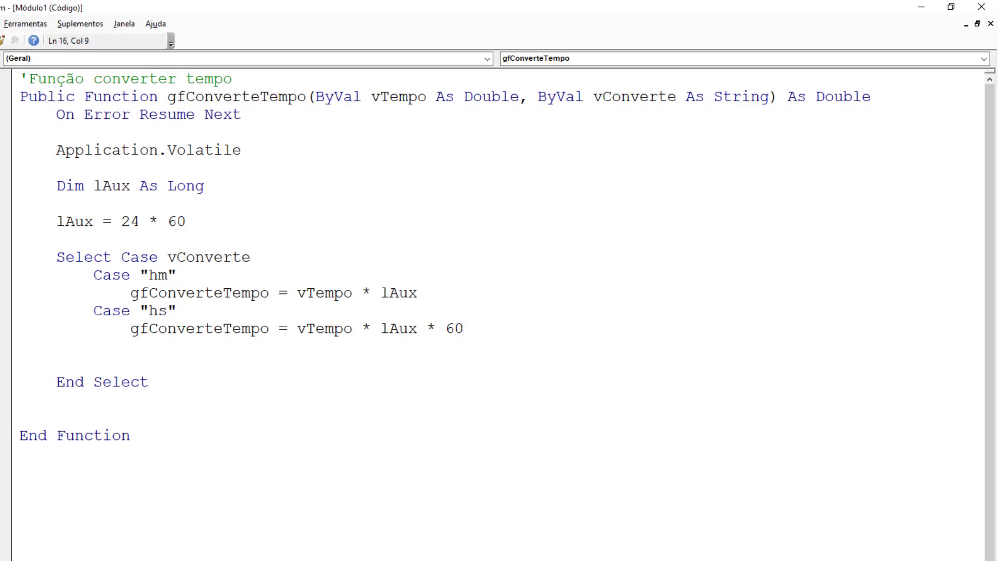
text(Case "")
key(Left)
text(mh)
key(Right)
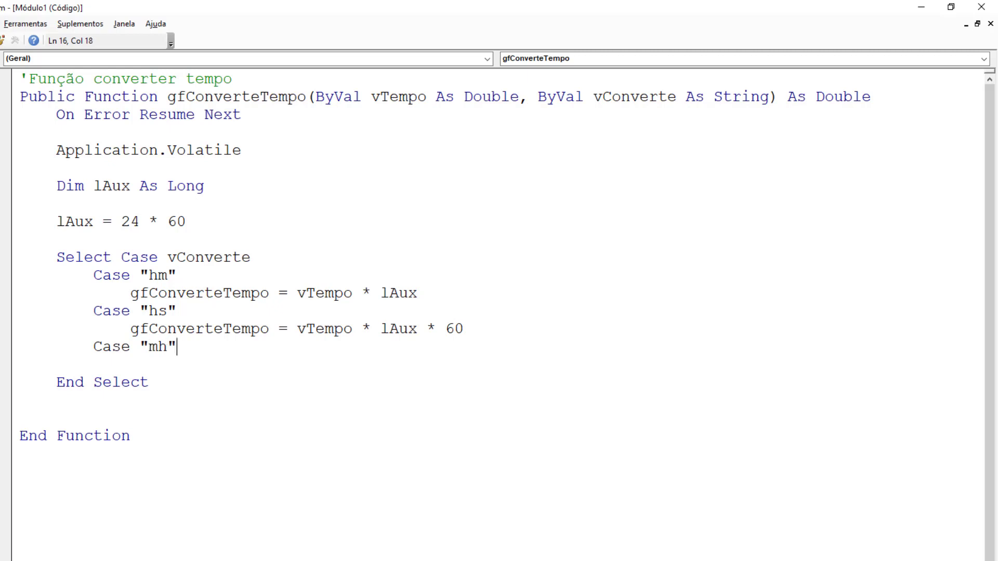
key(Return)
key(Tab)
text(gfConverteTempo = )
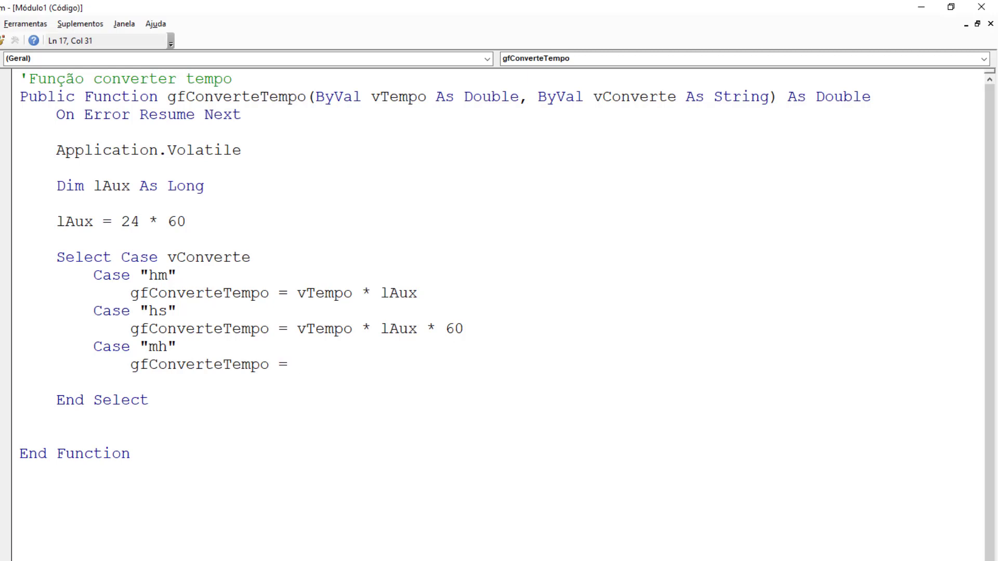
text(vTempo / A)
key(BackSpace)
text(lAux)
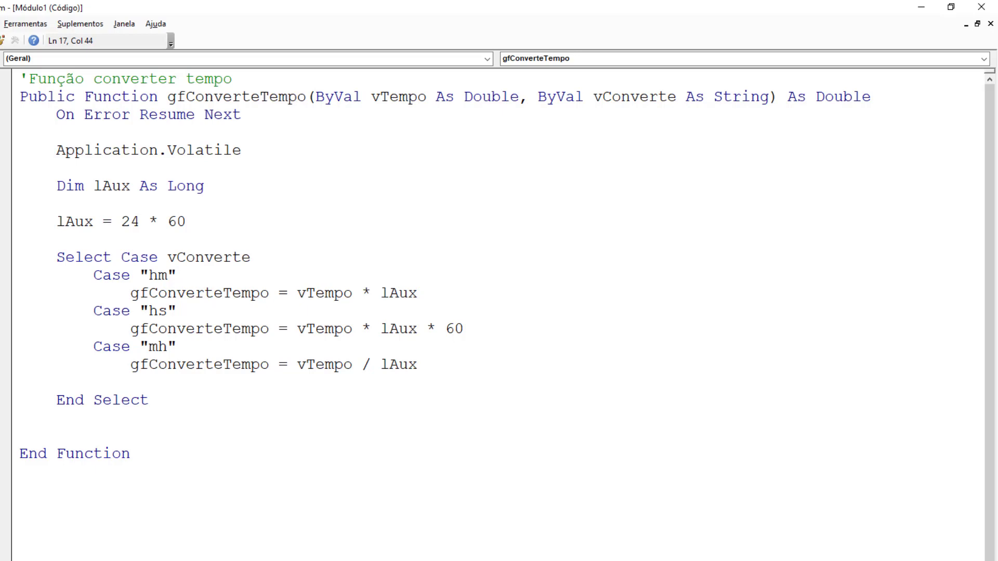
Step: Add Case "ms" below the "mh" case with the indented statement gfConverteTempo = vTempo * 60
key(Return)
key(BackSpace)
text(Case )
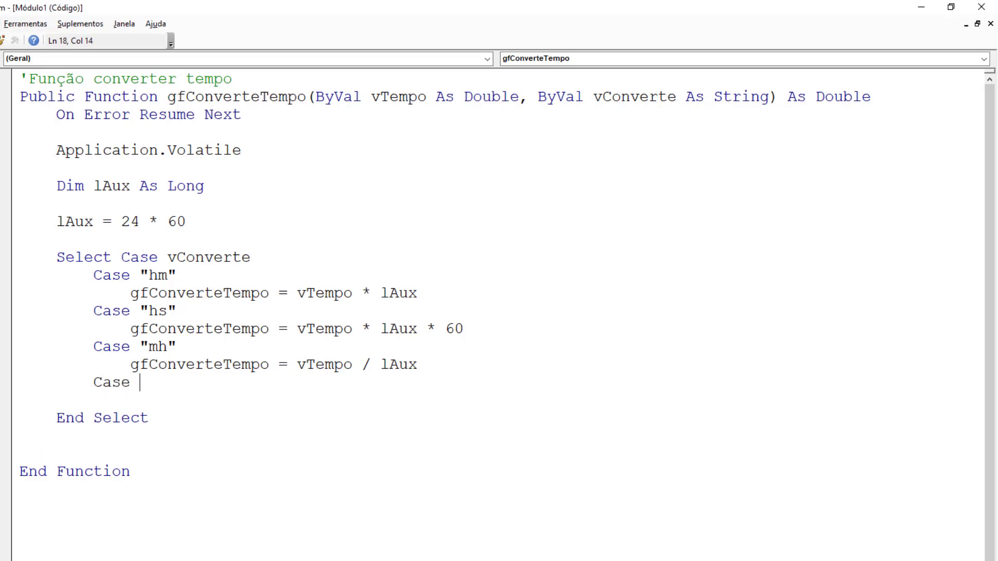
text("")
text(ms)
key(Return)
key(Tab)
text(gfC)
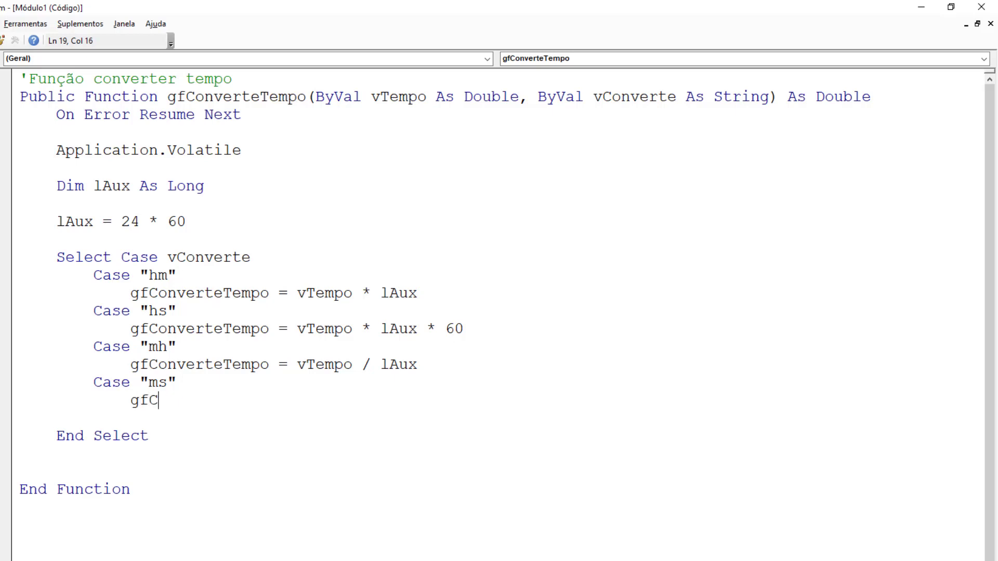
key(ctrl+space)
text(= )
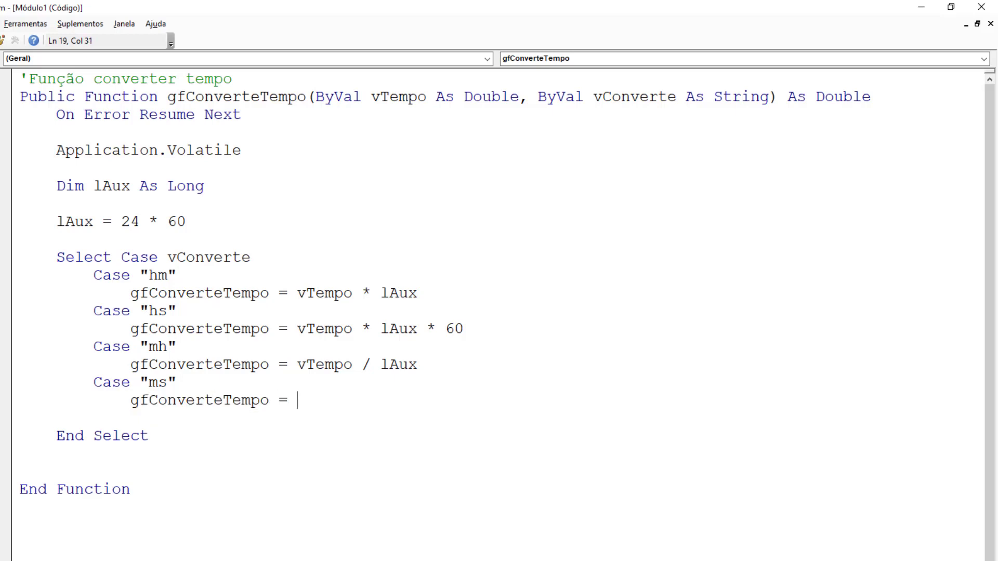
text(vTempo * 60)
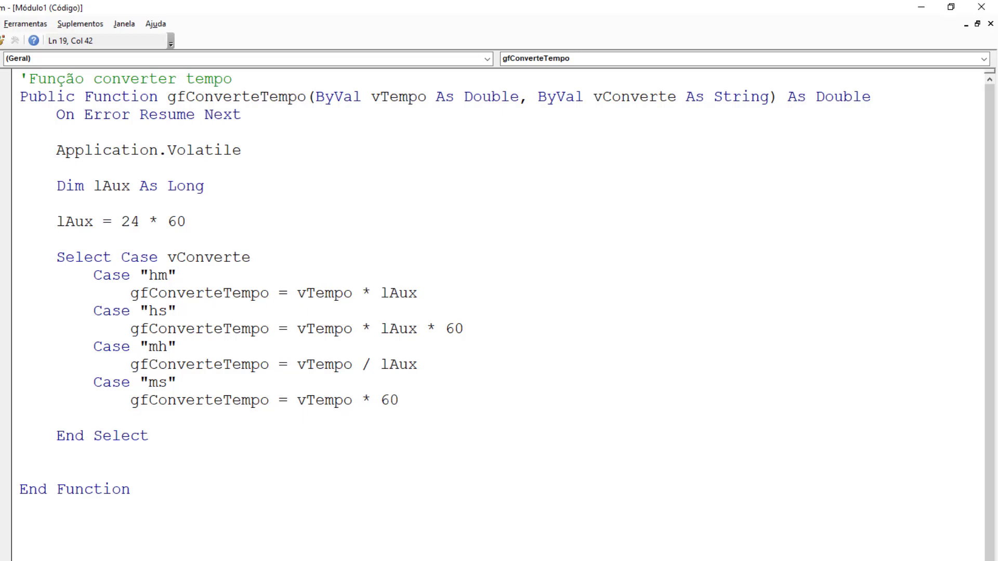
Step: Add Case "sh" below the "ms" case with the indented statement gfConverteTempo = vTempo / (lAux * 60)
key(Return)
key(BackSpace)
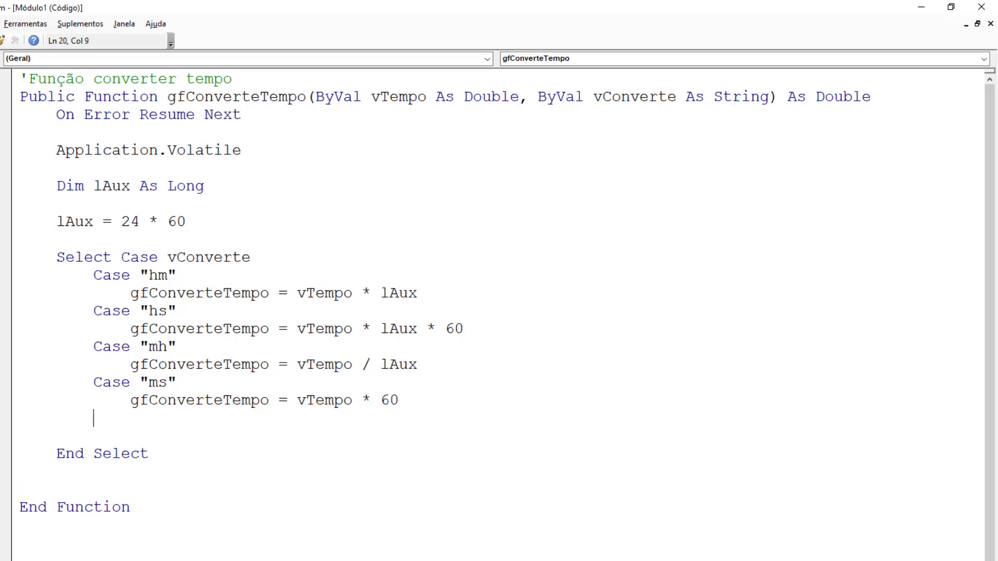
text(Case "")
key(Left)
text(sh")
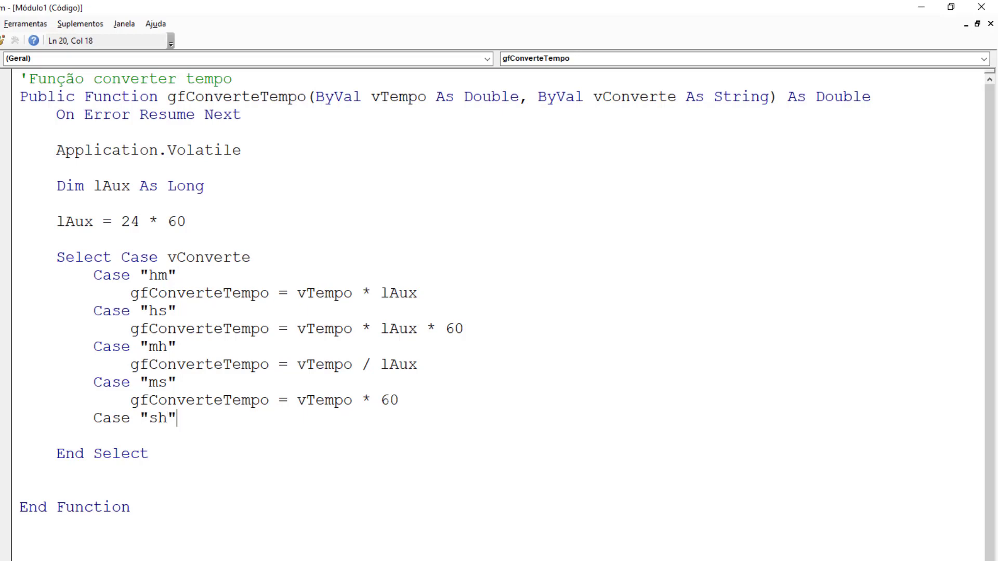
key(BackSpace)
key(BackSpace)
key(BackSpace)
key(Return)
key(Tab)
text(gfc)
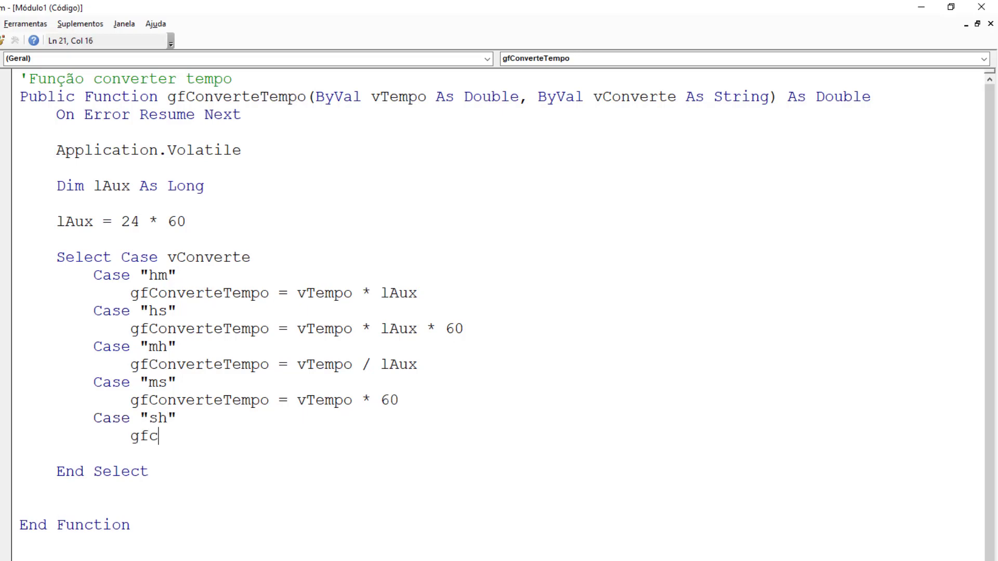
key(ctrl+space)
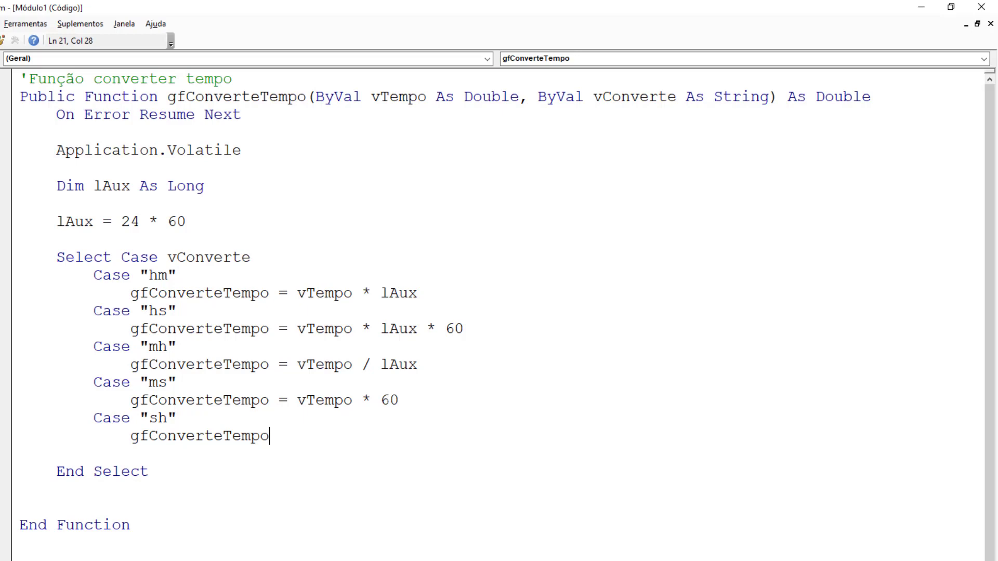
text(= vTempo / (lAux * )
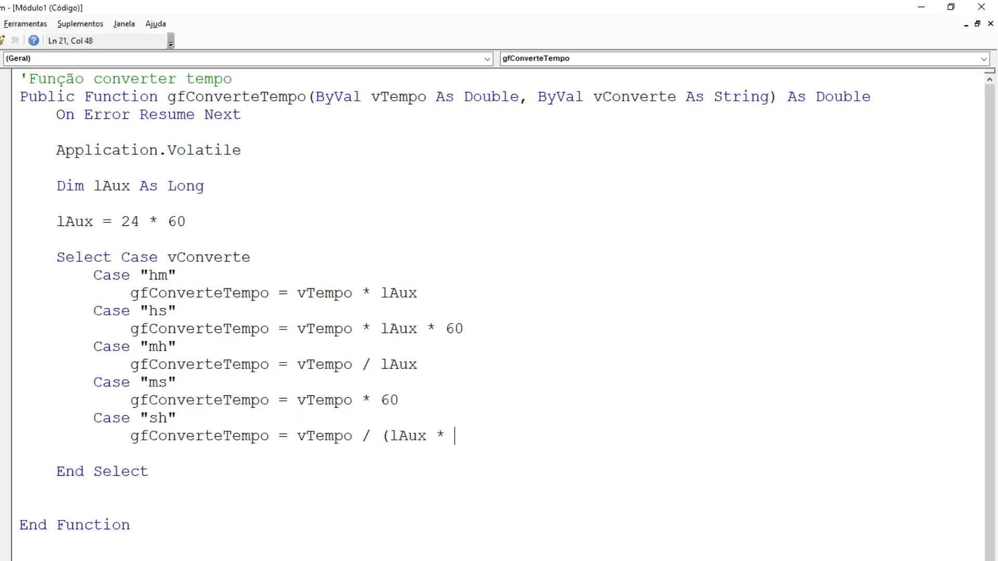
text(60))
Step: Add Case "sm" below the "sh" case with the indented statement gfConverteTempo = vTempo / 60
key(Return)
key(BackSpace)
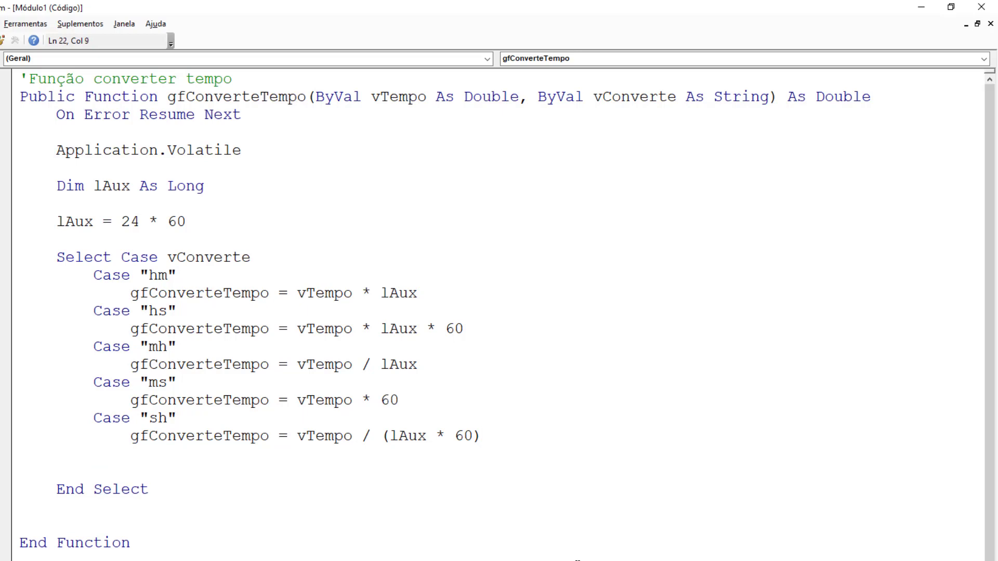
text(Case ""sm)
key(Return)
key(Tab)
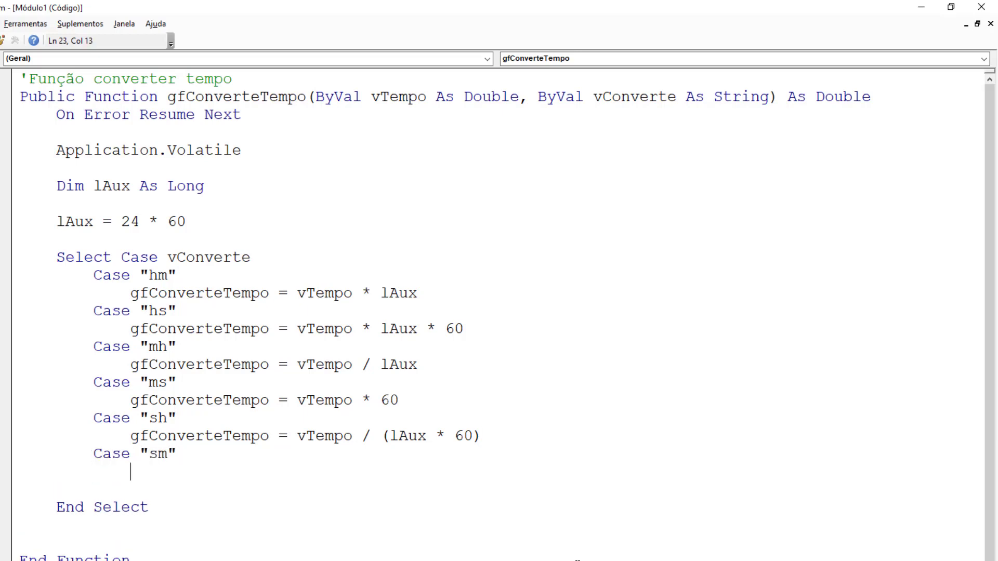
text(gfConverteTempo)
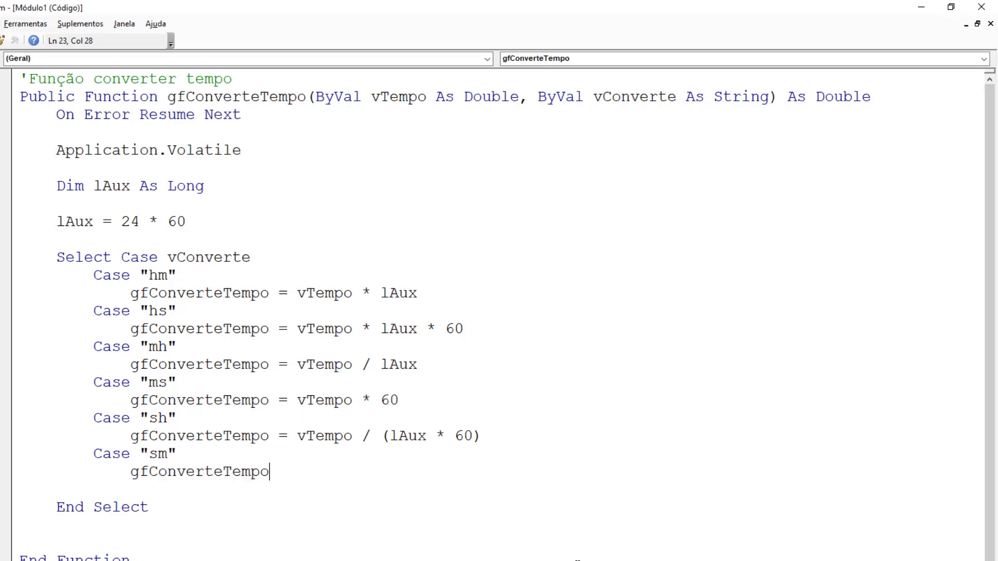
text( = vTempo /)
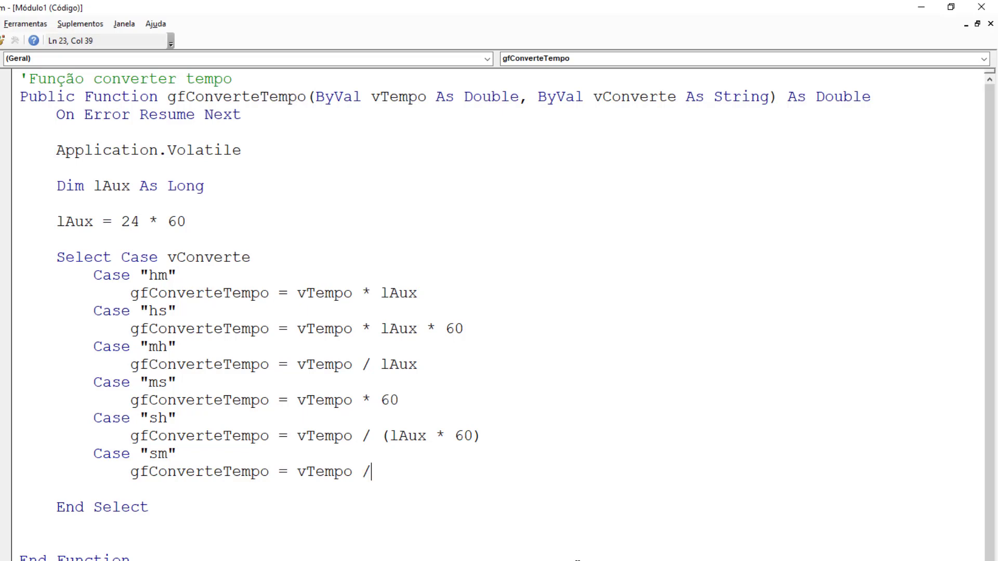
text( 60)
Step: Remove the blank line between the "sm" case and End Select, and put the cursor below End Select
key(Down)
key(shift+Home)
key(BackSpace)
key(BackSpace)
key(Down)
key(Down)
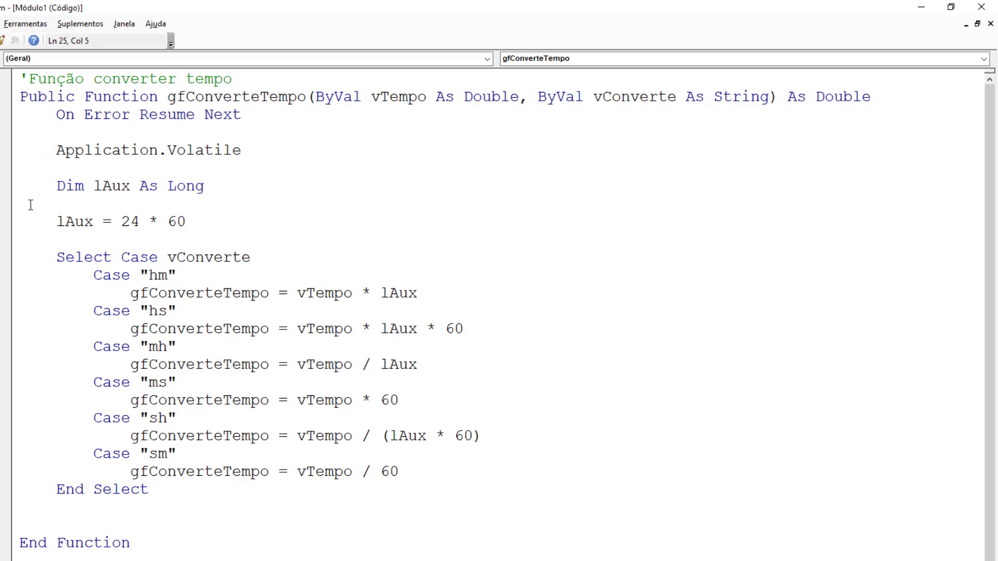
Step: Set a breakpoint on the Select Case vConverte line and switch to the Excel worksheet
click(8, 257)
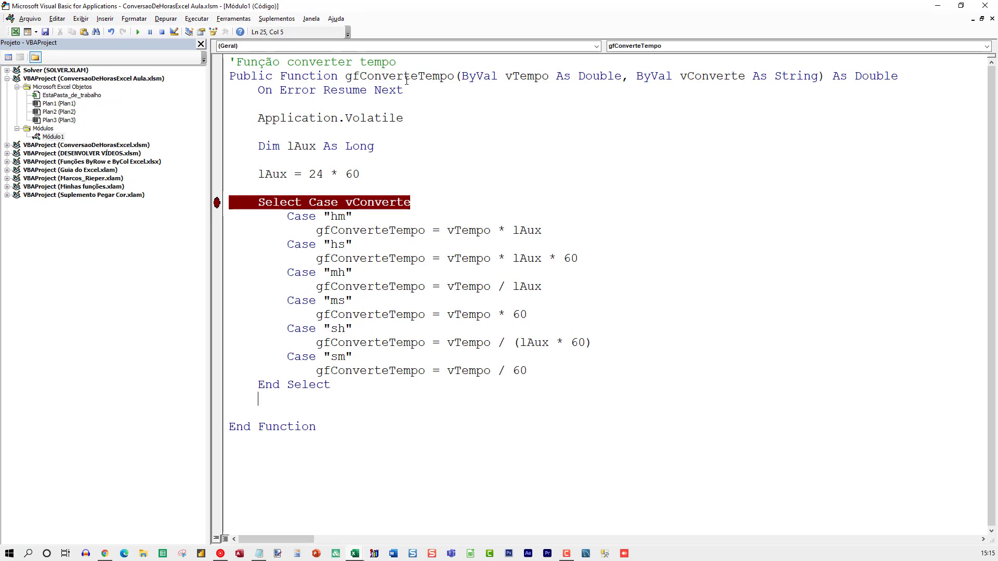
click(349, 190)
key(alt+F11)
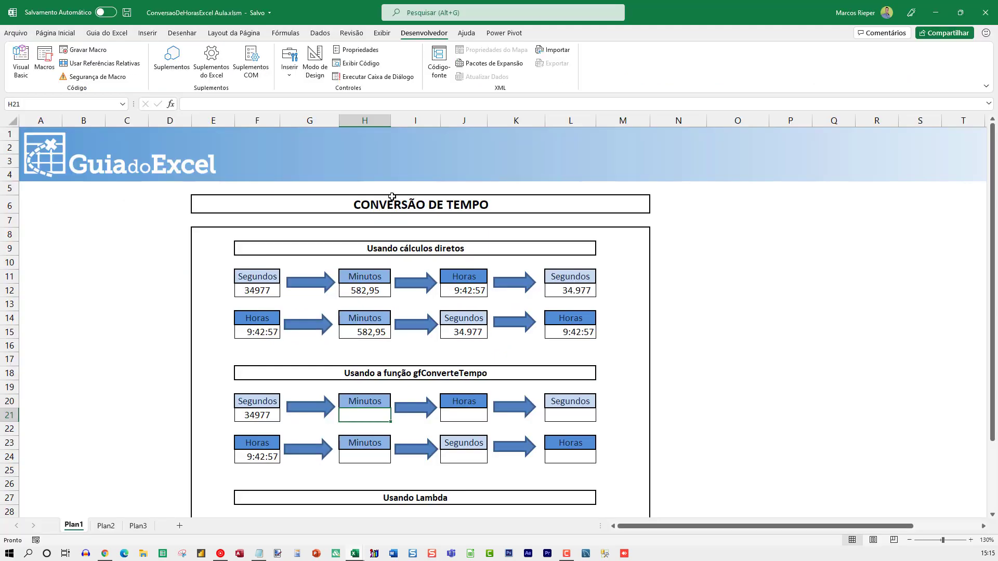
Step: Enter =gfConverteTempo(F21;"sm") in H21, the Minutos cell of the first gfConverteTempo row
scroll(411, 407, down, 2)
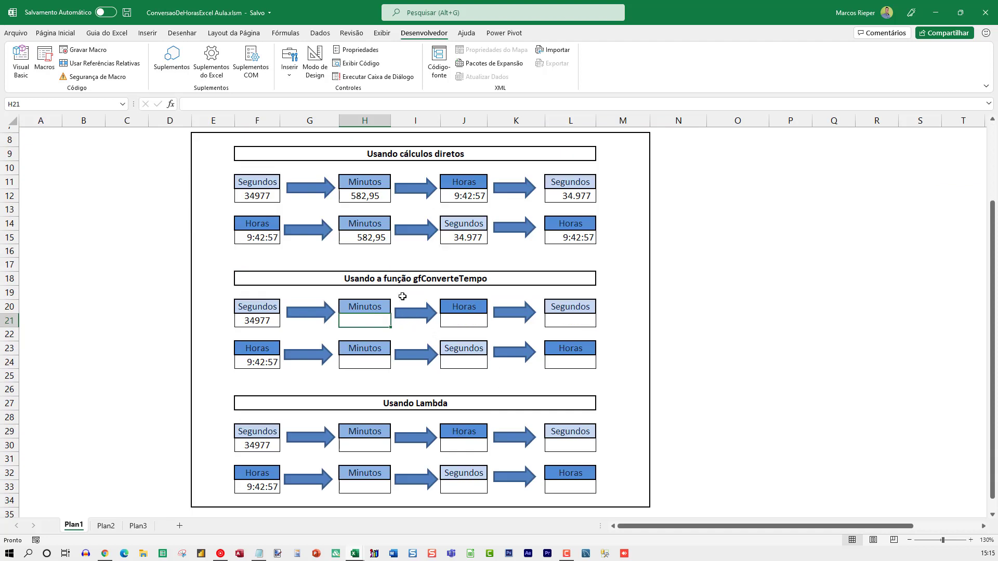
scroll(364, 270, up, 2)
scroll(363, 245, down, 4)
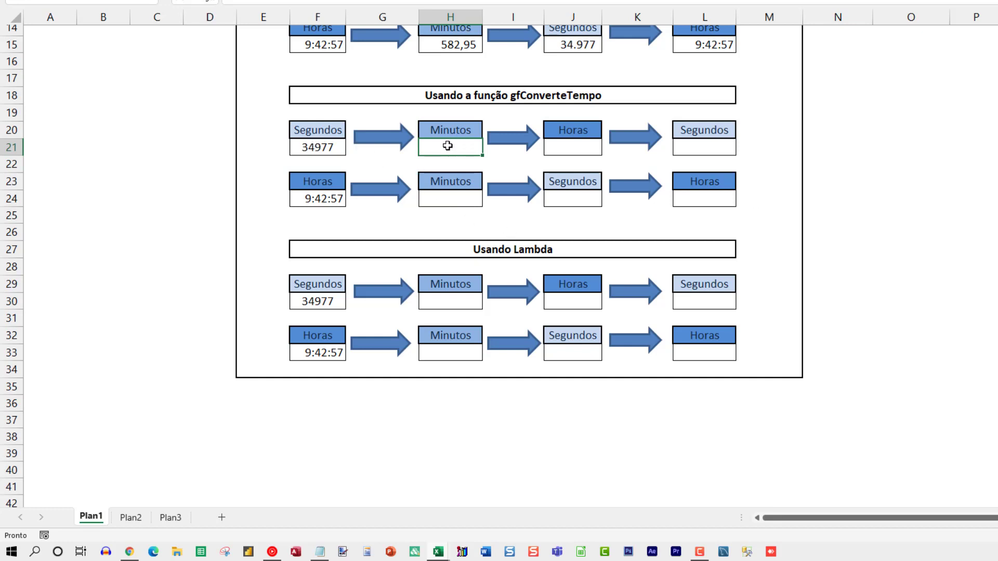
text(=gf)
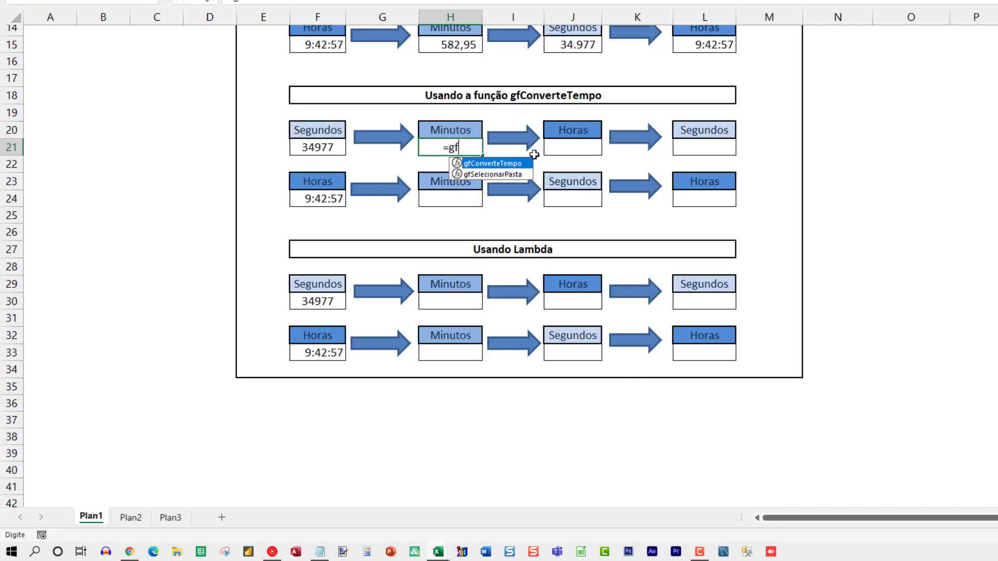
double_click(498, 164)
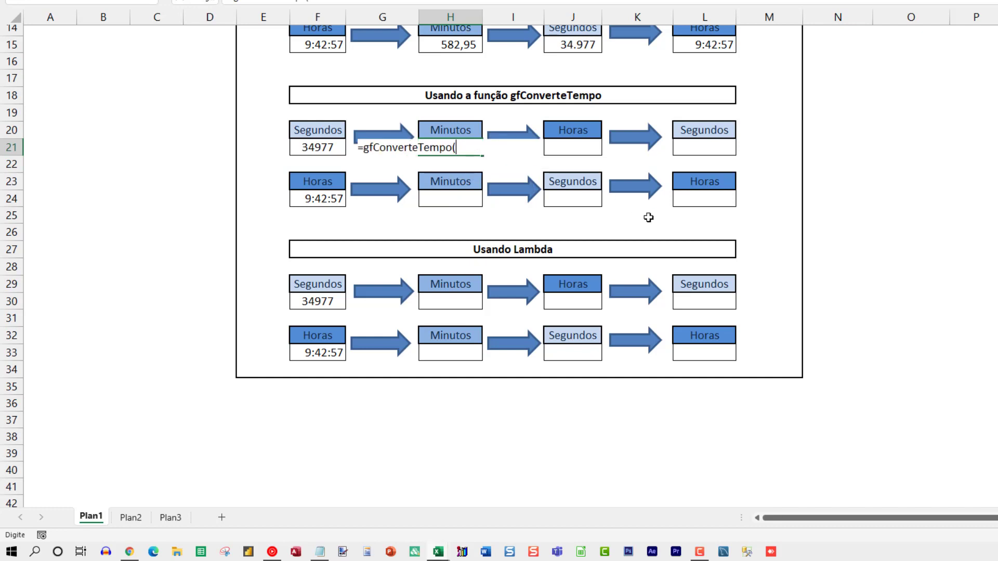
click(314, 148)
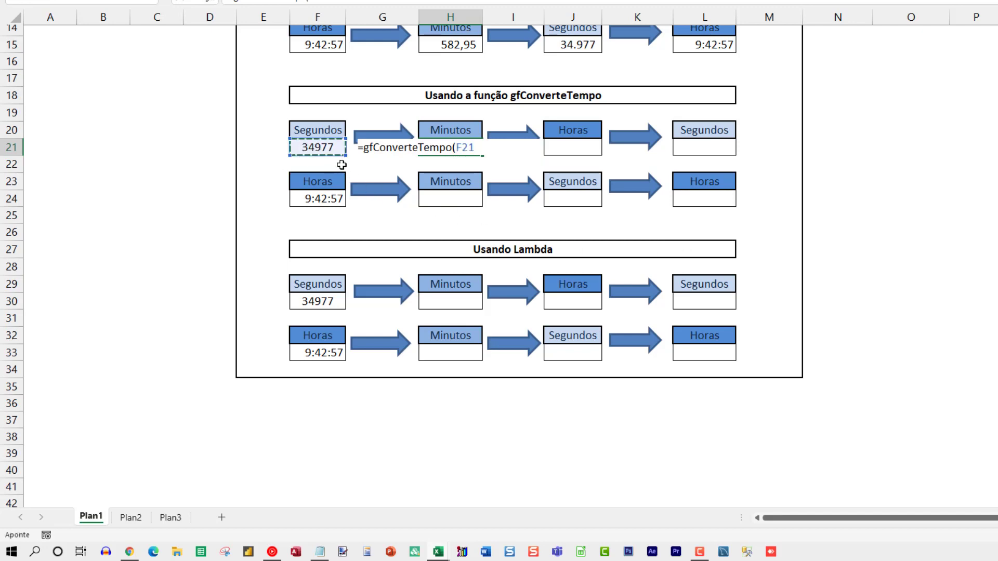
text(;"sm)
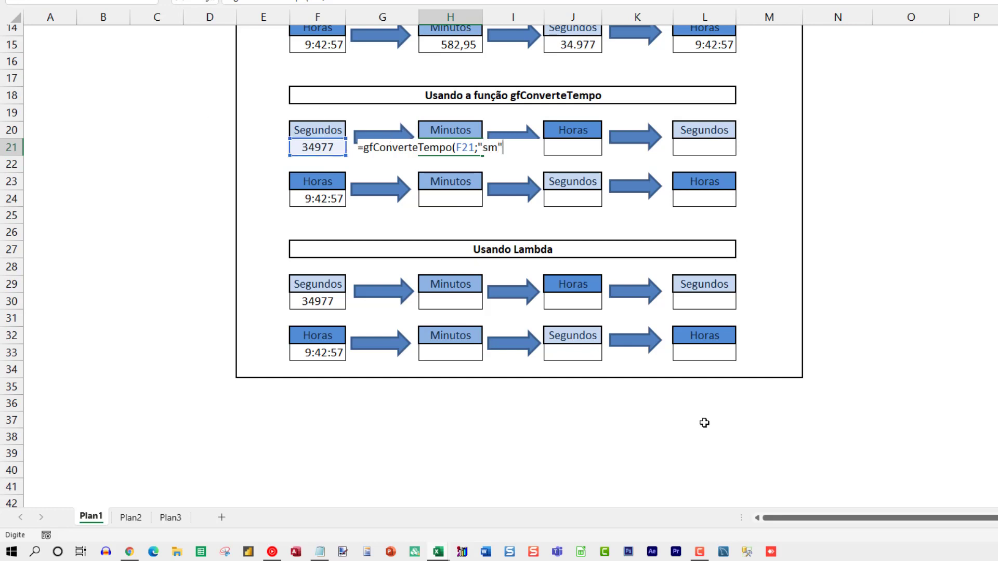
text())
key(Return)
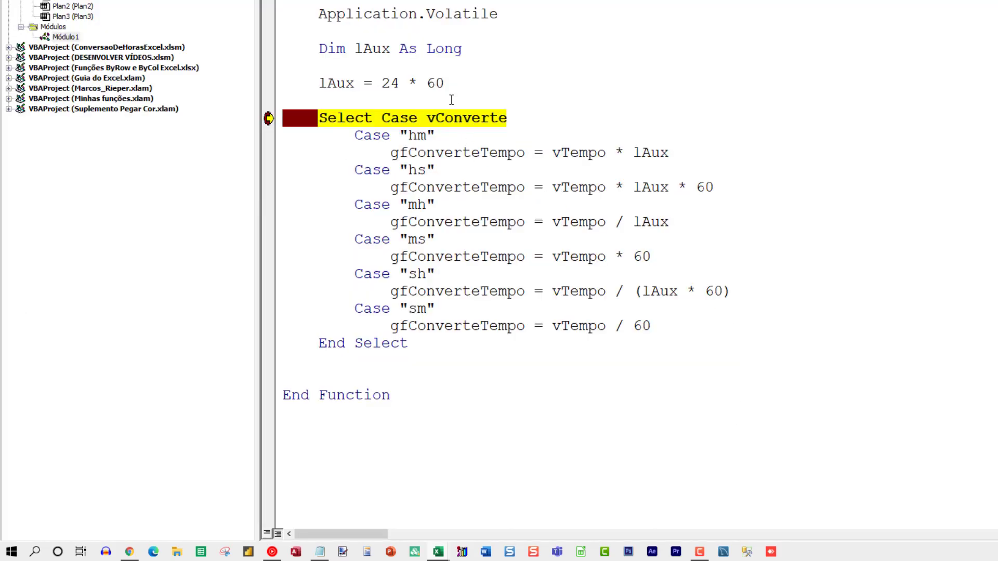
Step: Step through the paused gfConverteTempo function line by line from Select Case to the "sm" case's statement
key(F8)
mouse_move(430, 134)
key(F8)
key(F8)
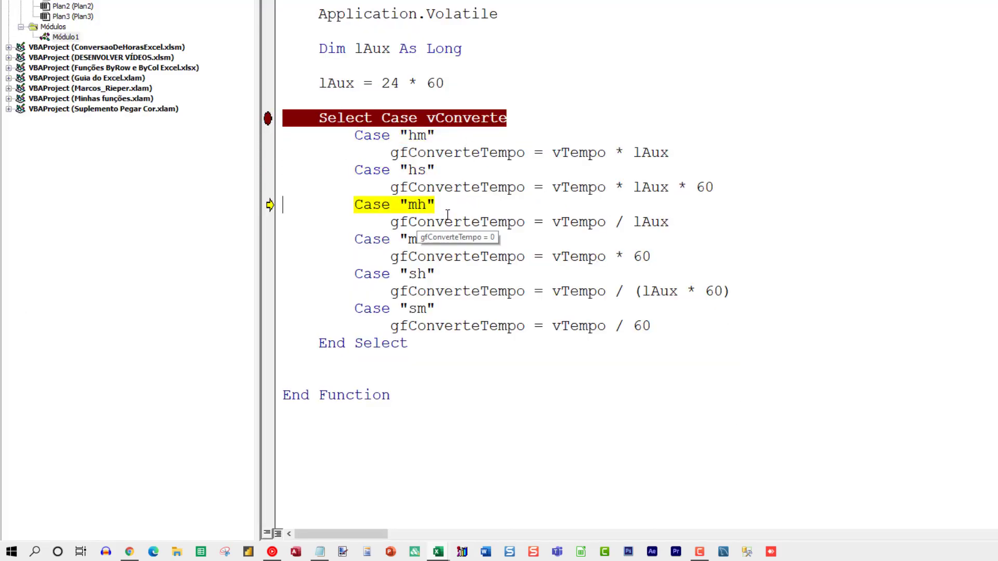
key(F8)
key(F8)
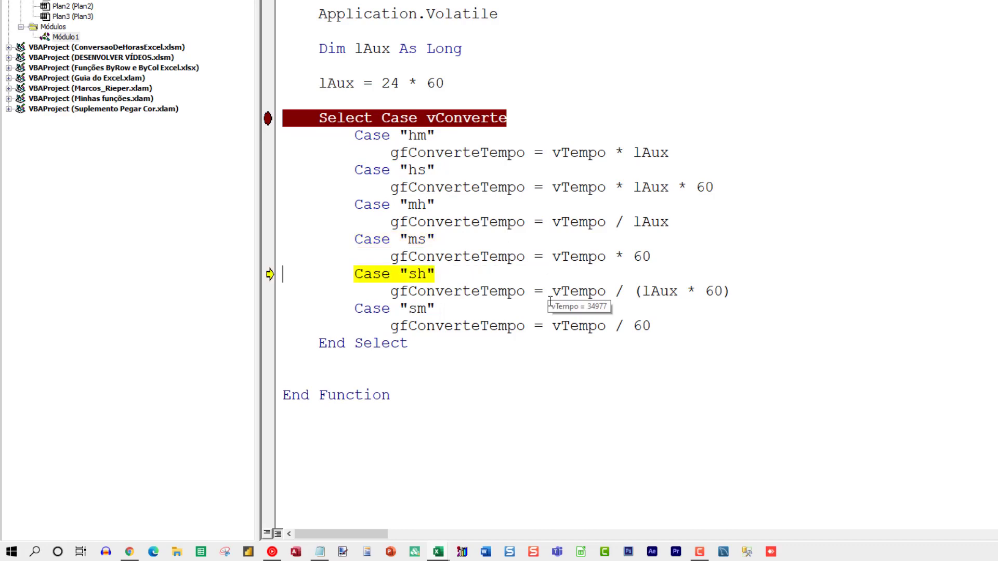
key(F8)
mouse_move(519, 331)
key(F8)
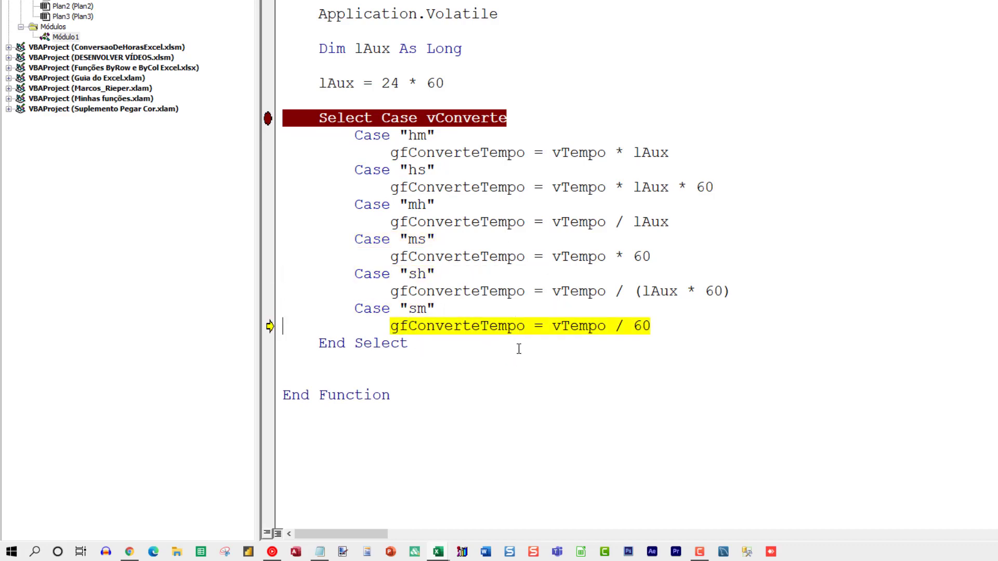
Step: Execute the "sm" statement, inspect the value of gfConverteTempo, and step on to the end of the function
mouse_move(576, 321)
key(F8)
mouse_move(475, 327)
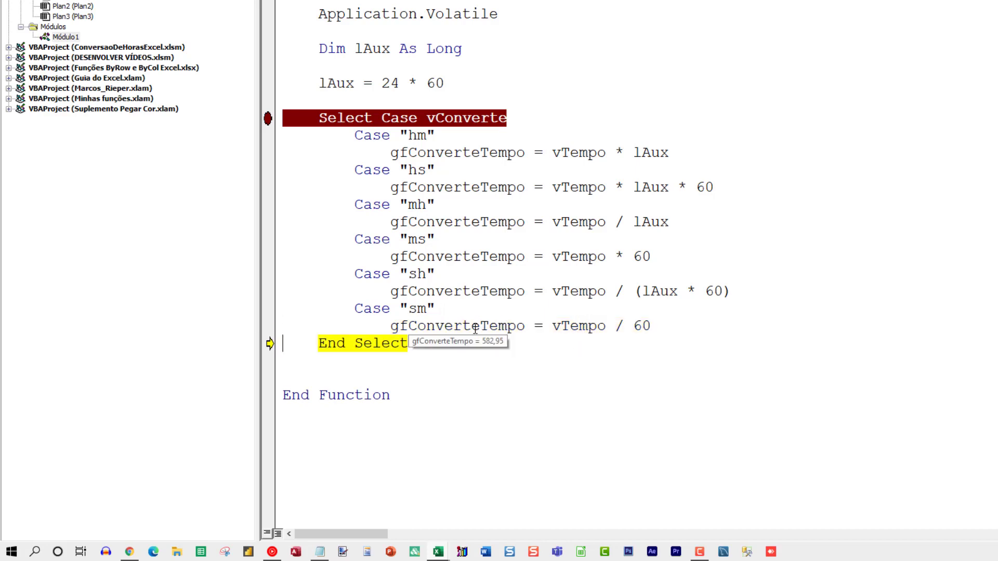
key(F8)
key(F8)
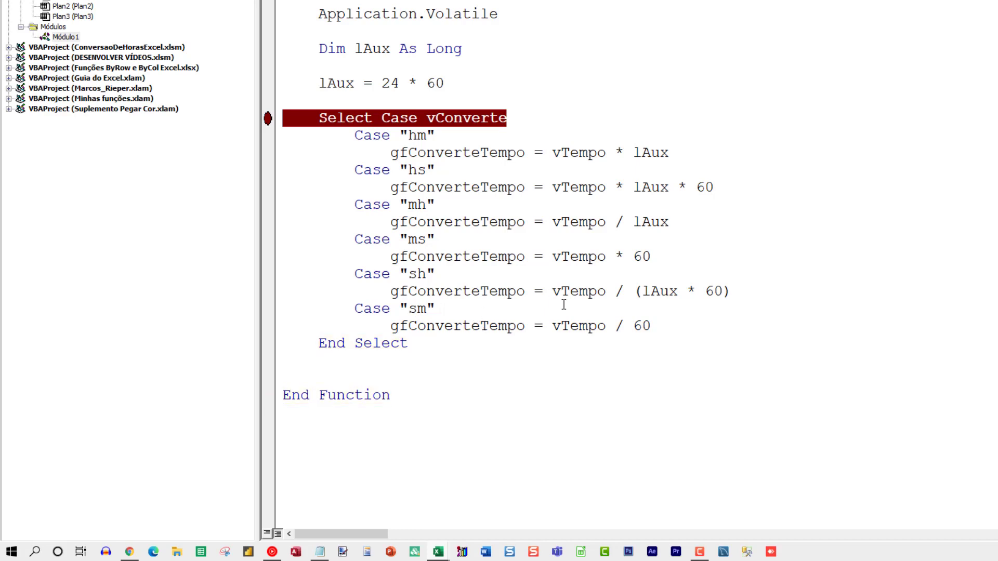
Step: Compare the H21 result with the direct calculation in the worksheet, and remove the breakpoint from the Select Case vConverte line
key(alt+F11)
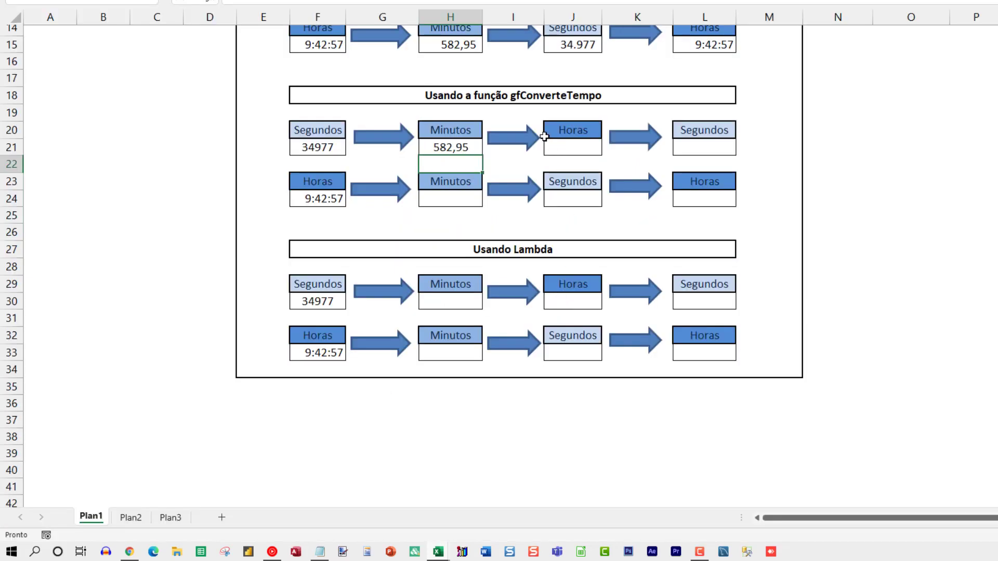
scroll(544, 136, up, 2)
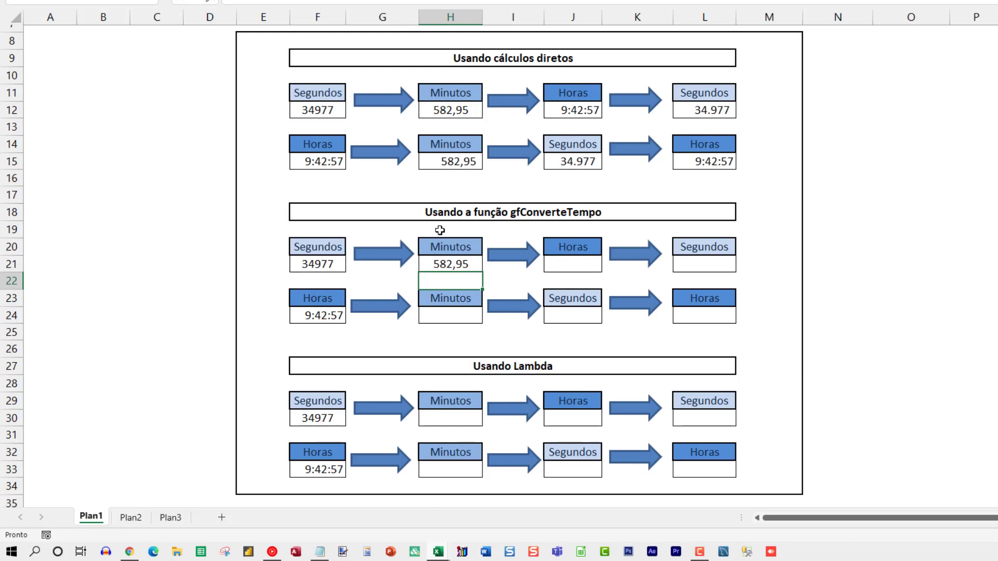
key(alt+F11)
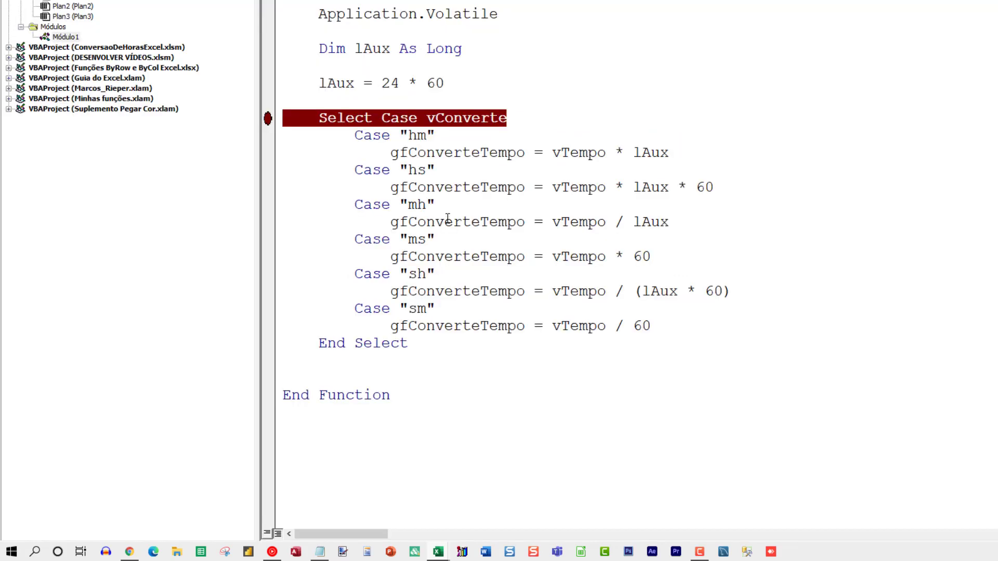
click(269, 126)
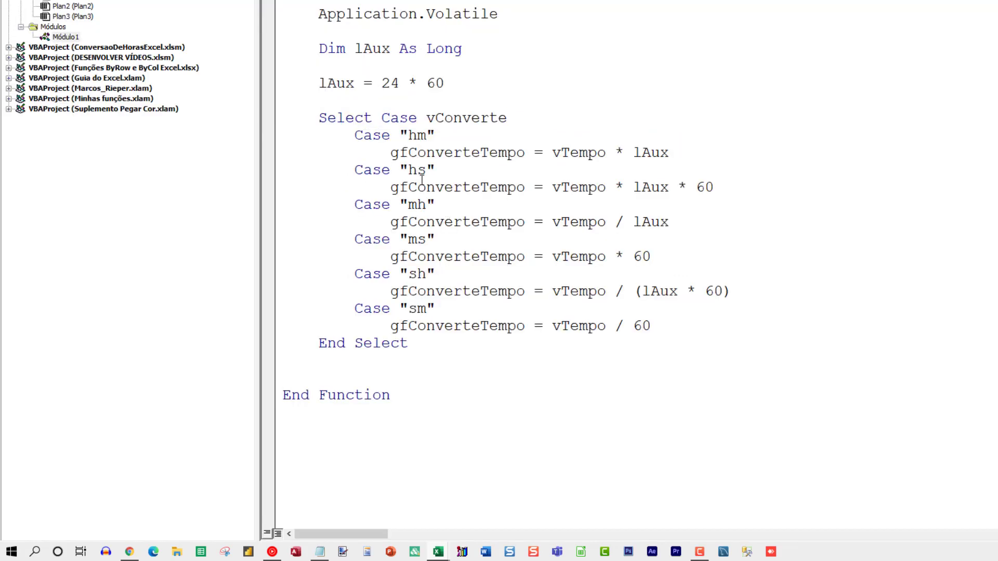
Step: Back in the Excel worksheet, enter a gfConverteTempo formula in J21 that converts H21 with the "mh" option
key(alt+F11)
click(568, 262)
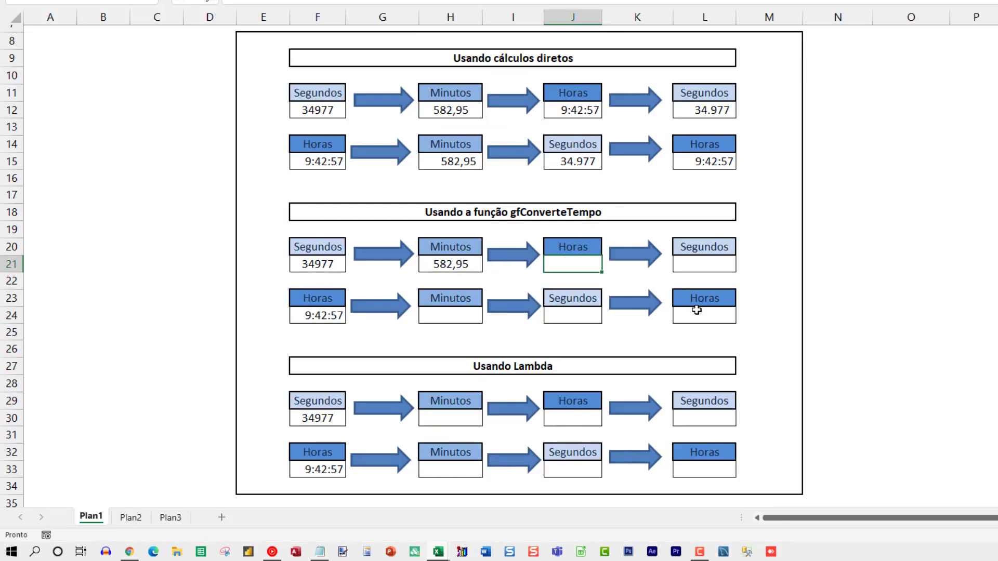
text(=gf)
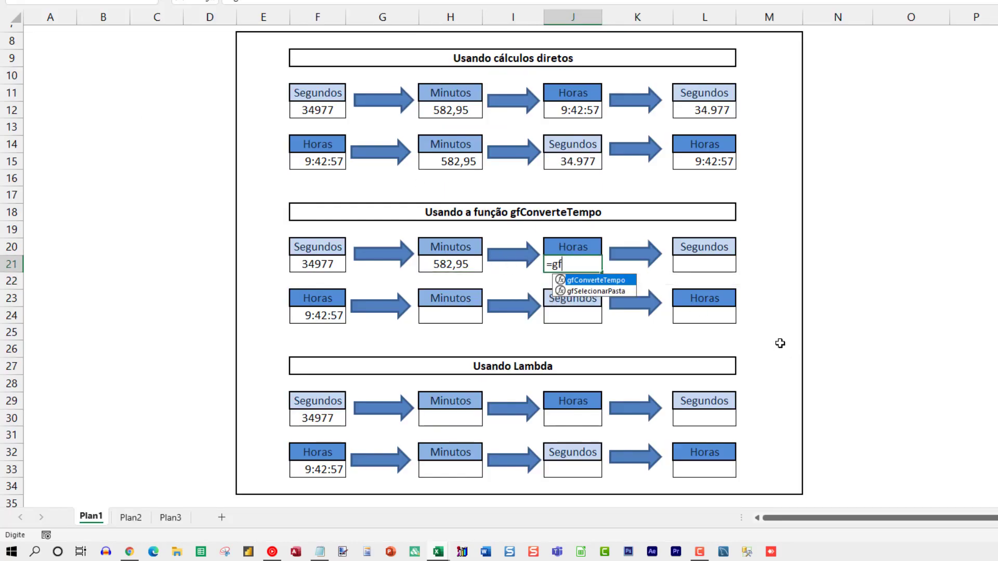
key(Tab)
key(Left)
key(Left)
text(;)
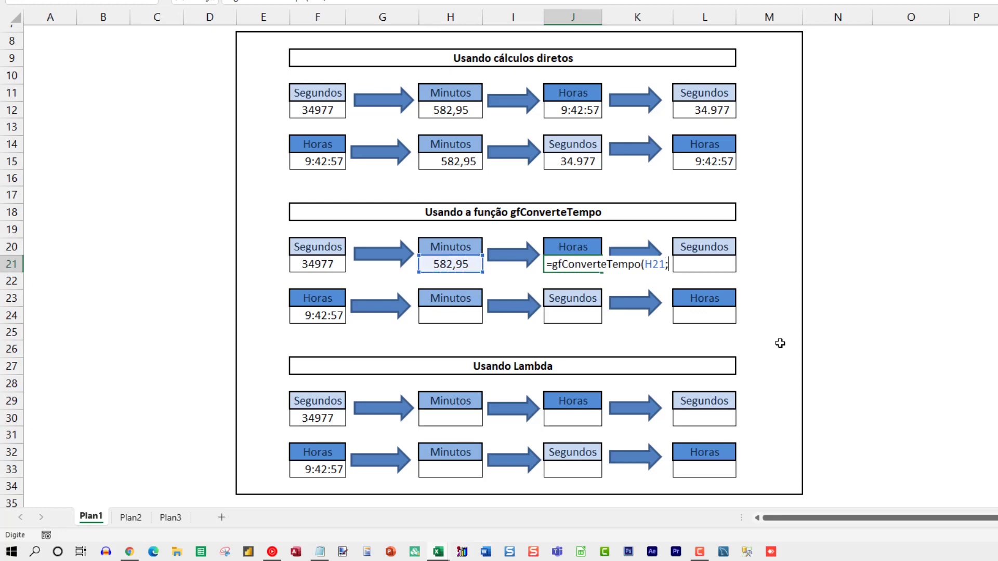
text("mh)
text("()
key(ctrl+Return)
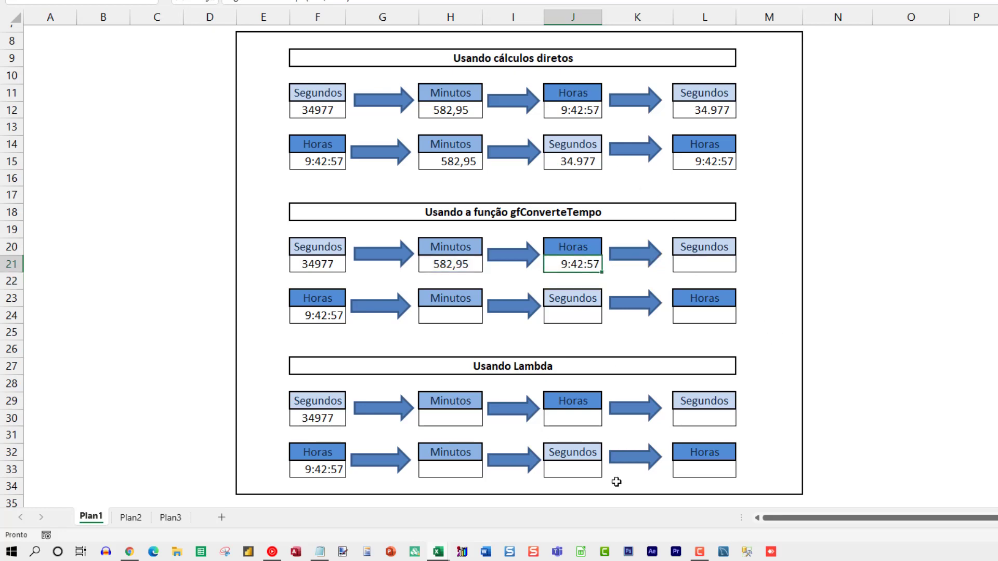
click(696, 265)
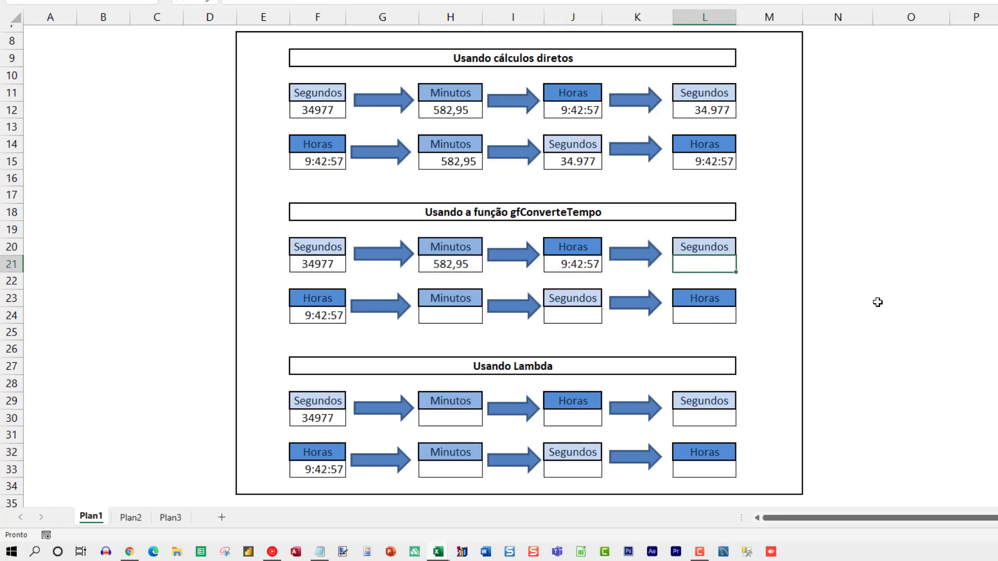
text(=gf)
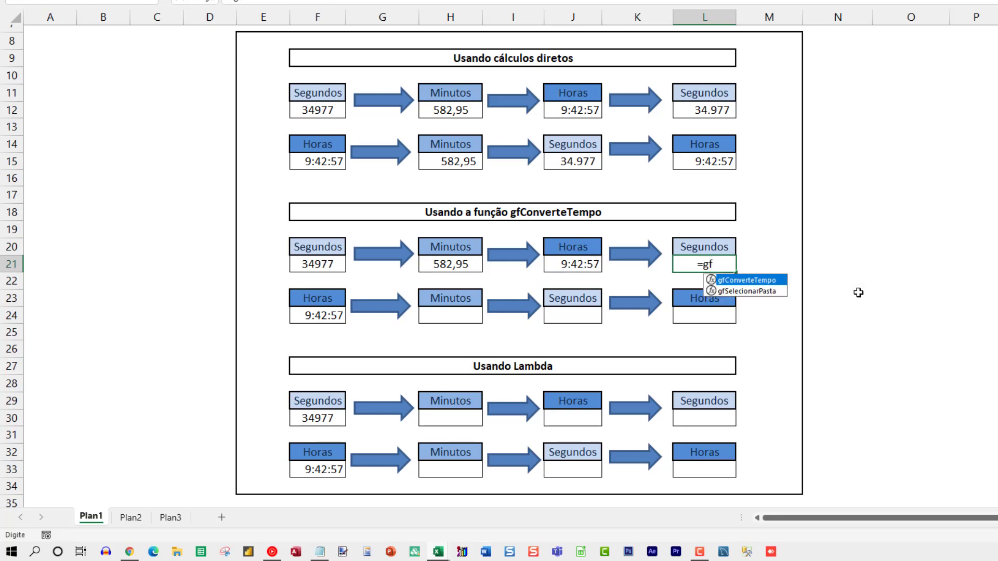
key(Return)
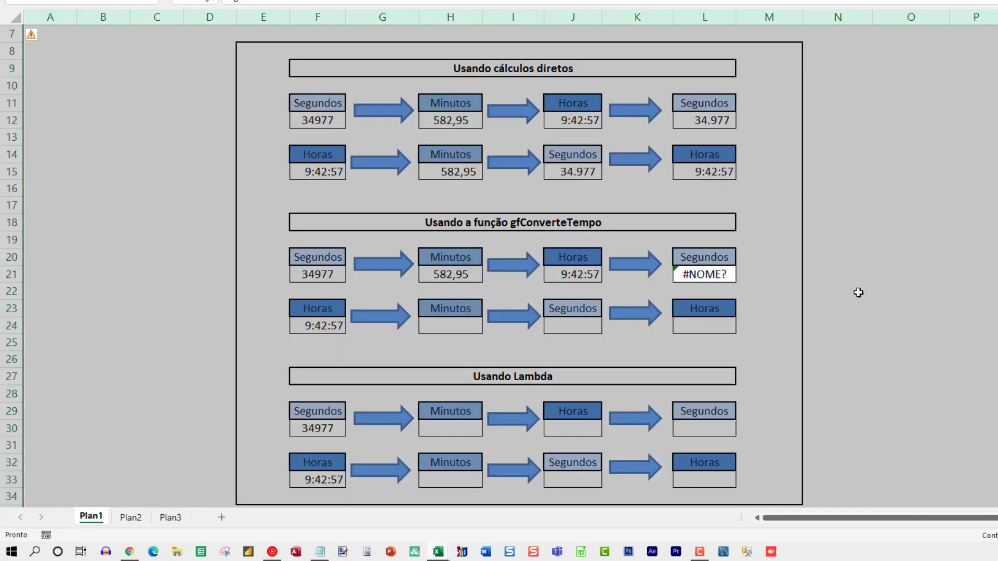
click(712, 277)
key(F2)
key(Escape)
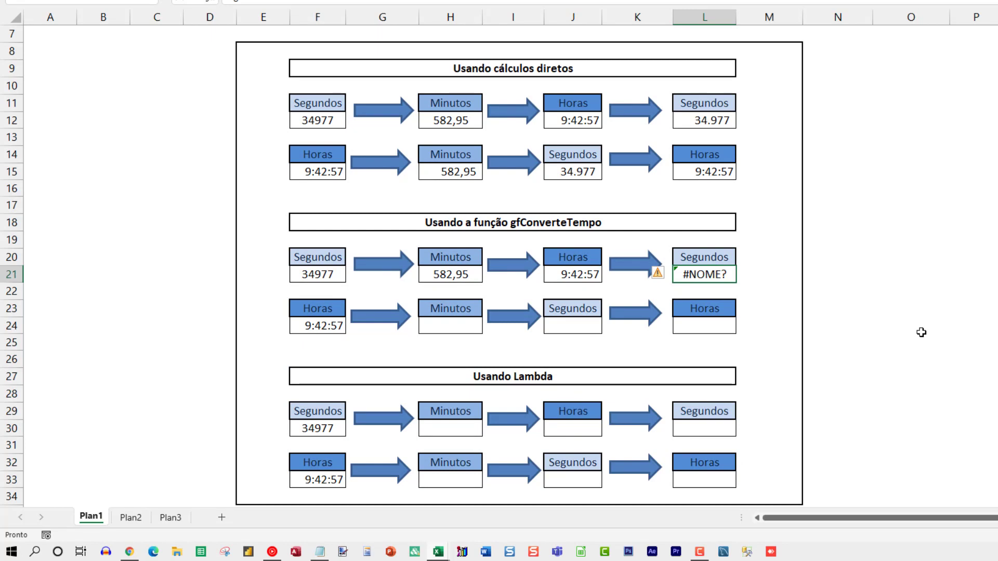
Step: Complete the formula in L21 as =gfConverteTempo(J21;"hs") and keep the cell selected
key(F2)
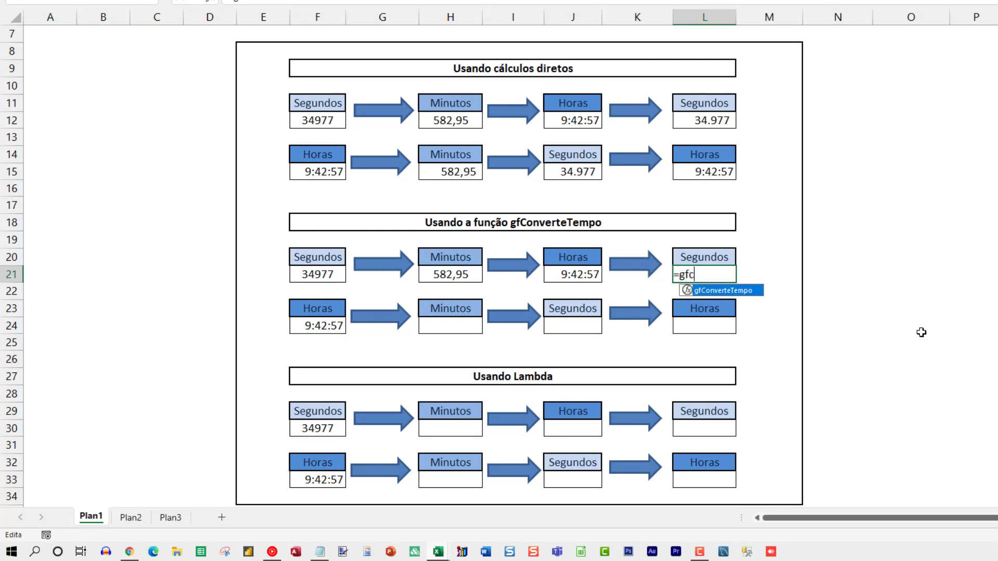
key(Tab)
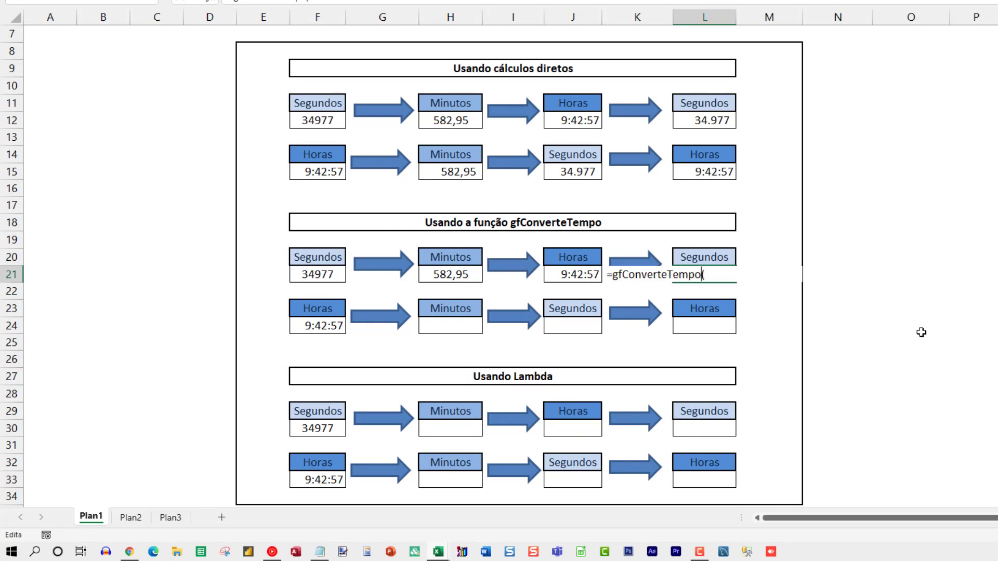
click(593, 273)
text(;"hs)
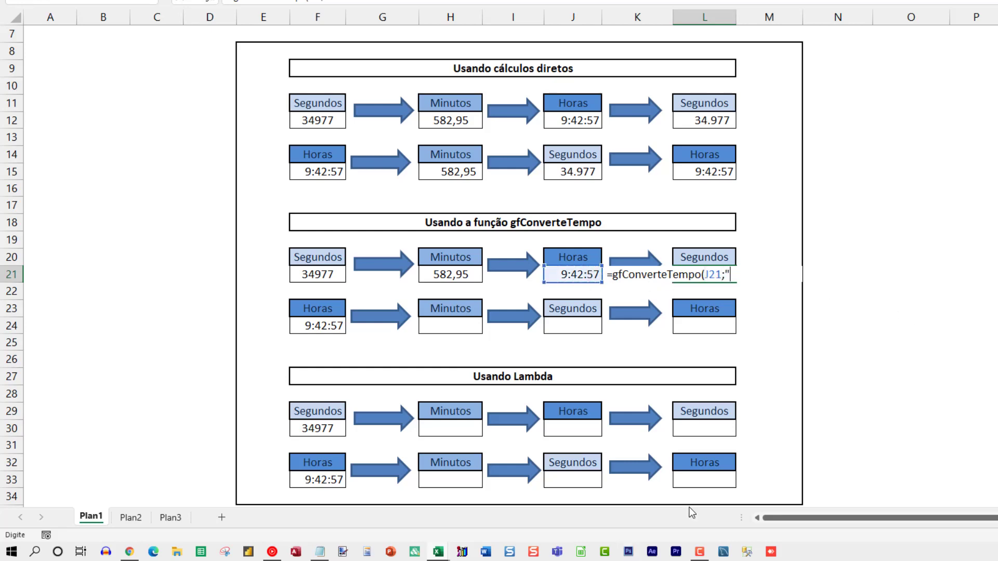
text(")
text())
key(Return)
key(Up)
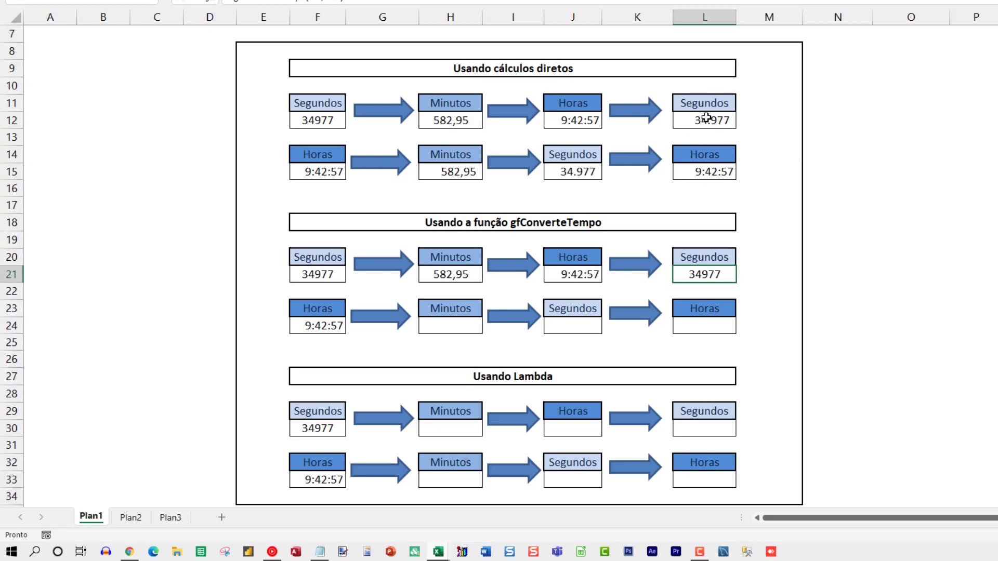
Step: Enter =gfConverteTempo(F24;"hm") in H24 to convert the hours to minutes
click(442, 332)
text(=gf)
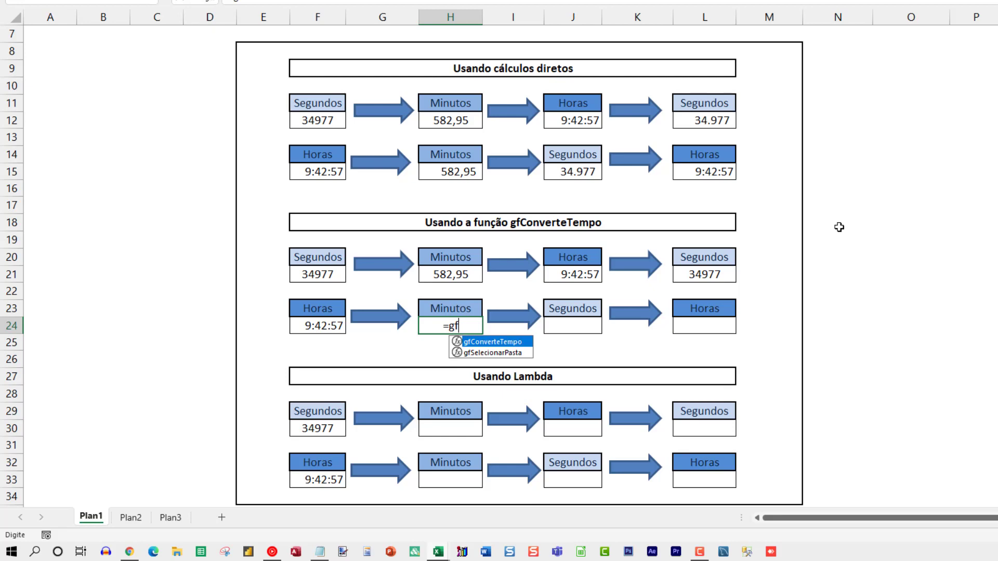
key(Tab)
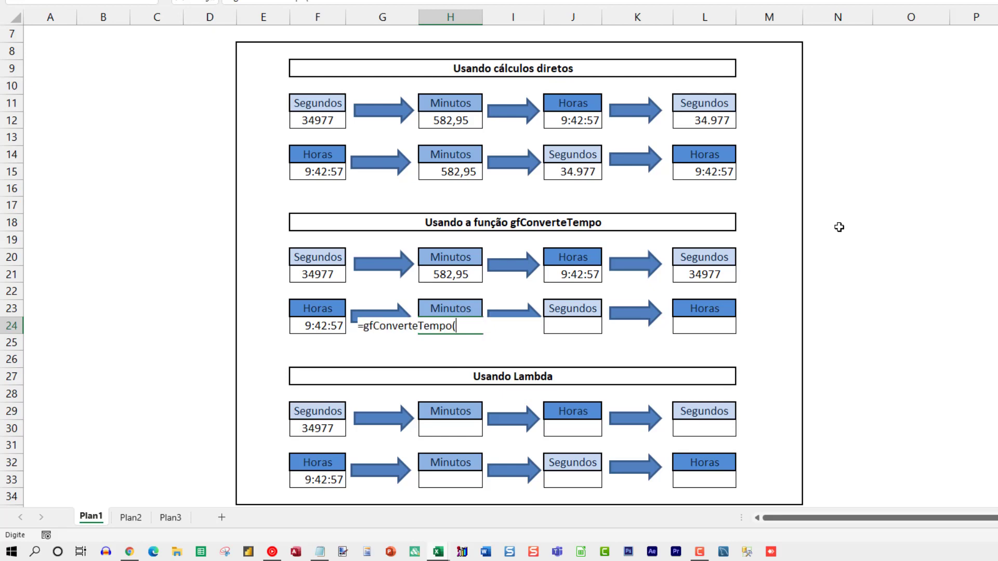
key(Left)
key(Left)
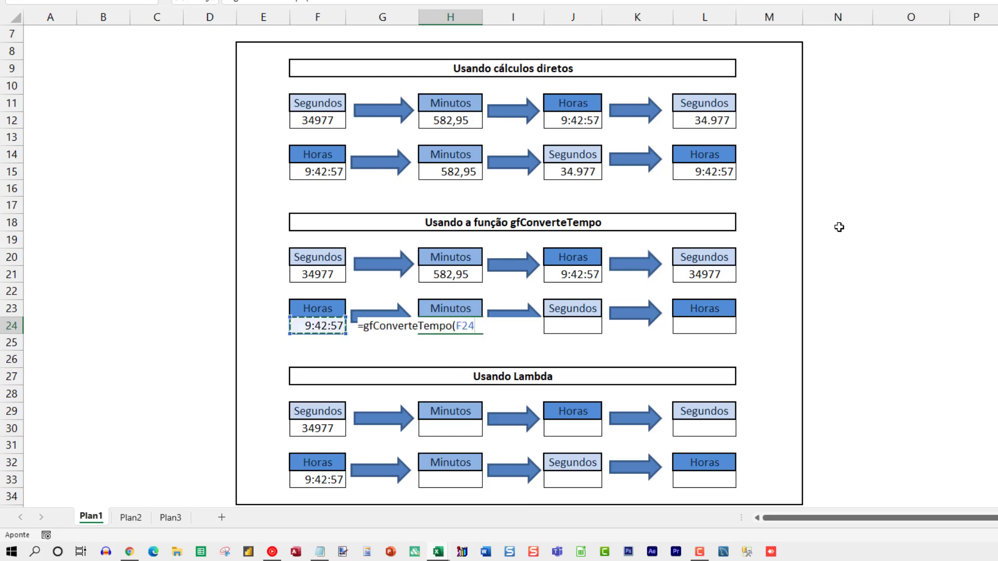
text(;"hm"))
key(Return)
Step: Enter =gfConverteTempo(H24;"ms") in J24 to convert the minutes to seconds
key(Up)
key(Right)
key(Right)
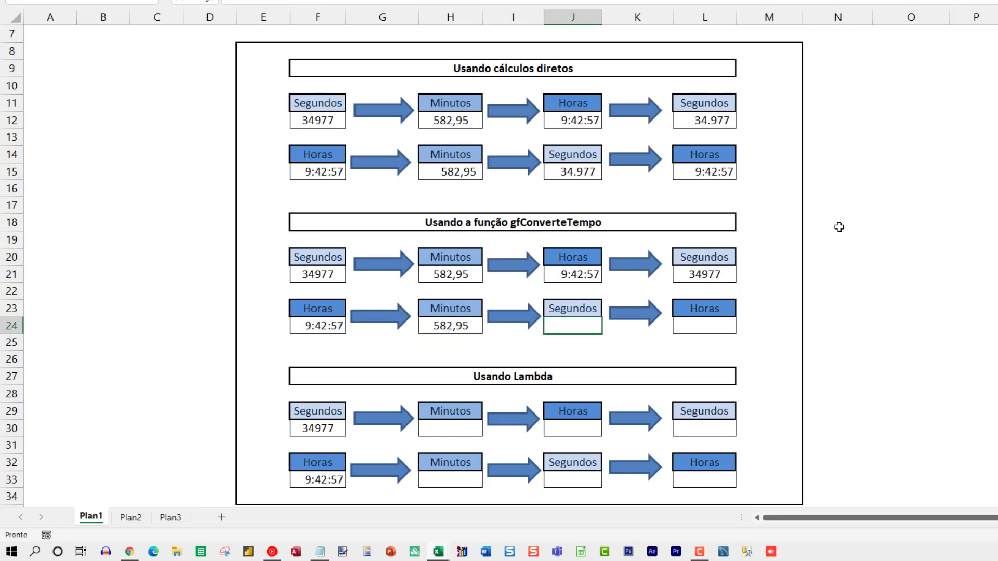
text(=gfConverteTempo()
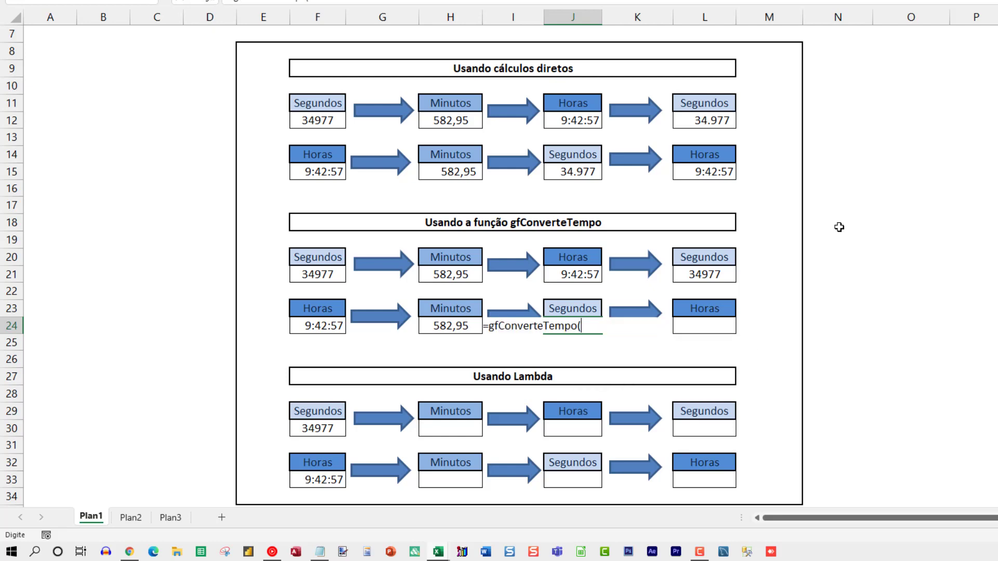
key(Left)
key(Left)
text(;")
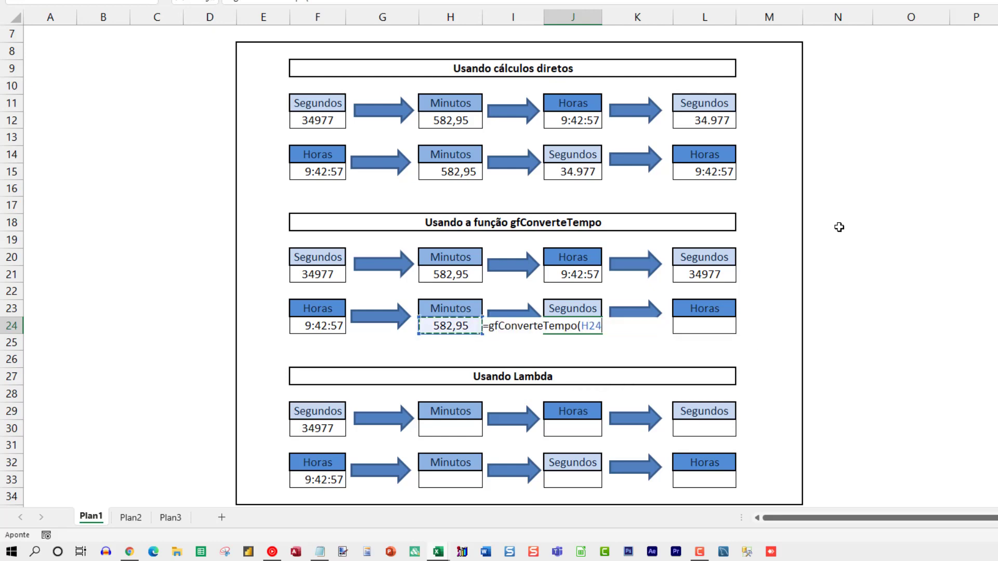
text(ms"))
key(ctrl+Return)
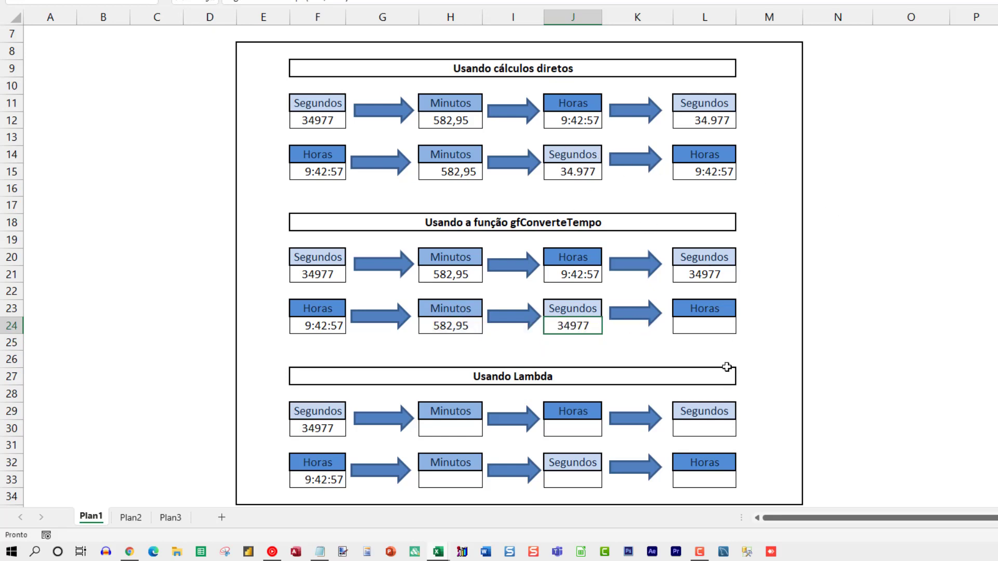
Step: Enter =gfConverteTempo(J24;"sh") in L24 to convert the seconds back to hours
click(707, 327)
text(=gfConverteTempo()
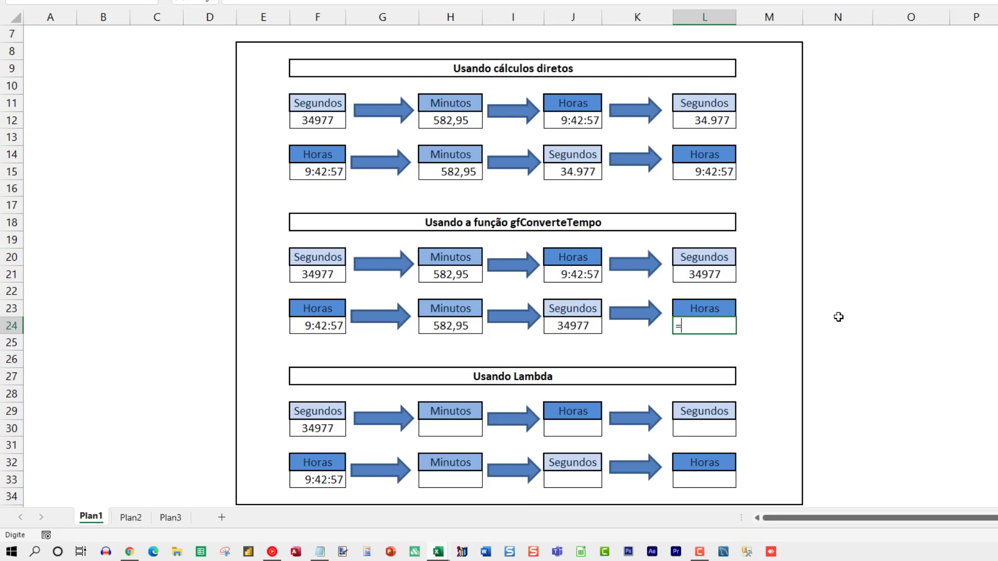
key(Left)
key(Left)
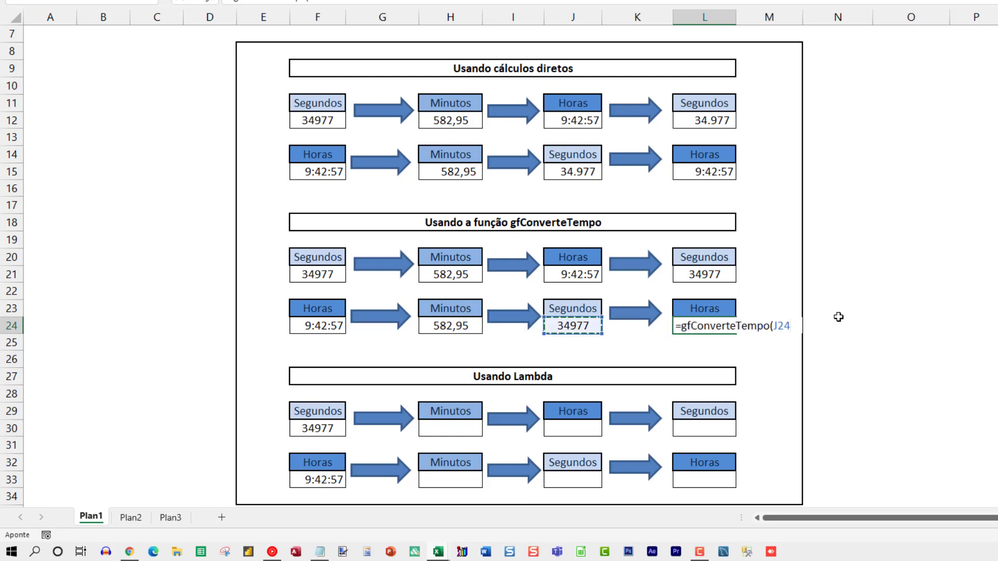
text(;"sh"))
key(Return)
key(Up)
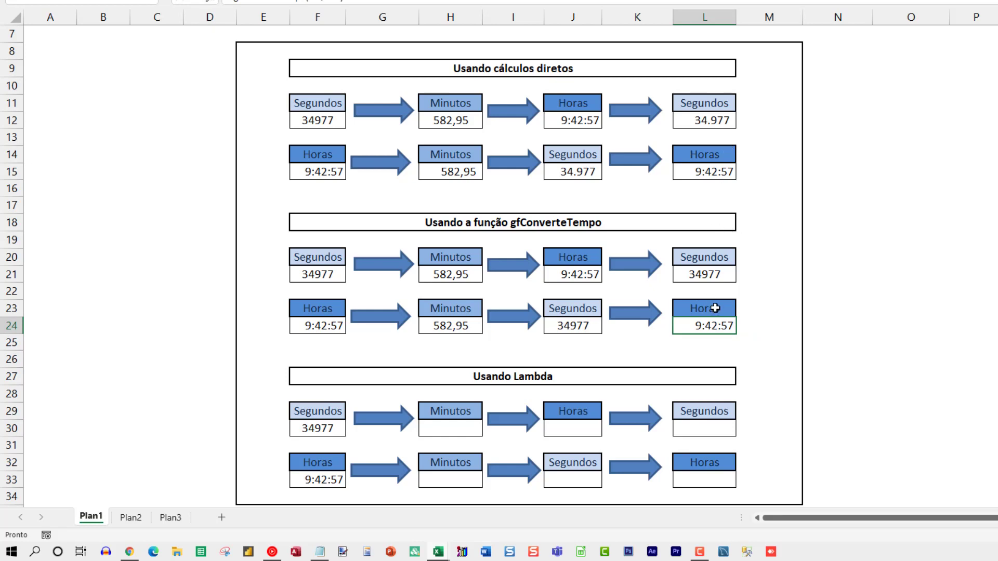
Step: Compare the direct-calculation formula in L15 with the gfConverteTempo formulas in L24 and J24, leaving them unchanged
click(577, 172)
click(693, 171)
key(F2)
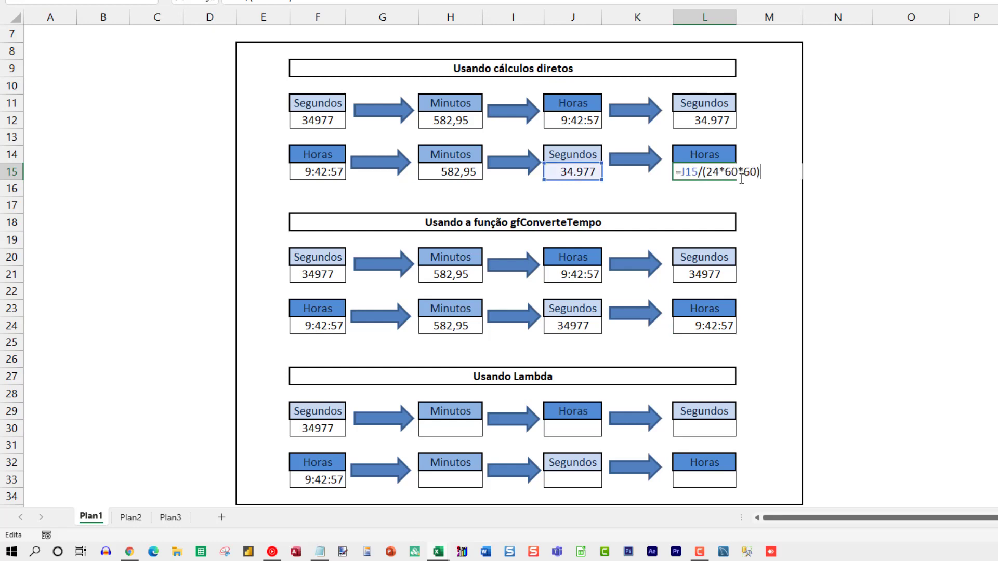
key(Escape)
click(711, 325)
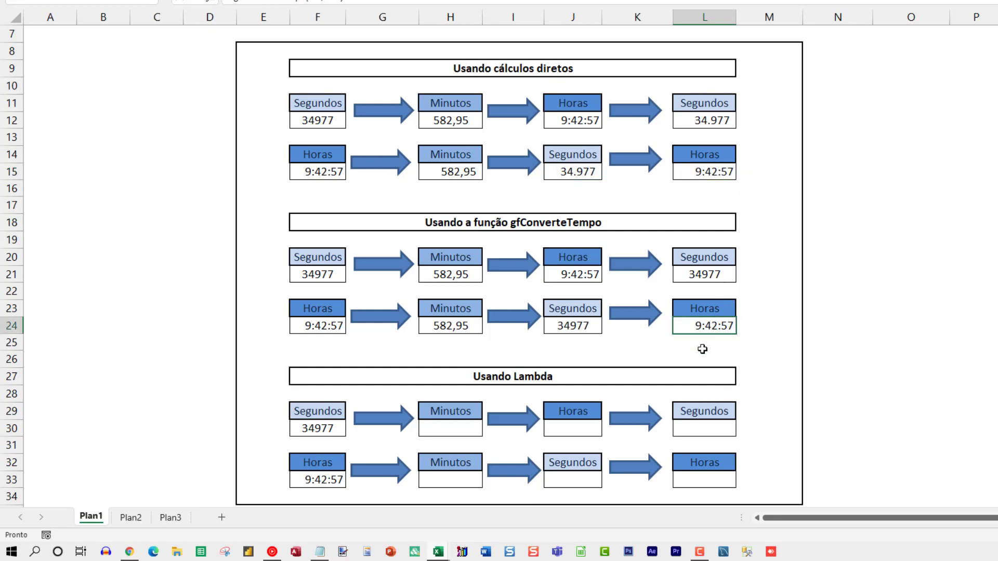
key(F2)
key(Escape)
click(575, 325)
key(F2)
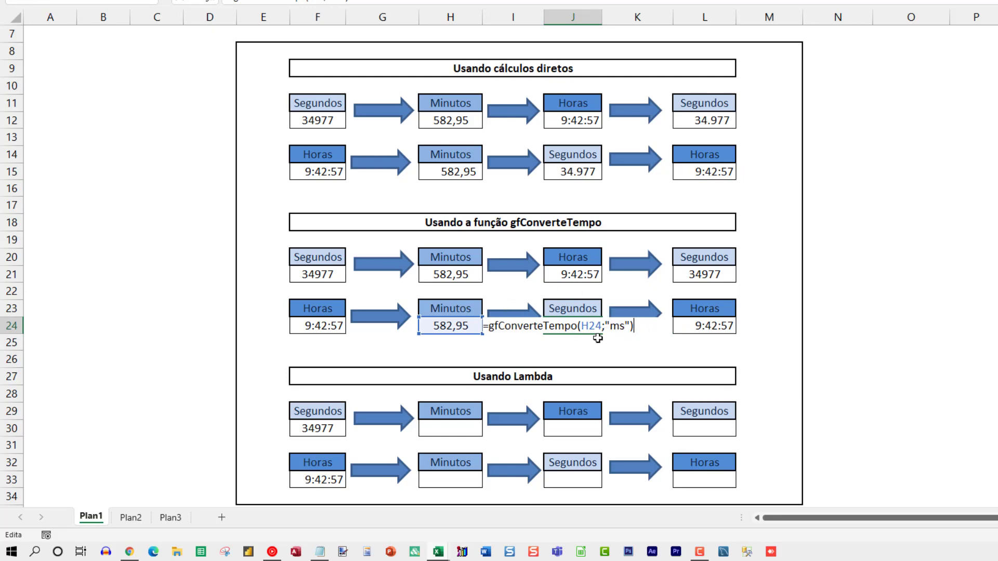
key(Escape)
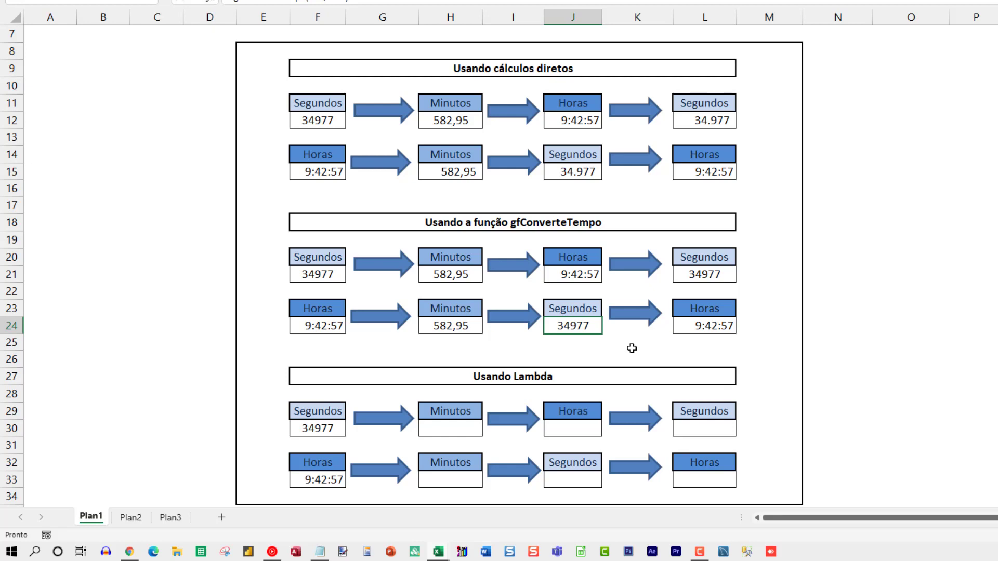
Step: Below the Usando Lambda section, start a LAMBDA formula in H37 with the parameters Valor and Calculo
scroll(724, 352, down, 2)
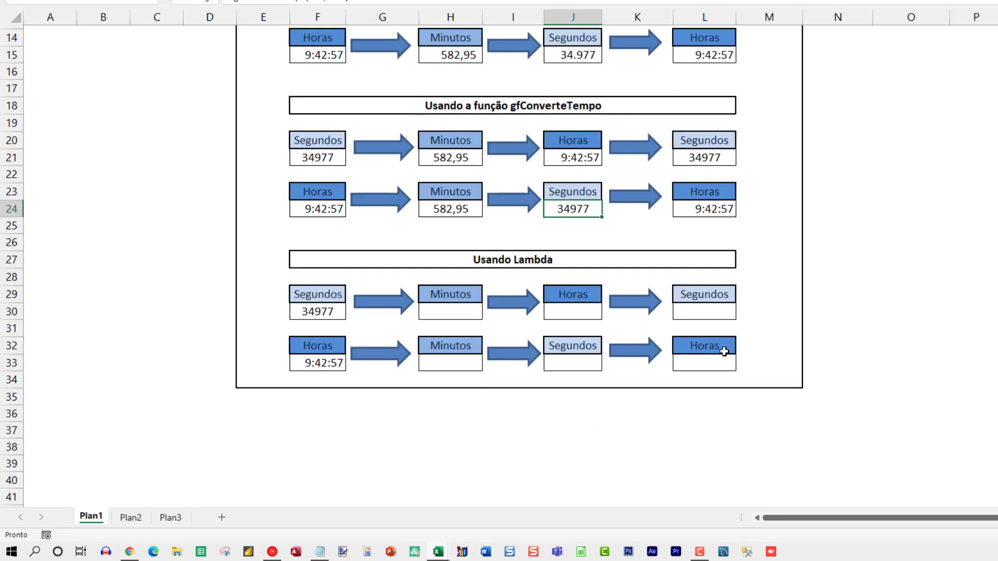
scroll(724, 352, down, 2)
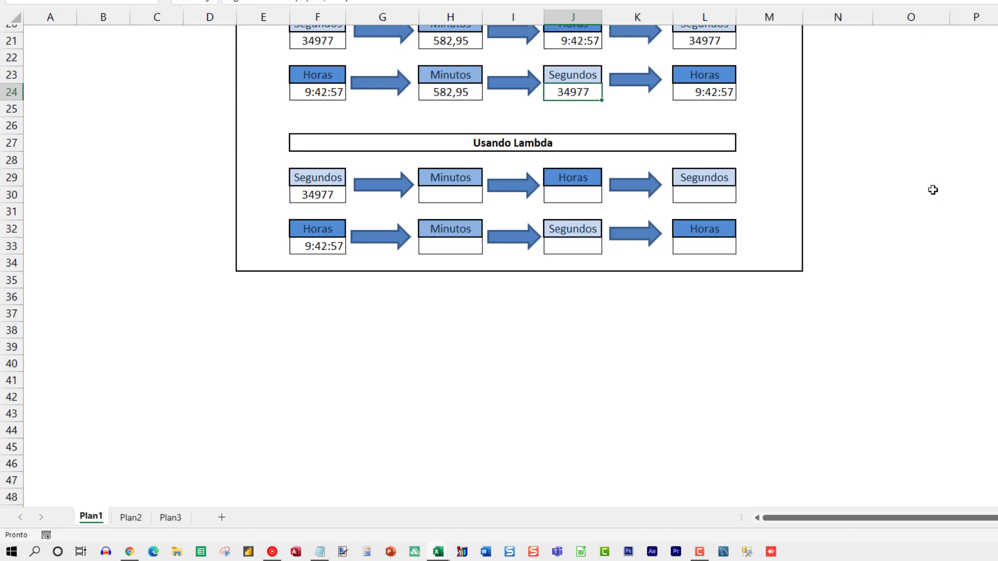
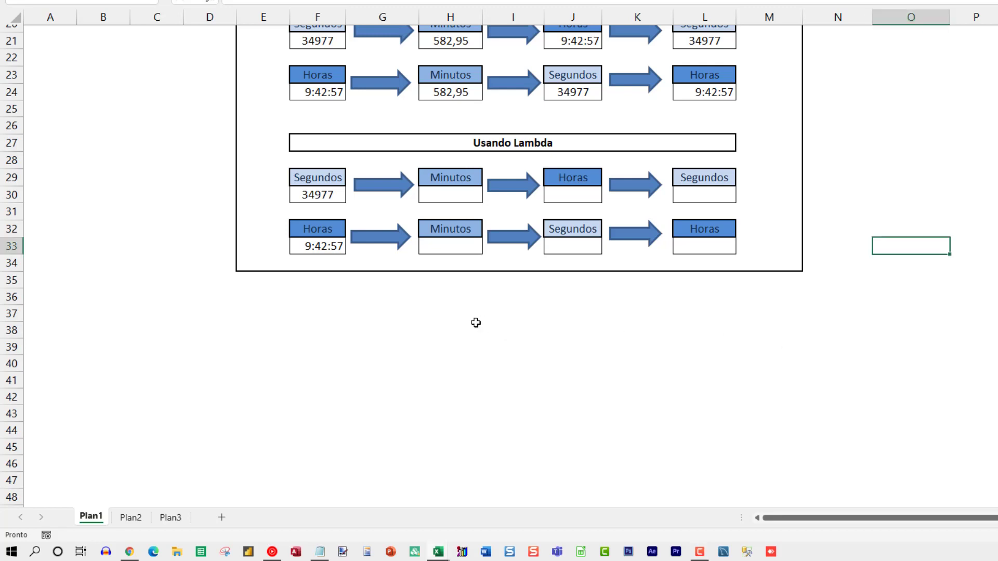
click(460, 318)
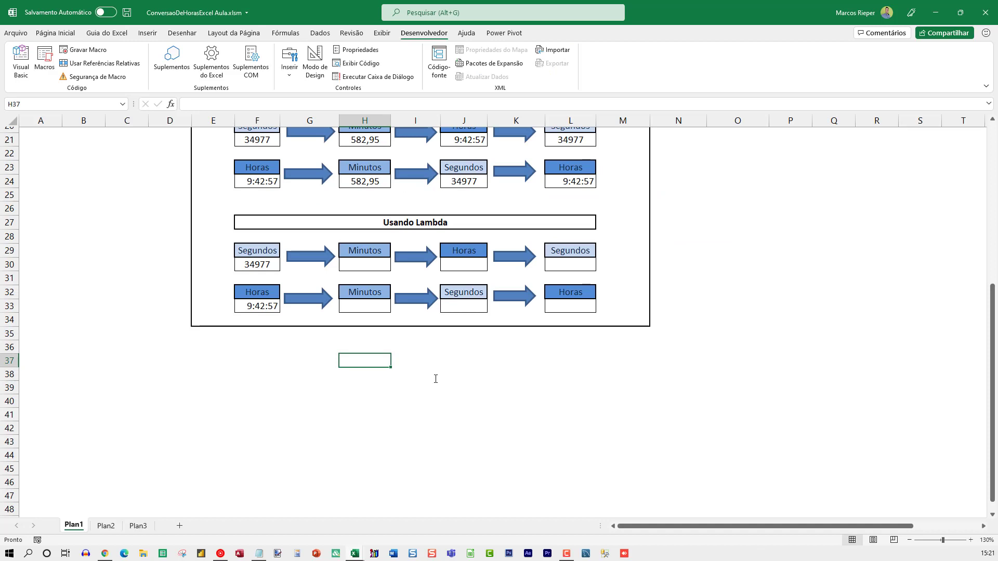
text(=)
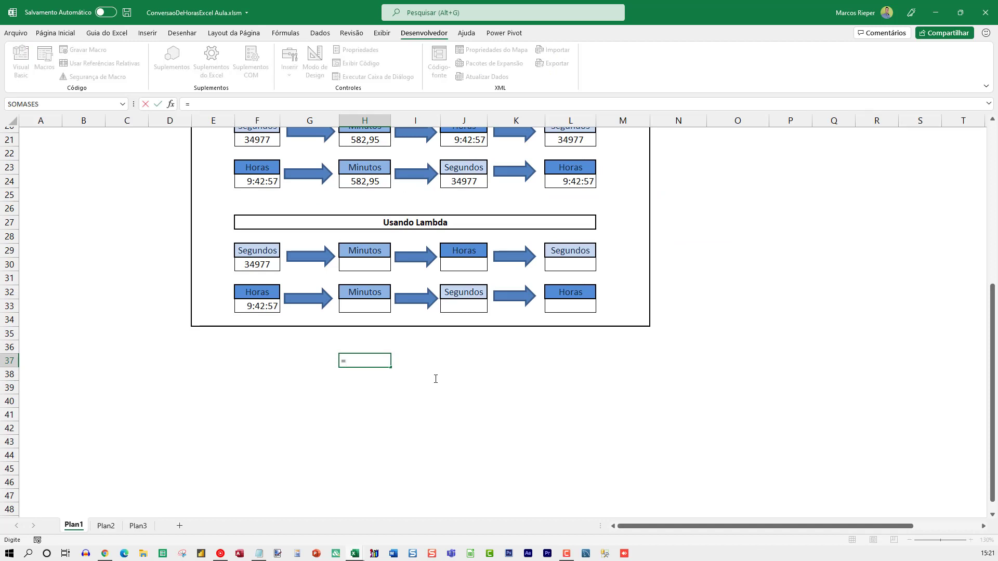
text(LAM)
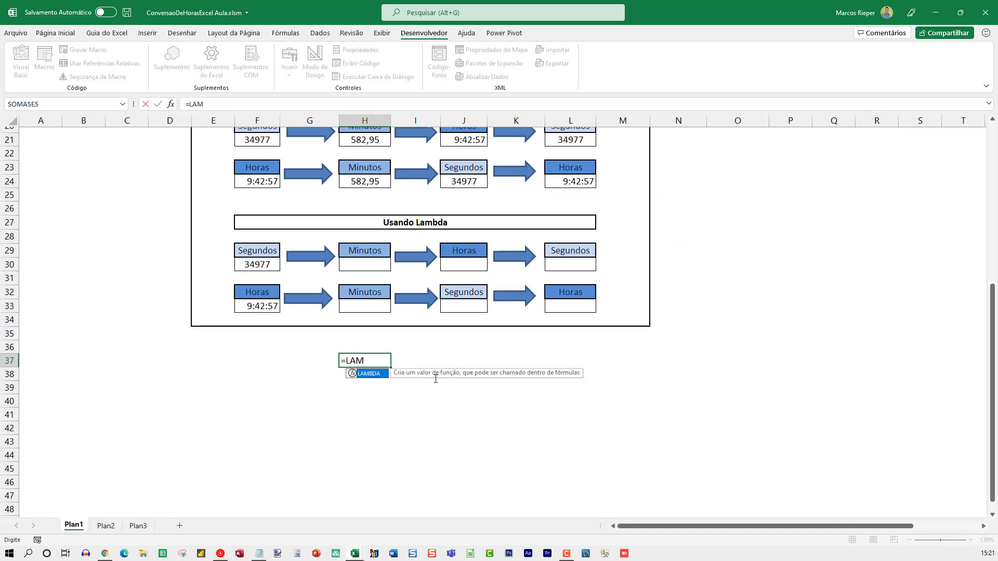
key(Tab)
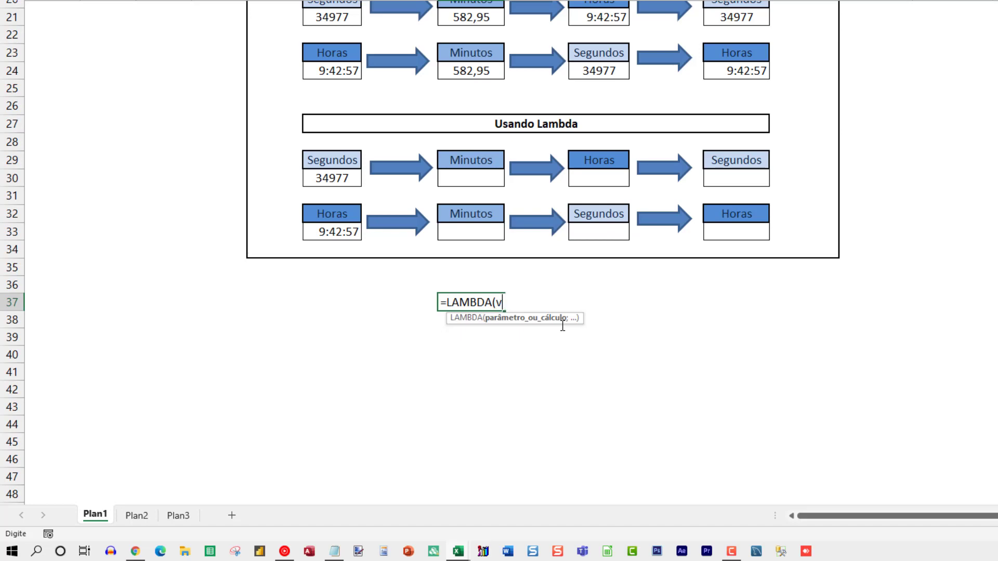
text(Valor;)
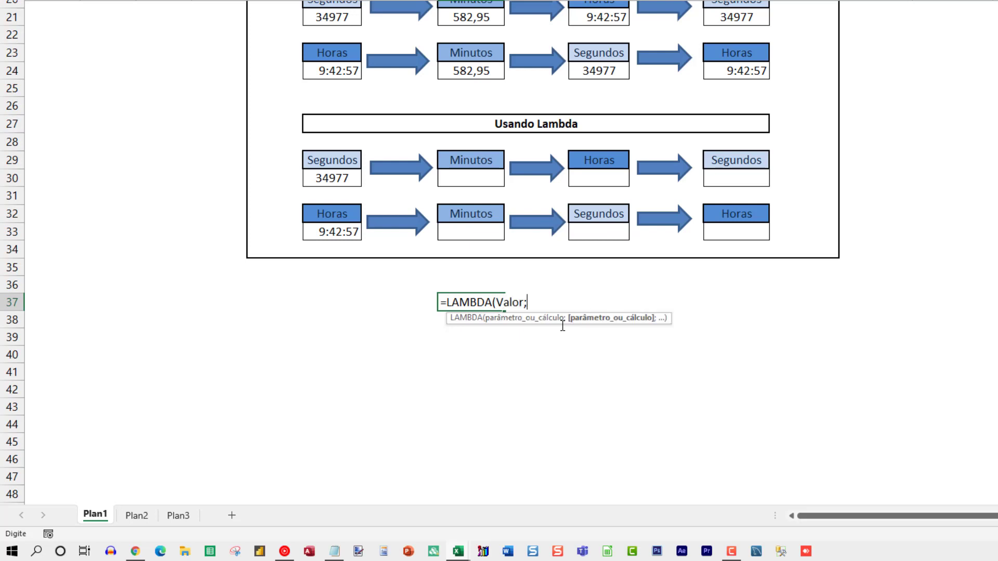
text(Calculo)
text(;)
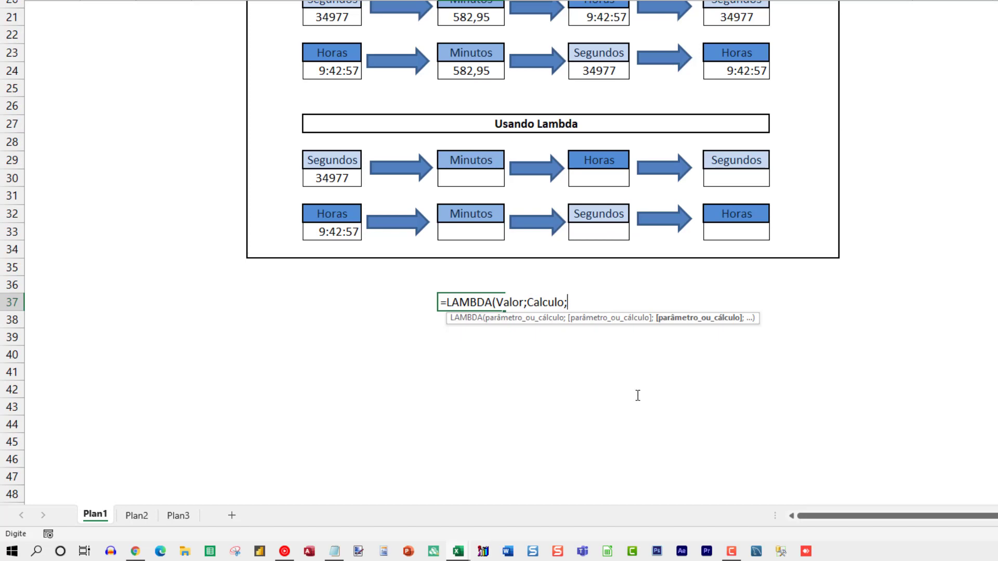
Step: Nest a SES function in the LAMBDA with the first condition Calculo="sm" returning Valor/60
text(SES)
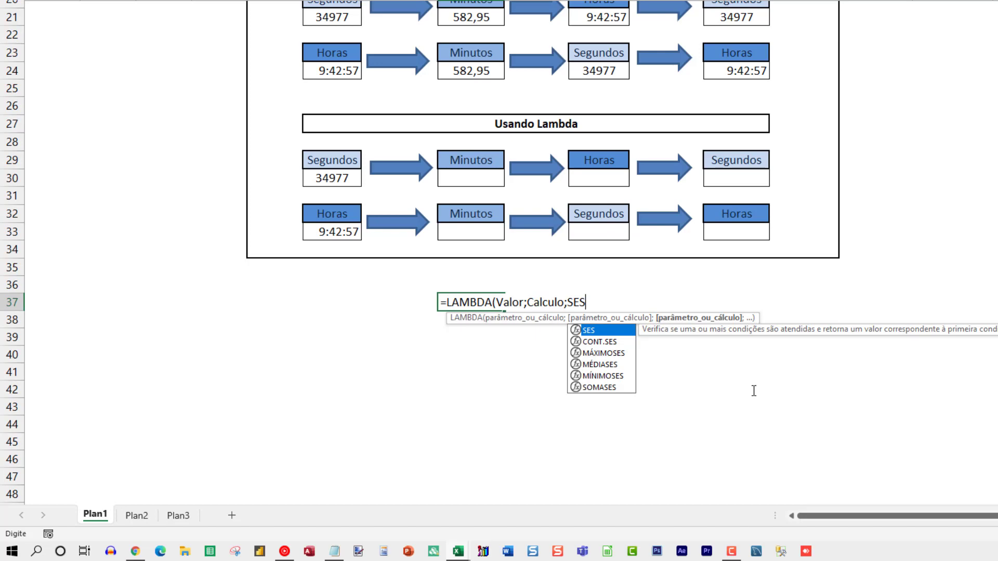
text(()
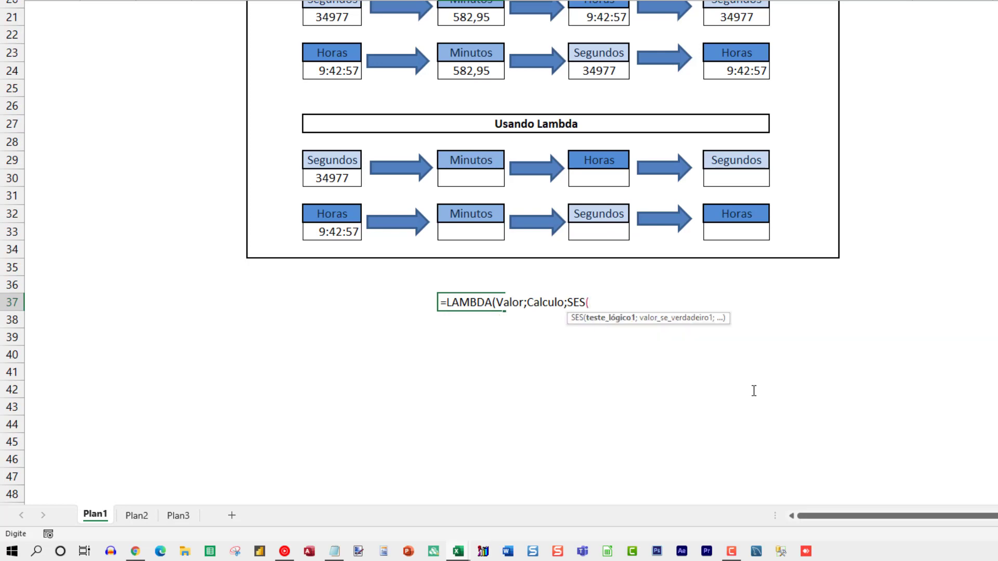
text(cAL)
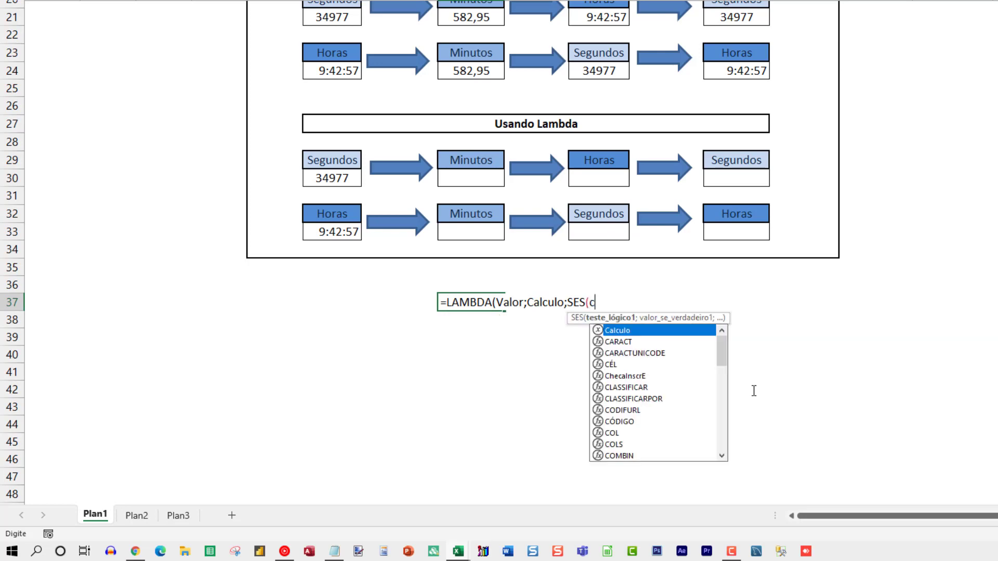
key(BackSpace)
key(BackSpace)
key(BackSpace)
text(Calculo)
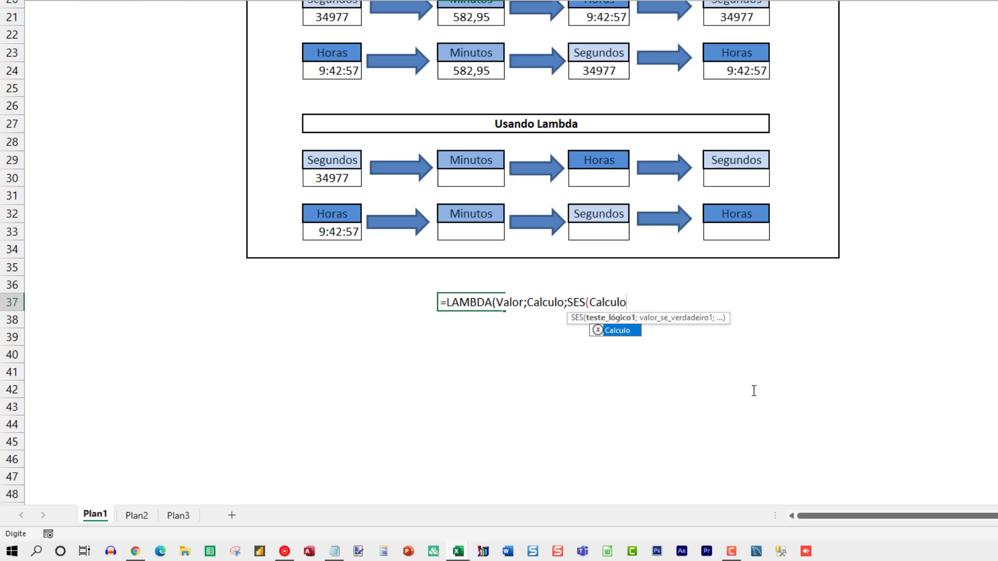
text(=)
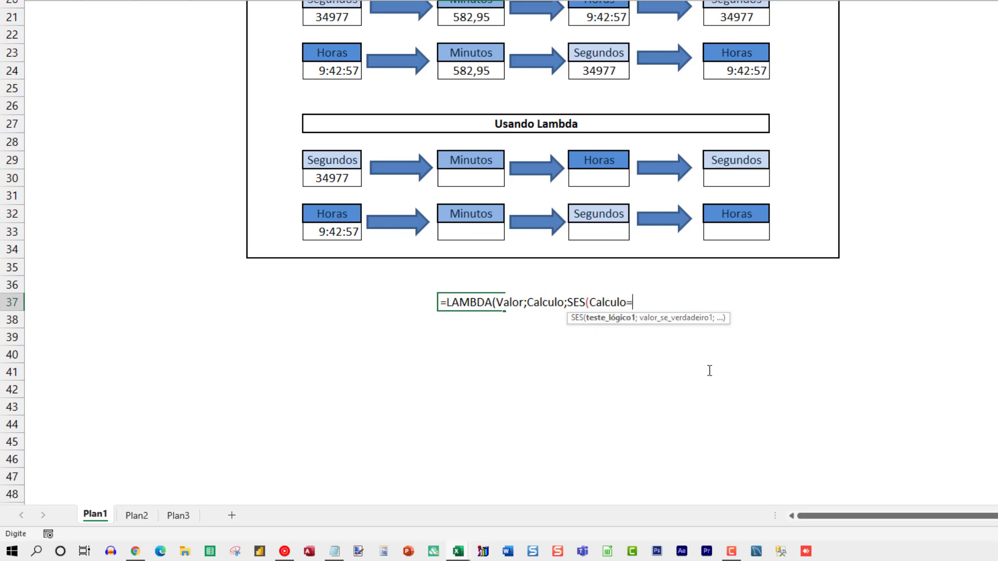
text("sm )
text(;Valor)
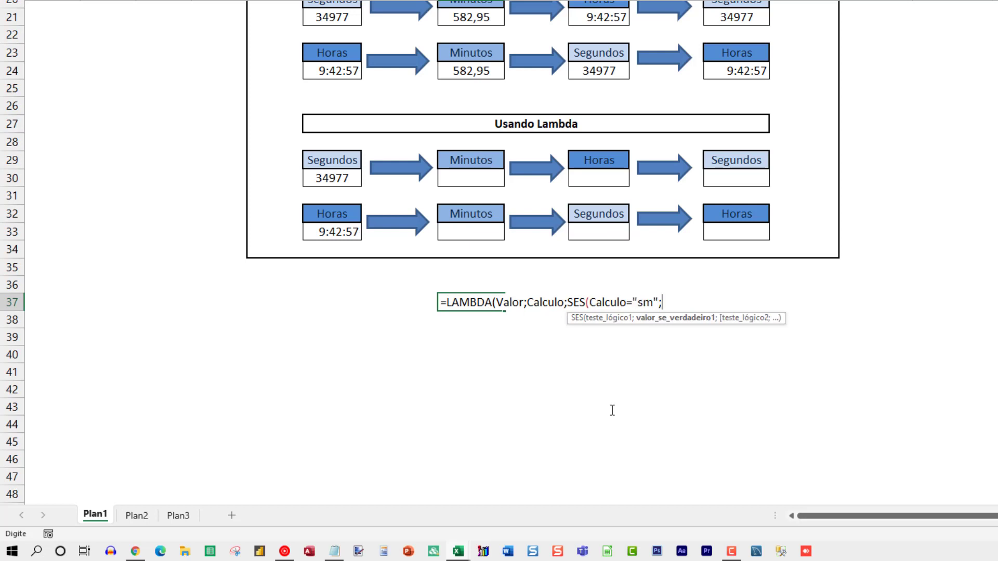
text(/60)
text(;)
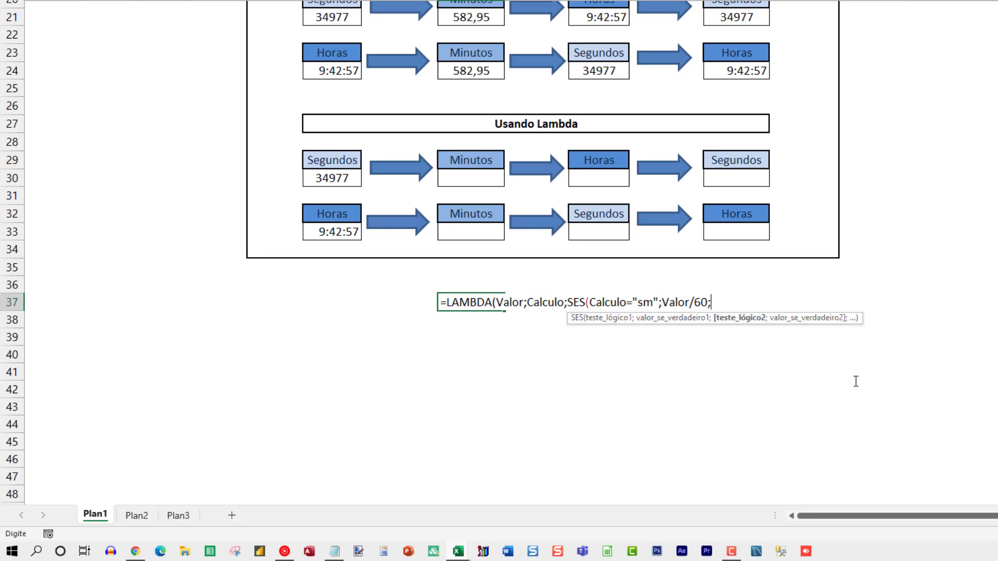
Step: Begin the second SES condition on a new line of the H37 formula as Calculo = ""
key(alt+Return)
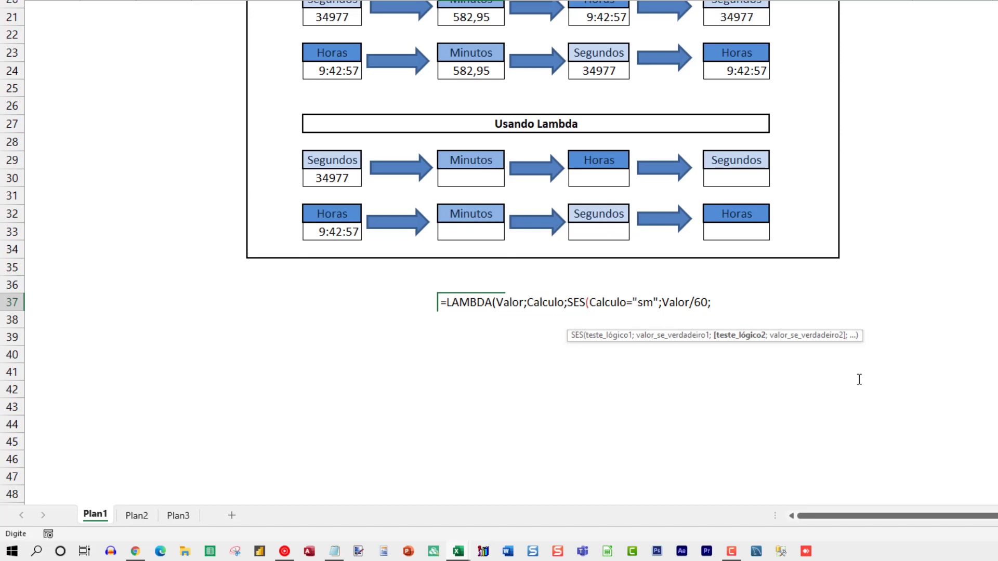
text(Calculo = "")
key(Return)
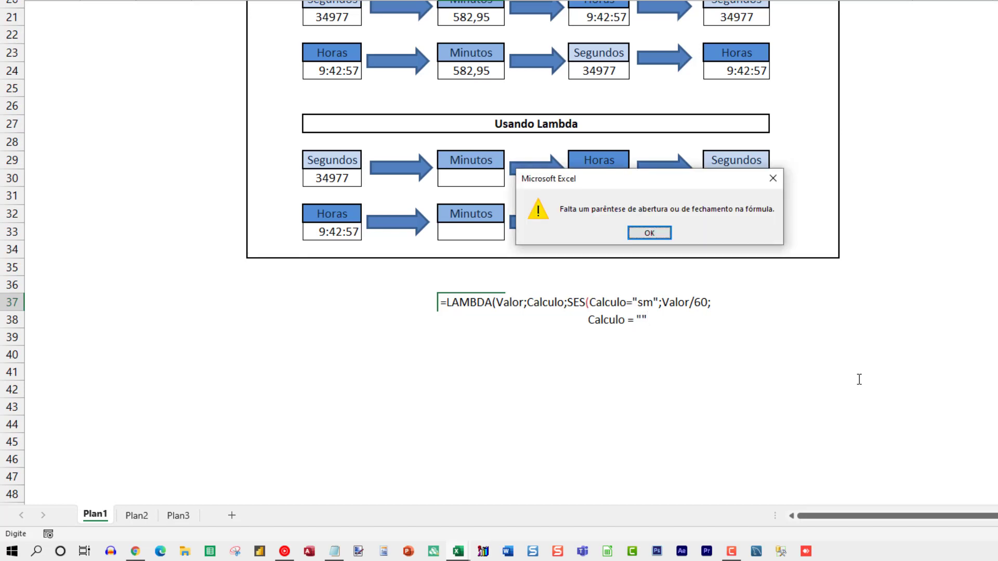
key(Return)
Step: Remove the spaces around the second condition's equals sign and complete it as Calculo="mh", followed by a semicolon
key(Left)
key(Left)
key(Left)
key(Left)
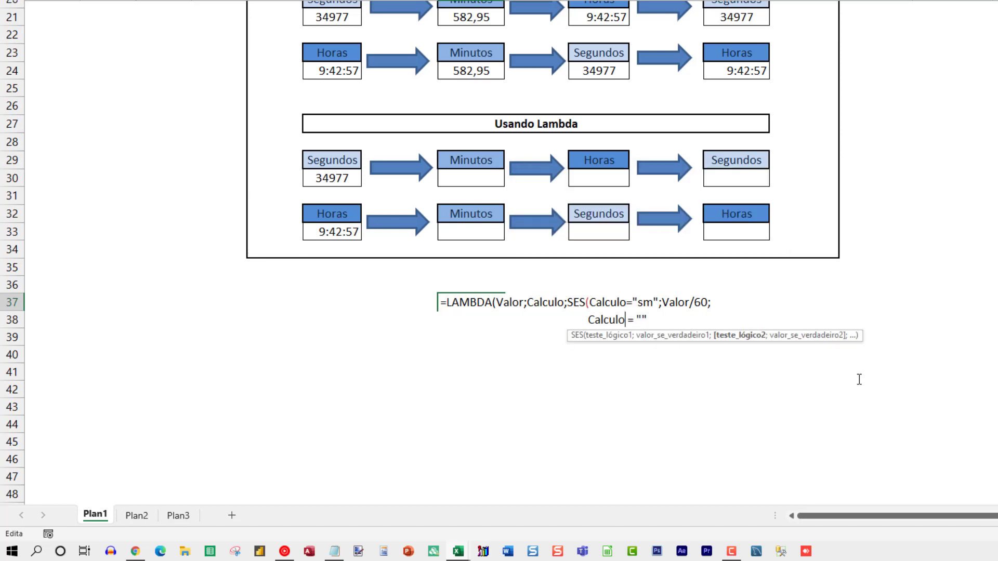
key(Delete)
key(Right)
key(Delete)
key(Left)
key(Left)
key(Left)
key(Left)
key(Left)
key(Left)
key(Right)
key(Right)
key(Right)
key(Right)
key(Right)
key(Right)
key(Right)
key(Right)
key(Right)
text(mh)
key(Right)
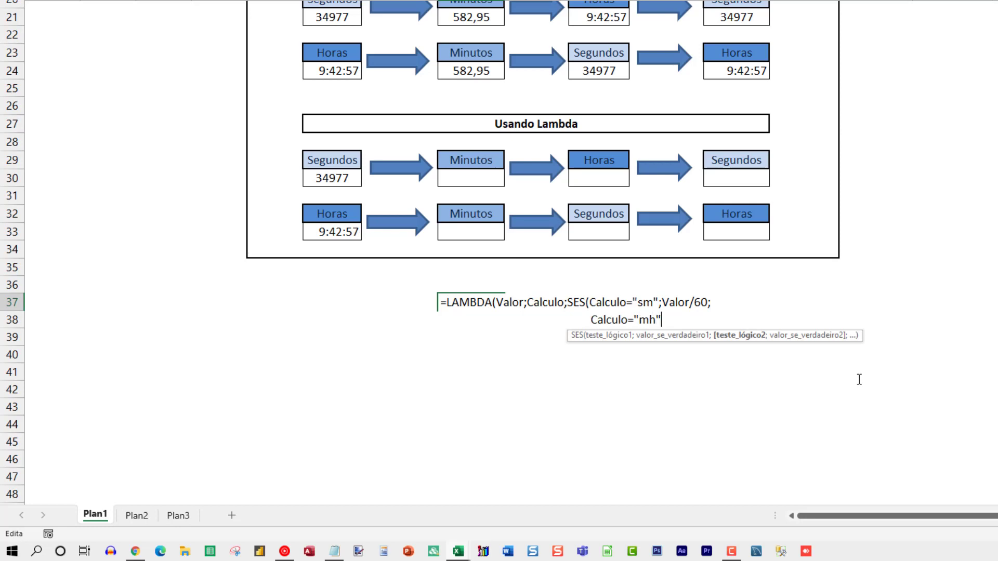
text(;)
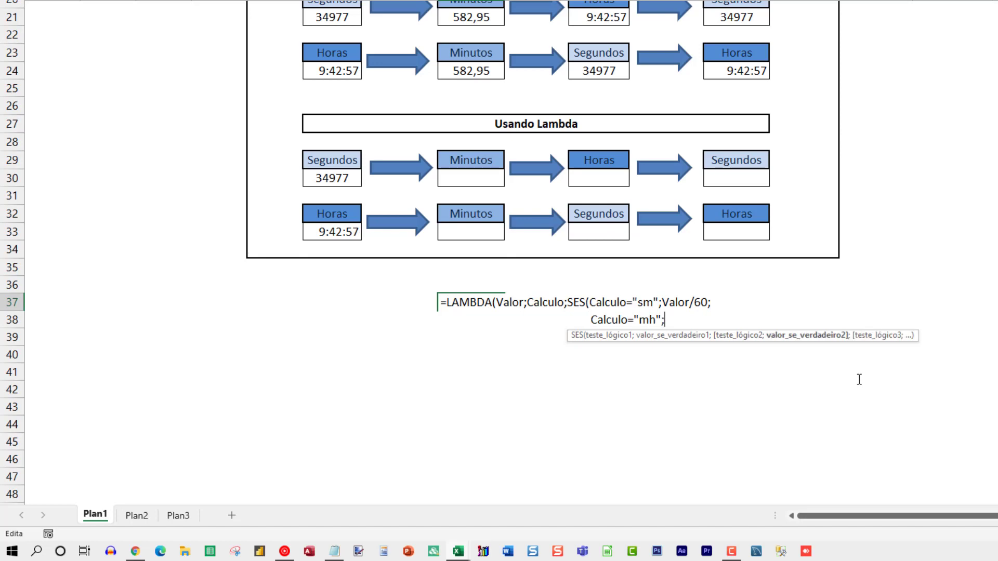
Step: Make the "mh" condition of the H37 formula return Valor/(24*60) and add a line break after its semicolon
text(Valor/(24*60))
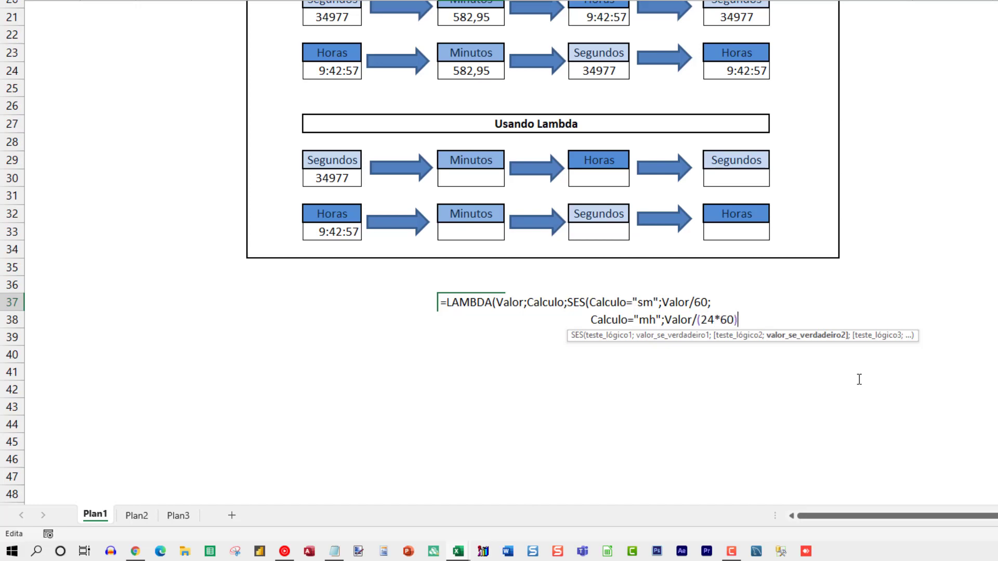
text(;)
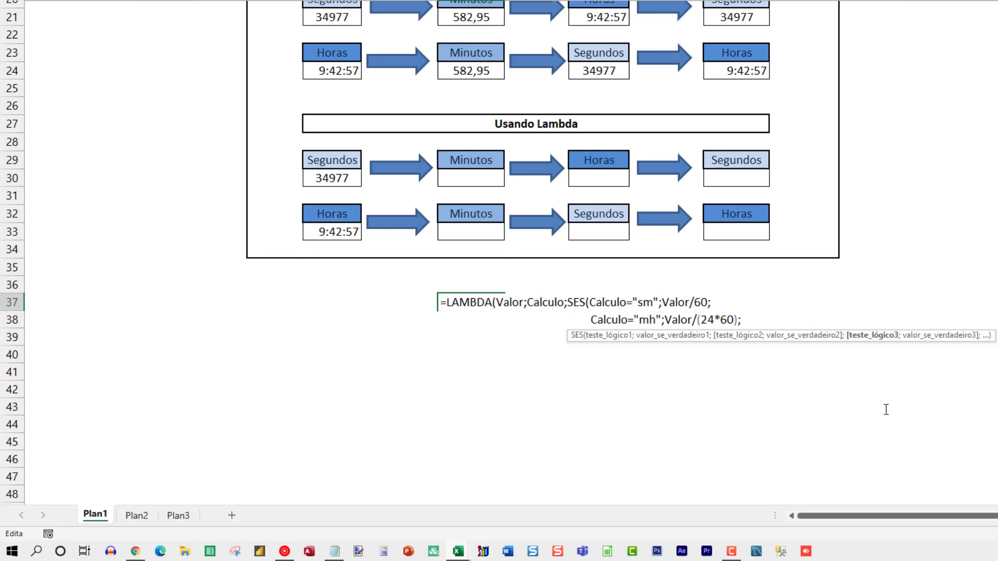
key(alt+Return)
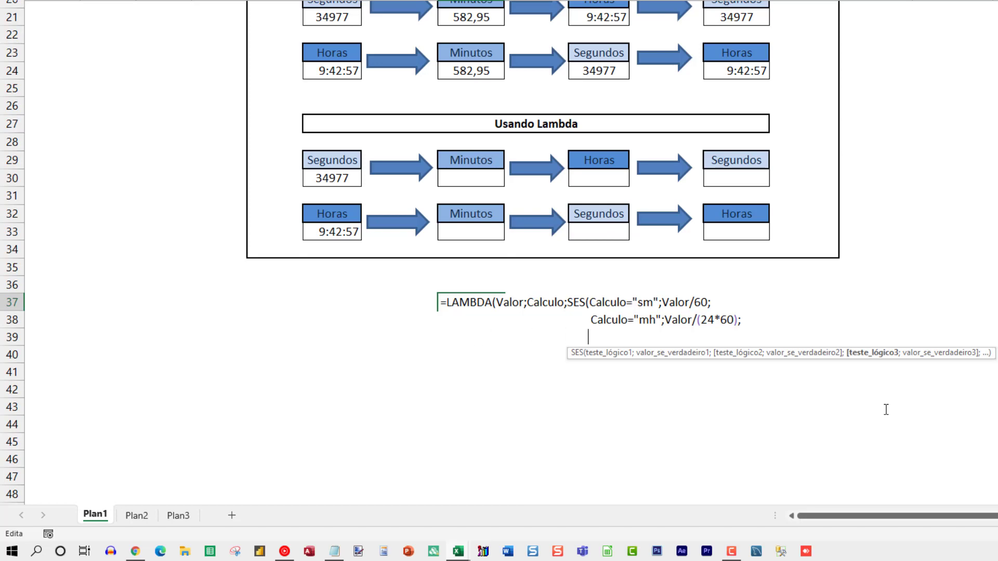
Step: Add a third SES condition, Calculo="hs", returning Valor*24*60*60, and break to a new line
text(C)
key(BackSpace)
text(Calcu)
key(Tab)
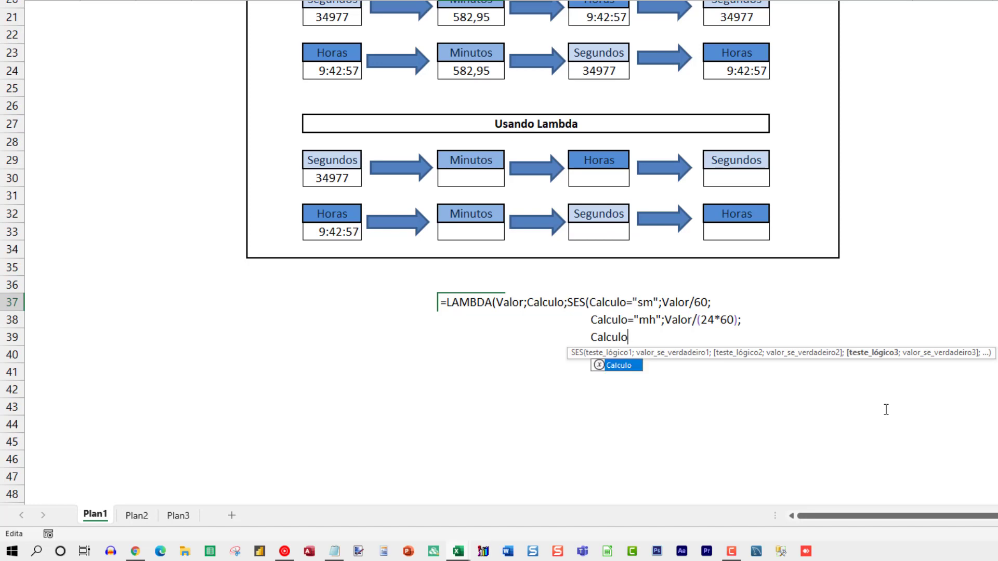
text(="h)
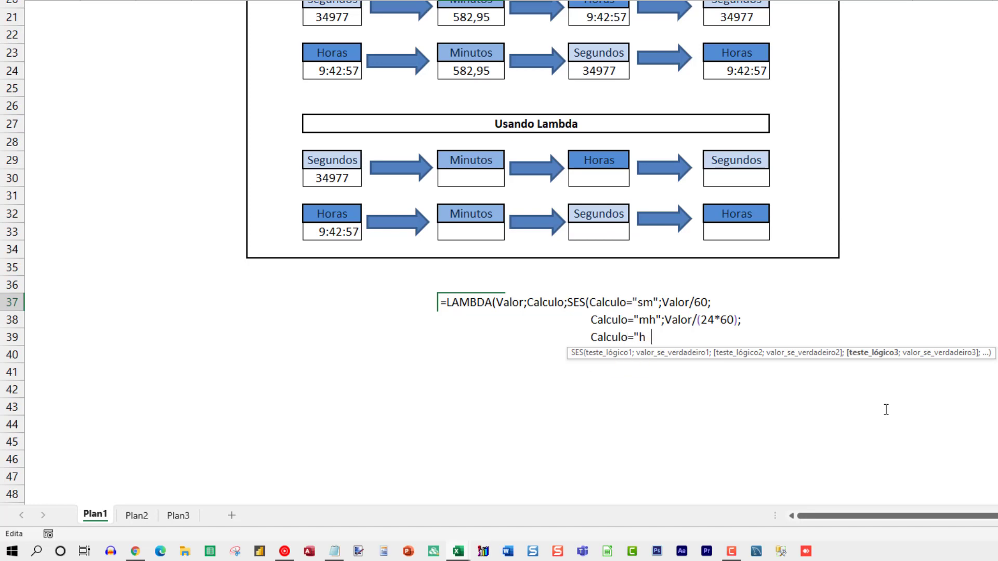
text(s";)
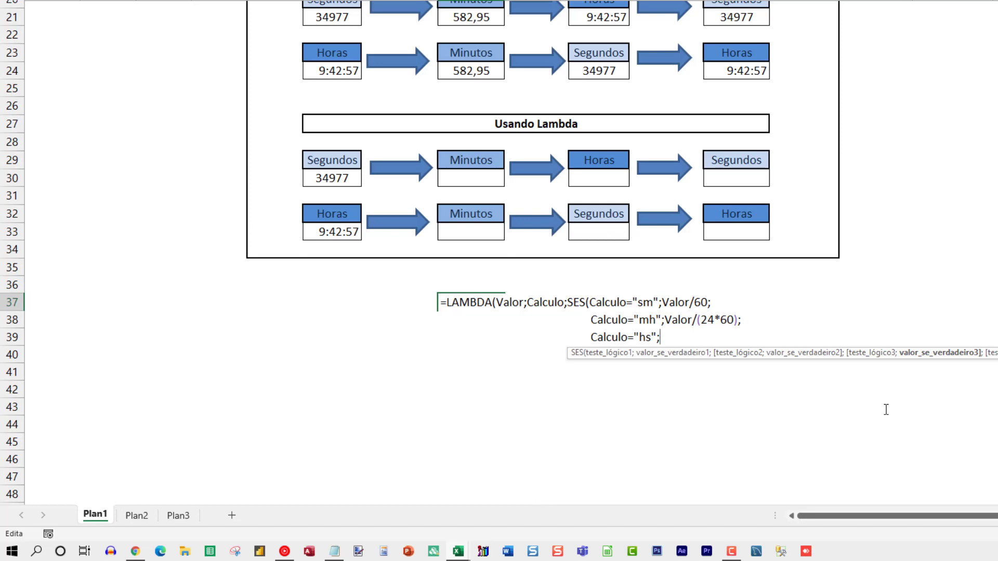
text(Val)
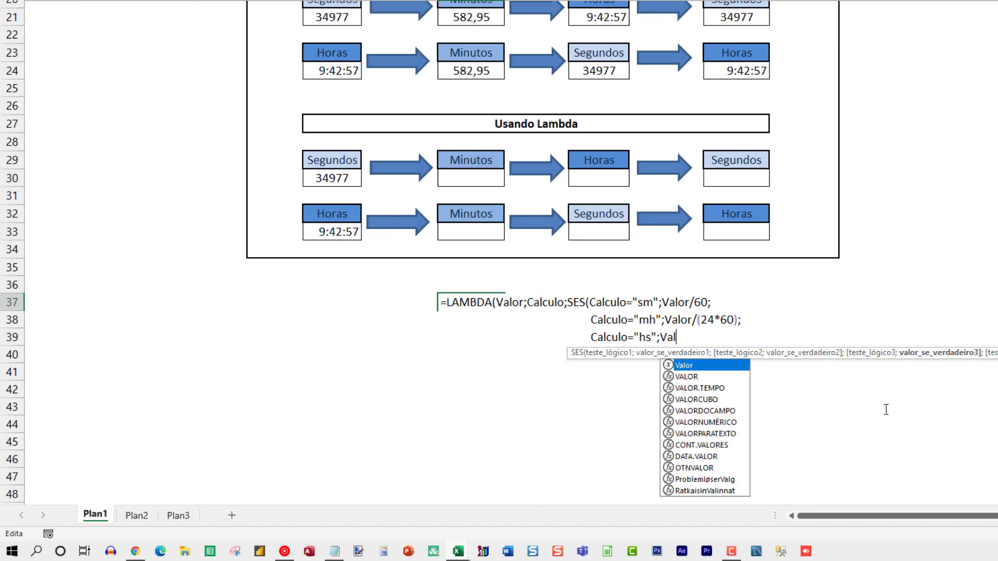
text(or*24*60)
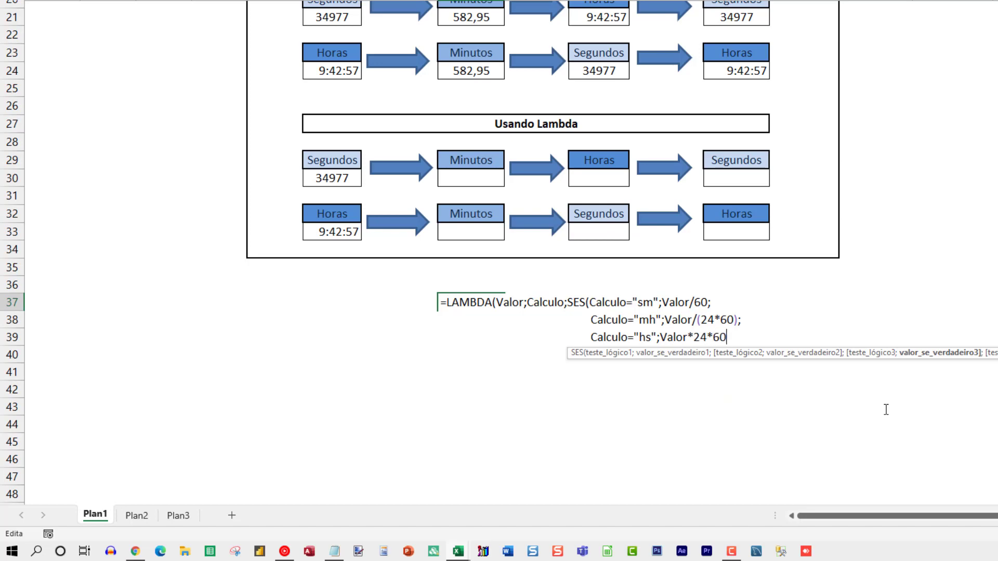
text(*60;)
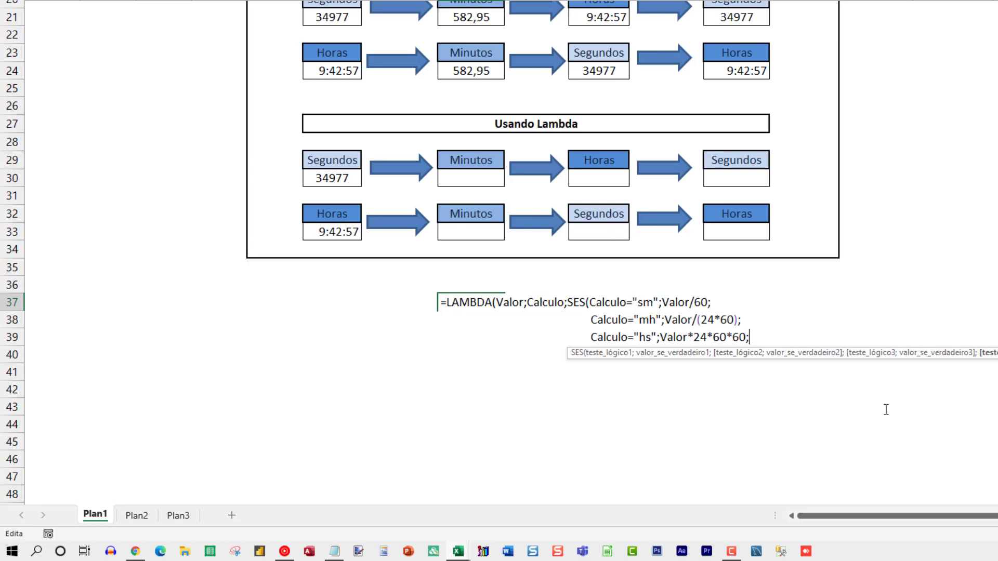
key(alt+Return)
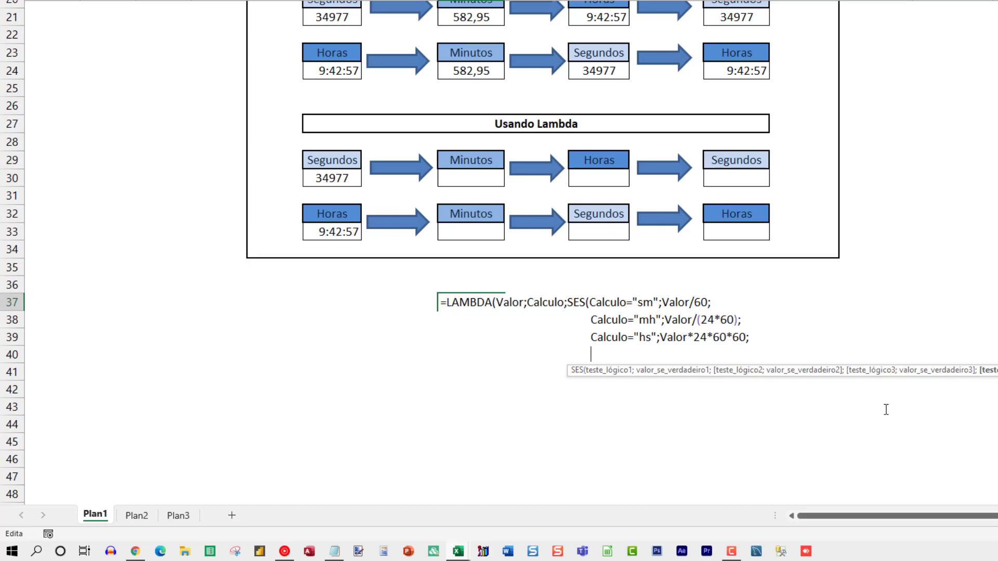
Step: Add a fourth SES condition, Calculo="hm", returning Valor*24*60, and break to a new line
text(Calculo=)
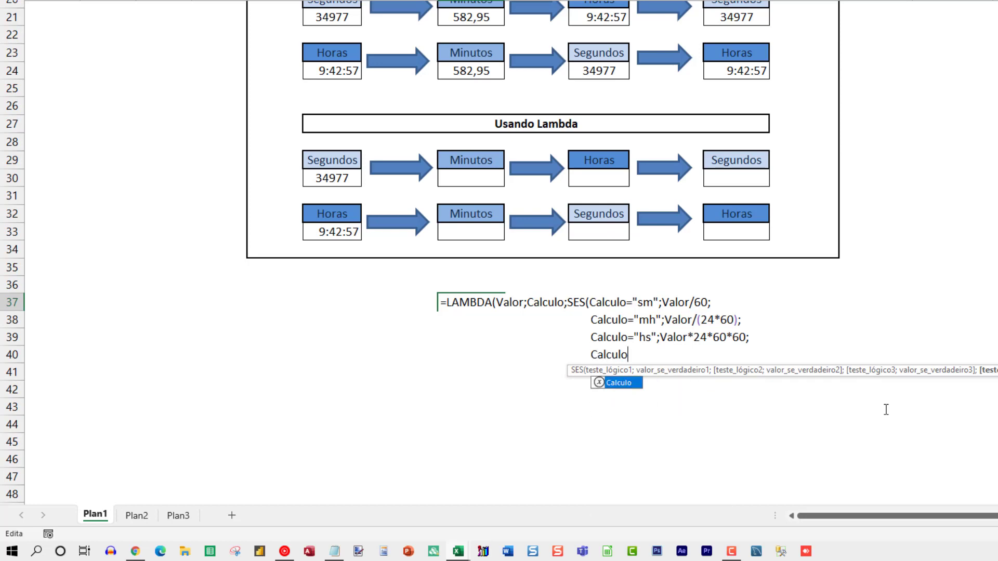
text(")
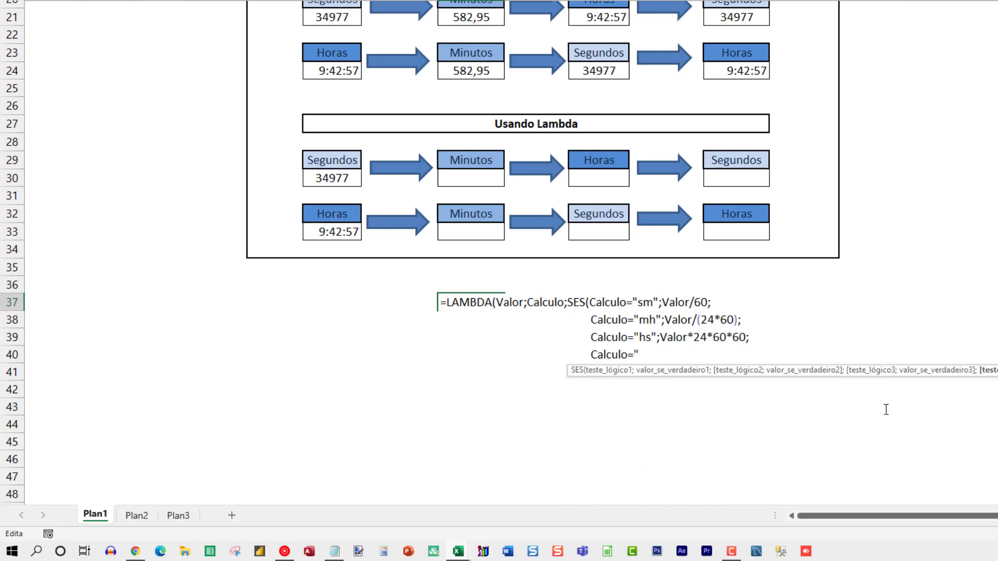
text(hm";Valor*24*60)
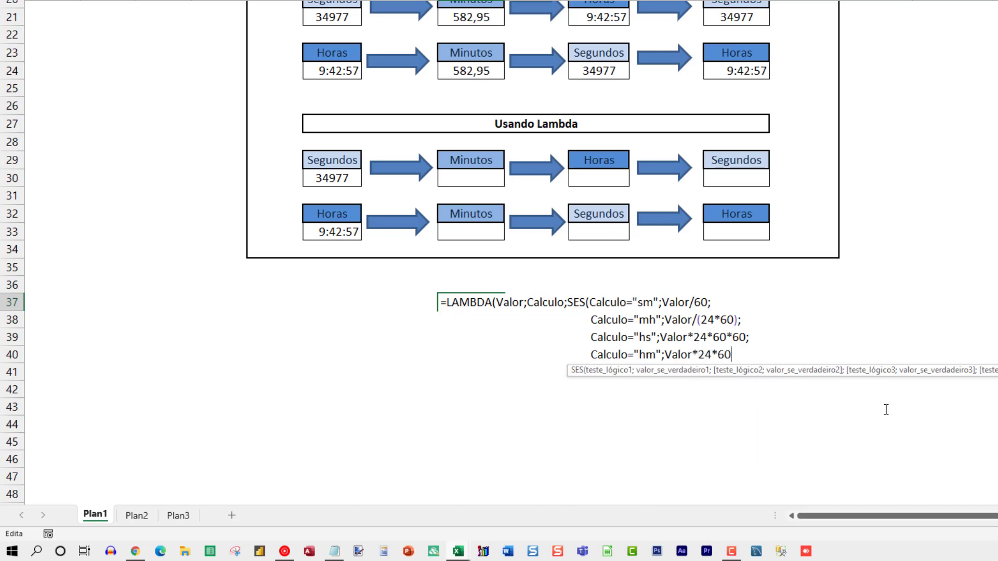
text(;)
key(alt+Return)
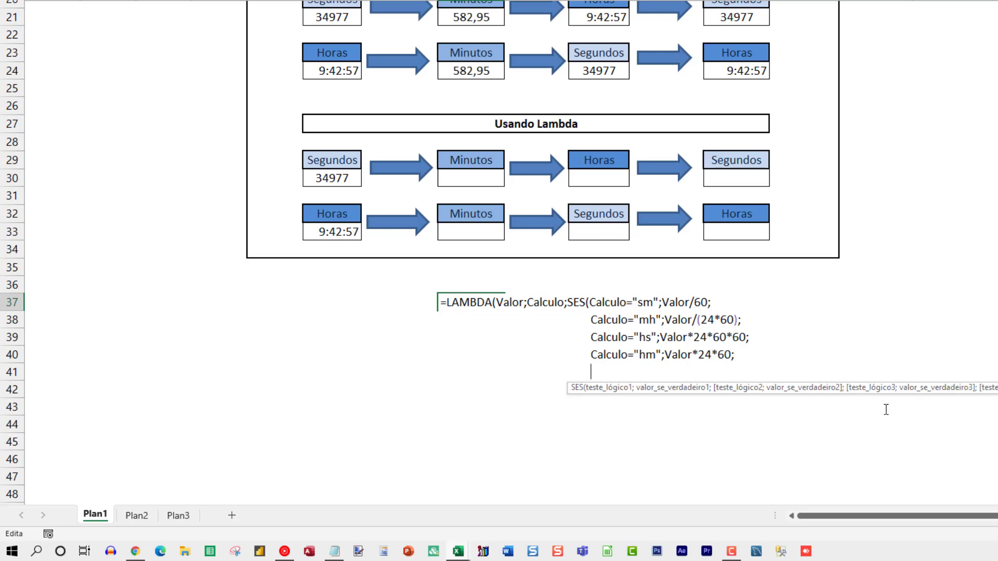
Step: Add a fifth SES condition, Calculo="ms", returning Valor*60, and break to a new line
text(Calculo="ms)
text(;)
key(BackSpace)
text(Valor*60)
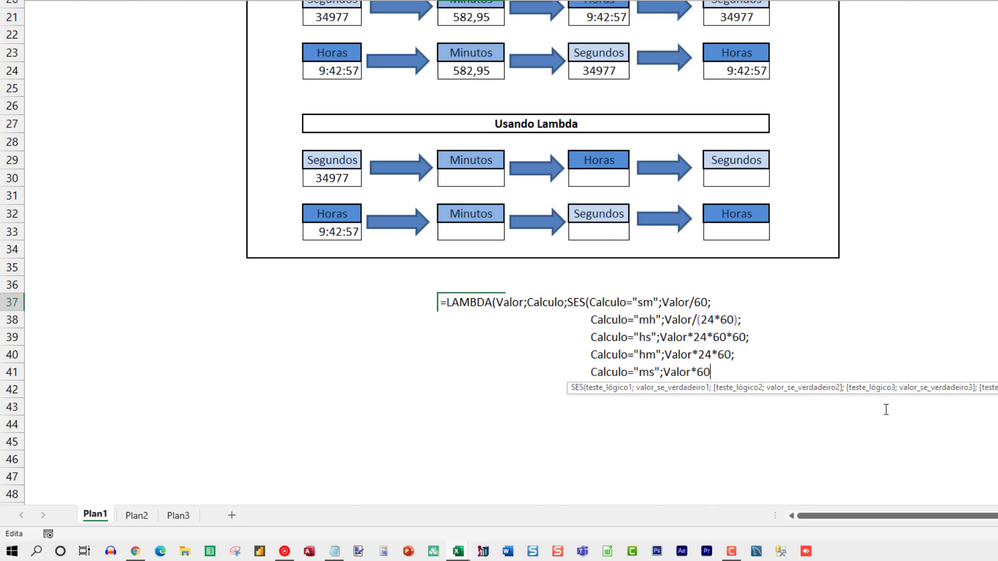
text(;)
key(alt+Return)
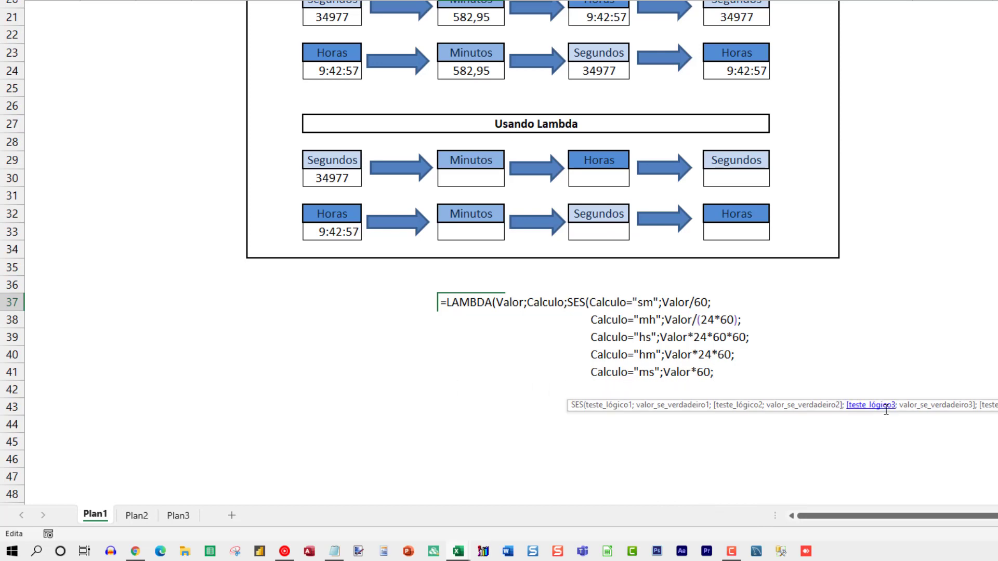
Step: Add the last SES condition, Calculo="sh", returning Valor/(24*60*60), then close both functions and enter the formula
text(Calculo)
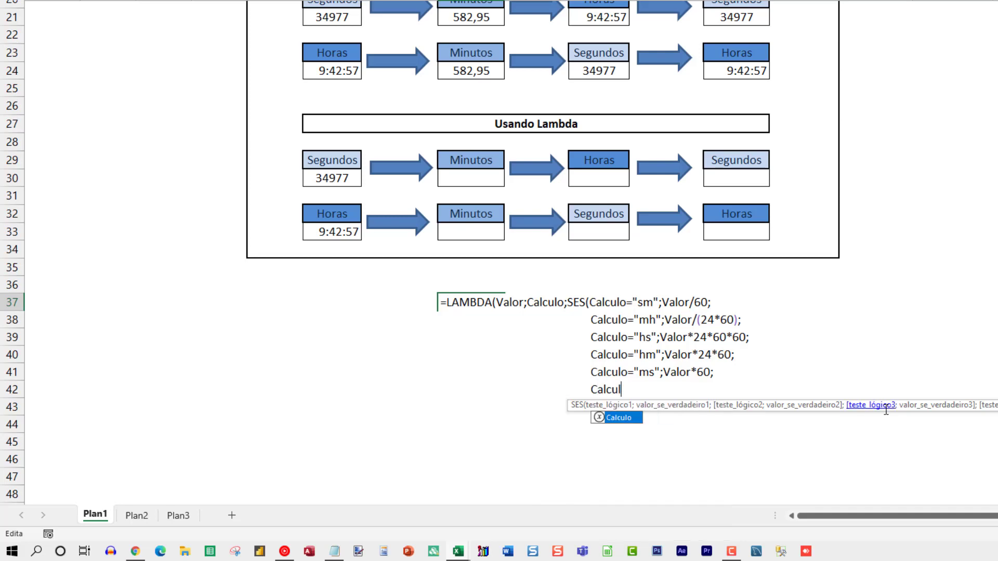
text(=")
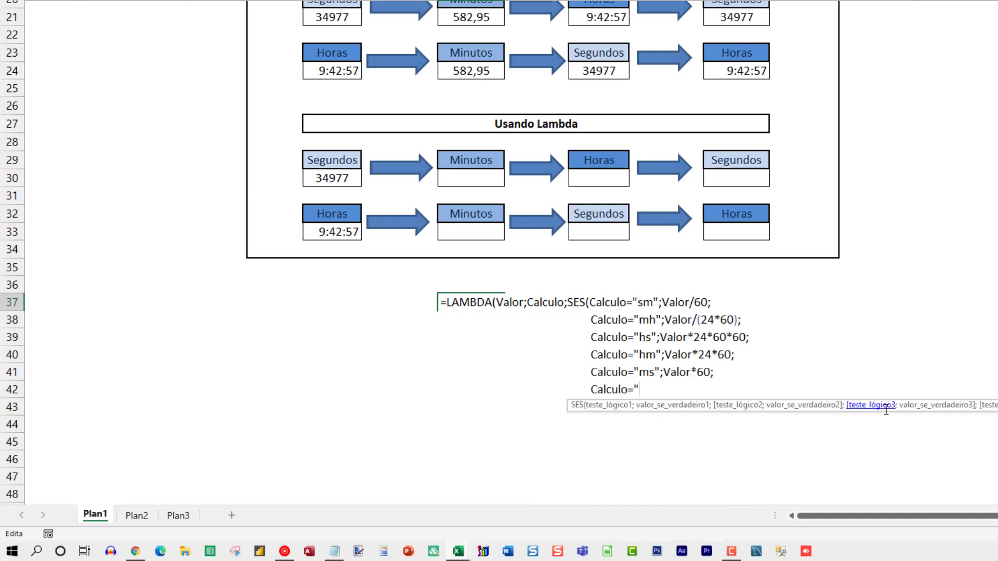
text(sh";Valor/(24*60)
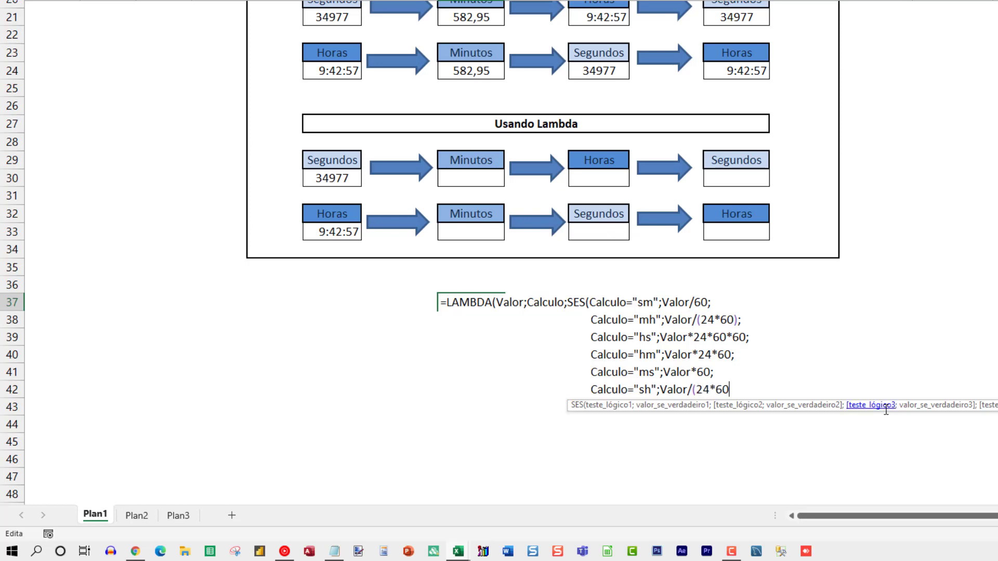
text(*60)))
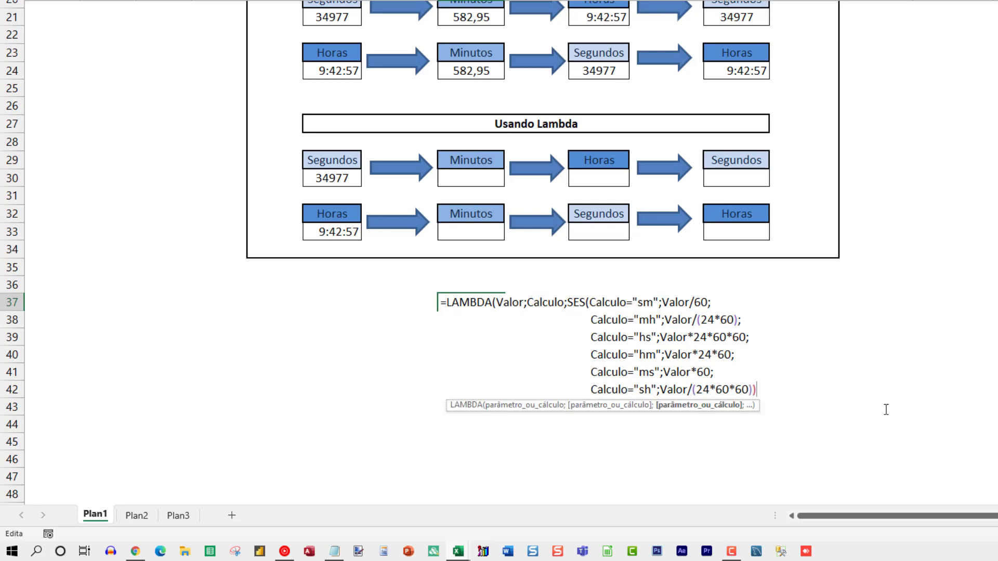
text())
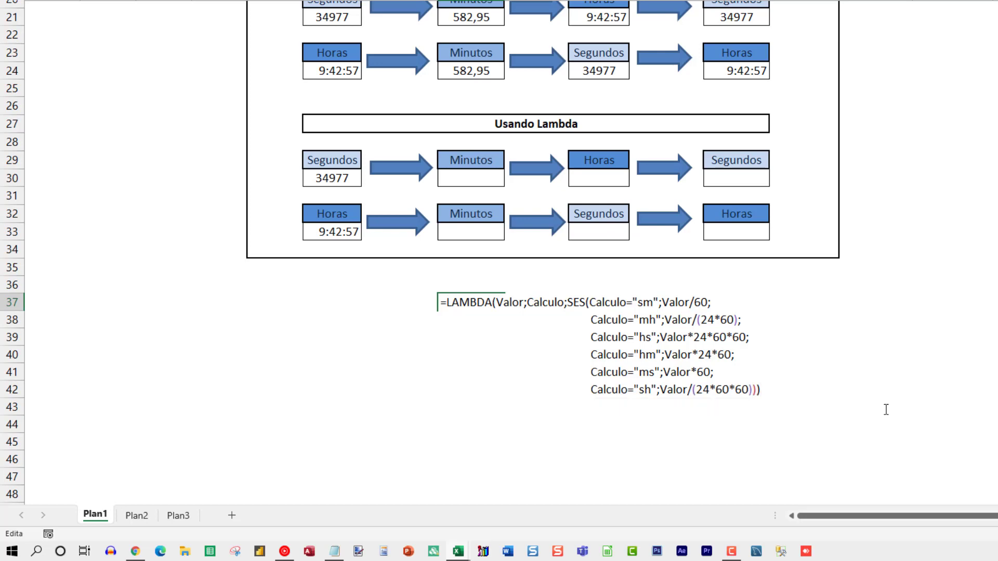
key(Return)
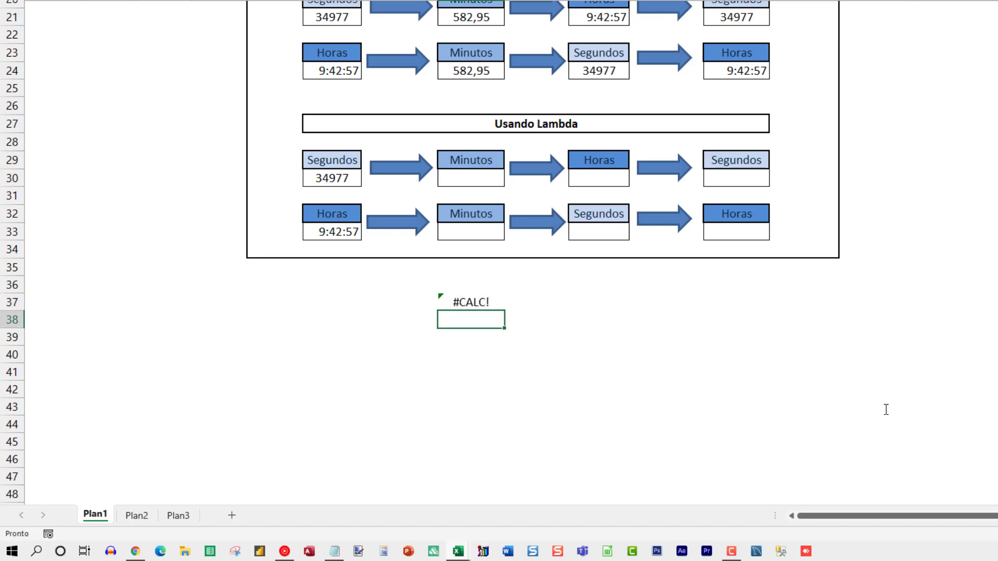
Step: Append the test call (F30;"sm") to the end of the LAMBDA formula in H37
key(Up)
key(F2)
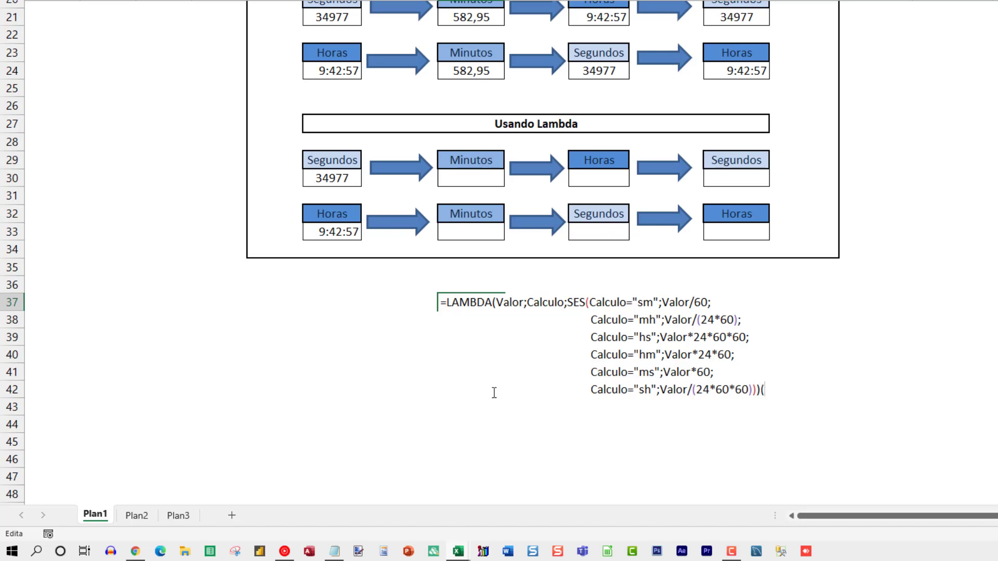
click(335, 176)
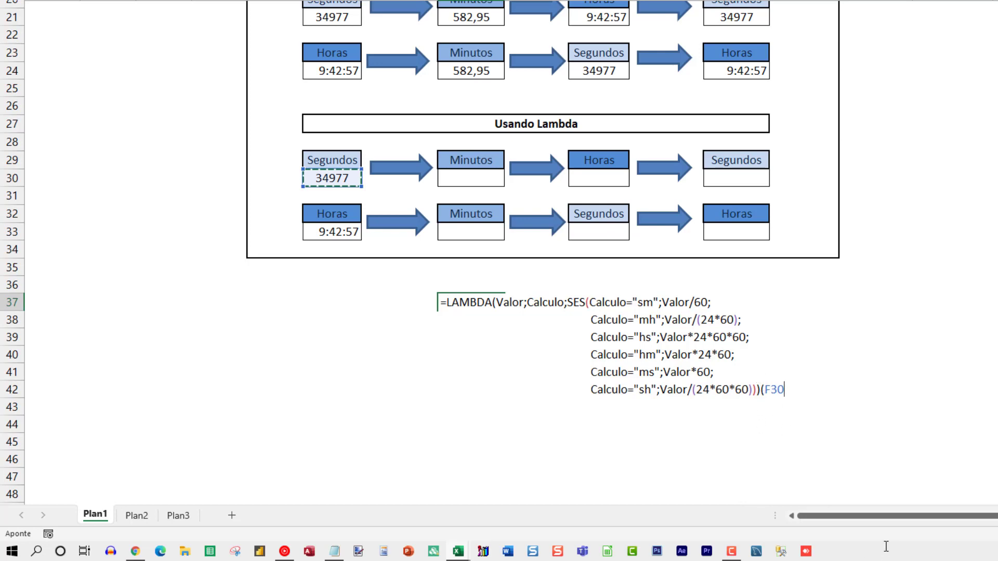
text(;"sm)
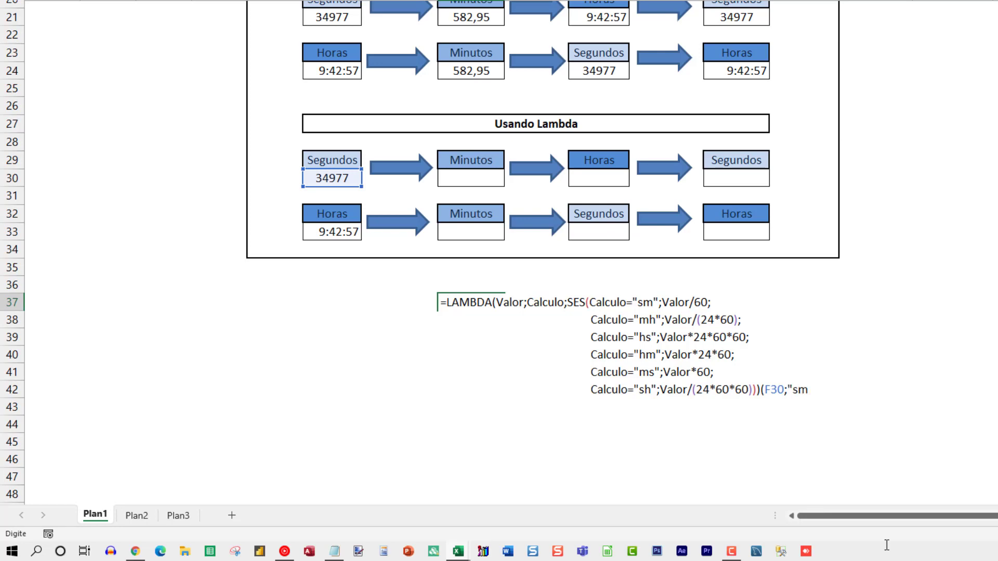
text("))
key(Return)
key(Up)
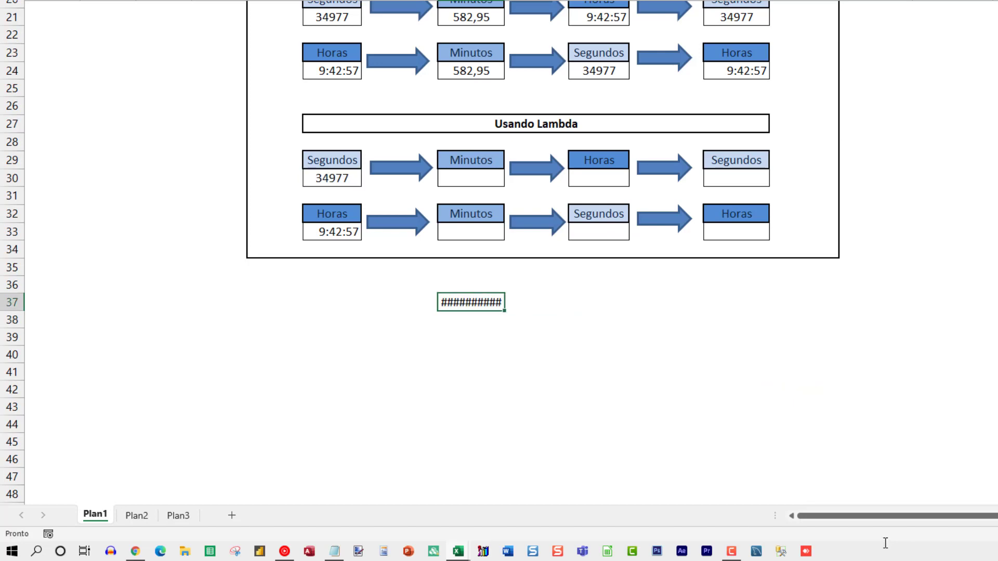
Step: Autofit column H and copy the format of the Minutos value in H24 onto H37
double_click(505, 1)
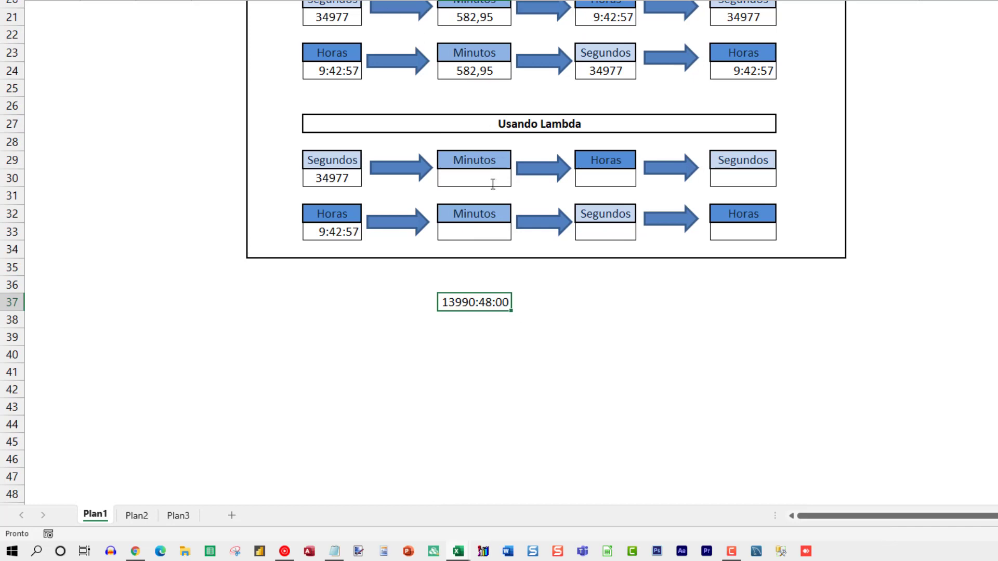
click(477, 74)
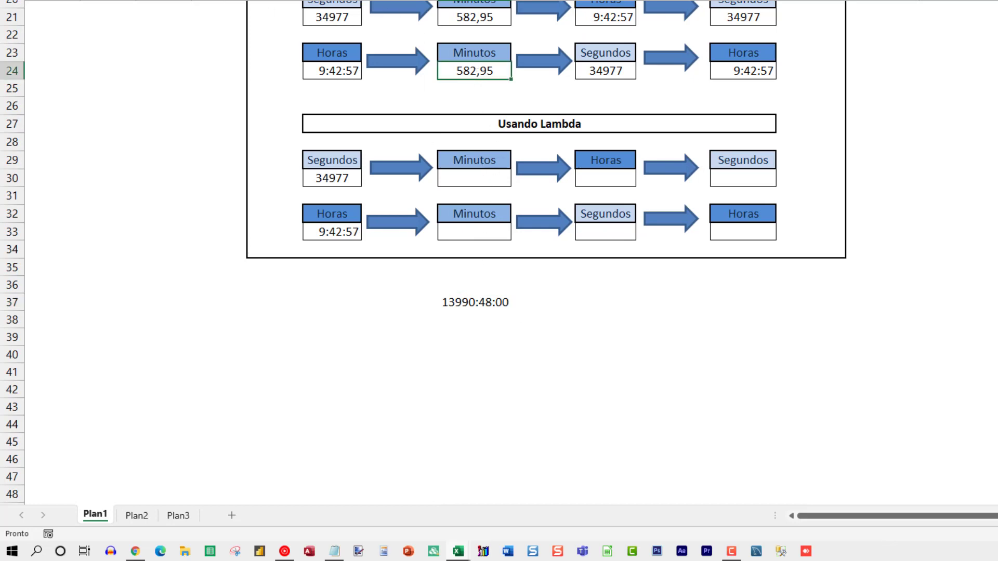
click(47, 0)
click(472, 300)
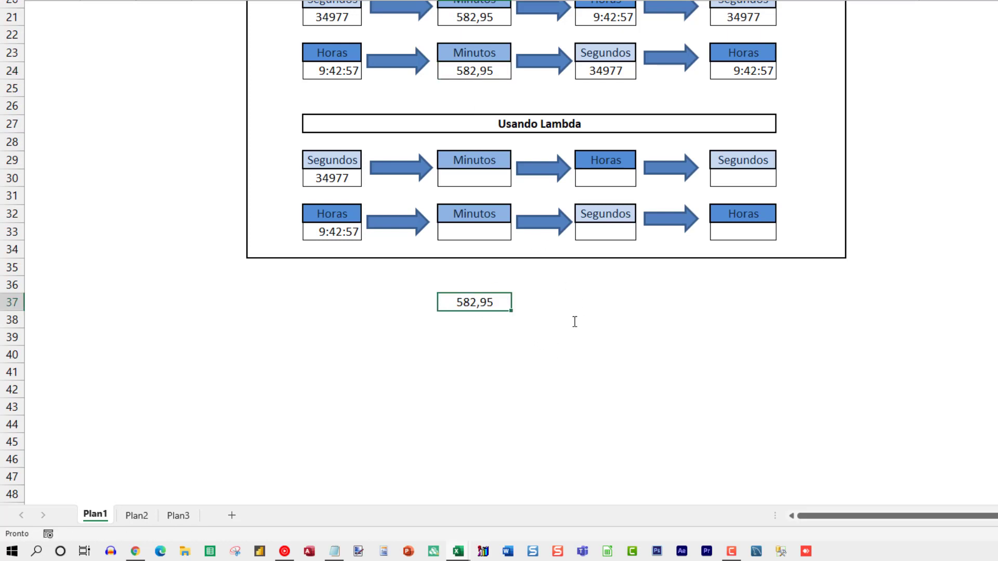
key(F2)
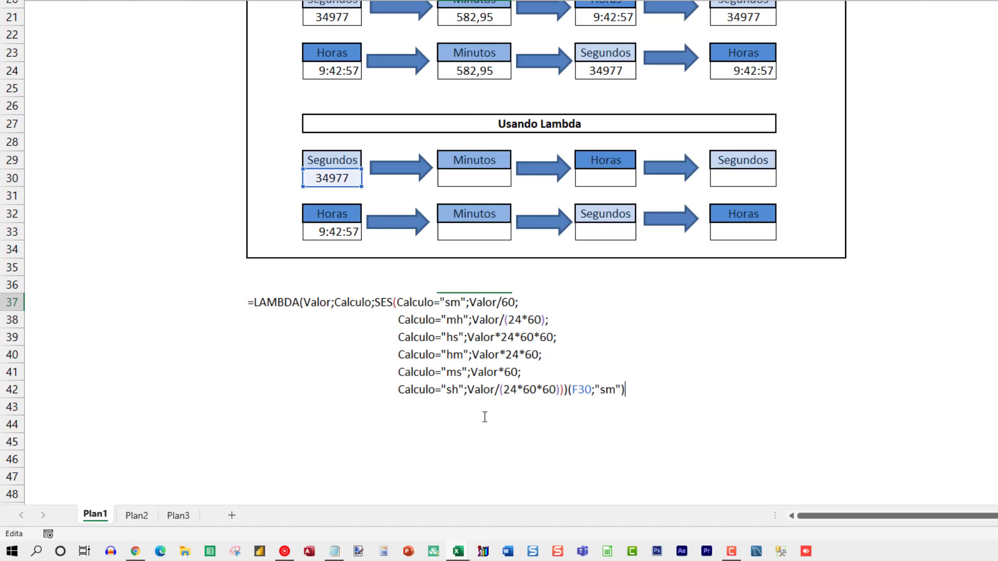
key(ctrl+Return)
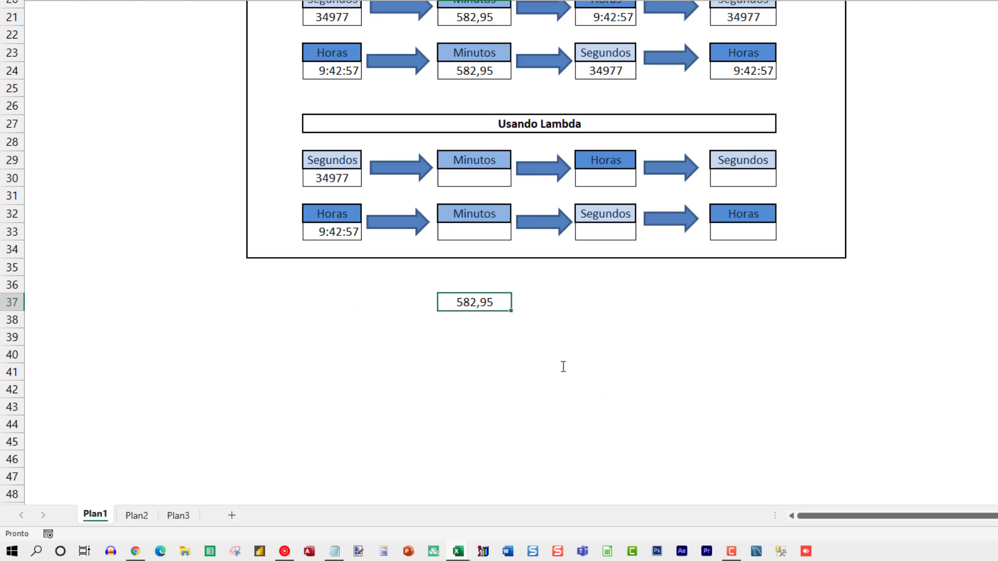
key(F2)
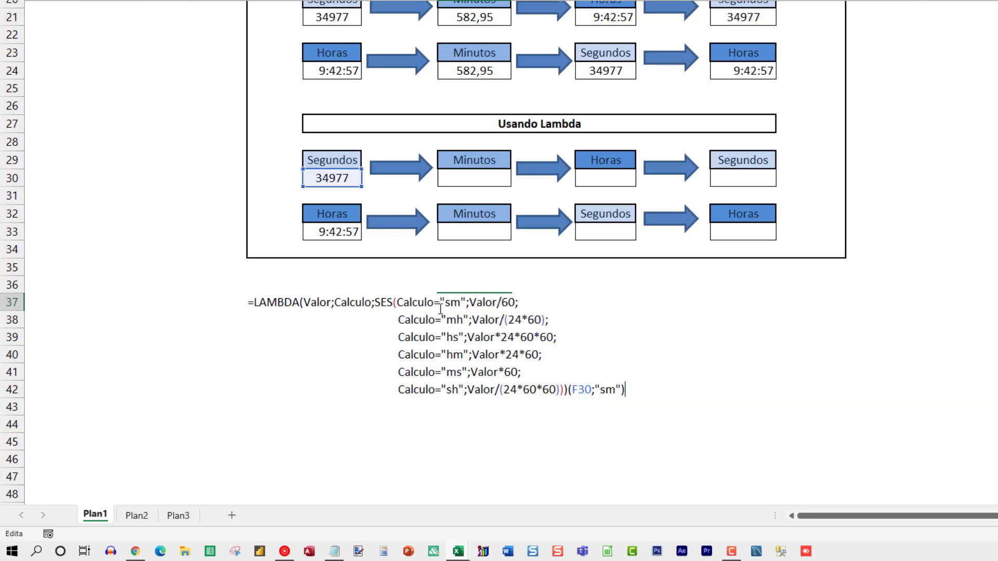
key(Escape)
click(510, 340)
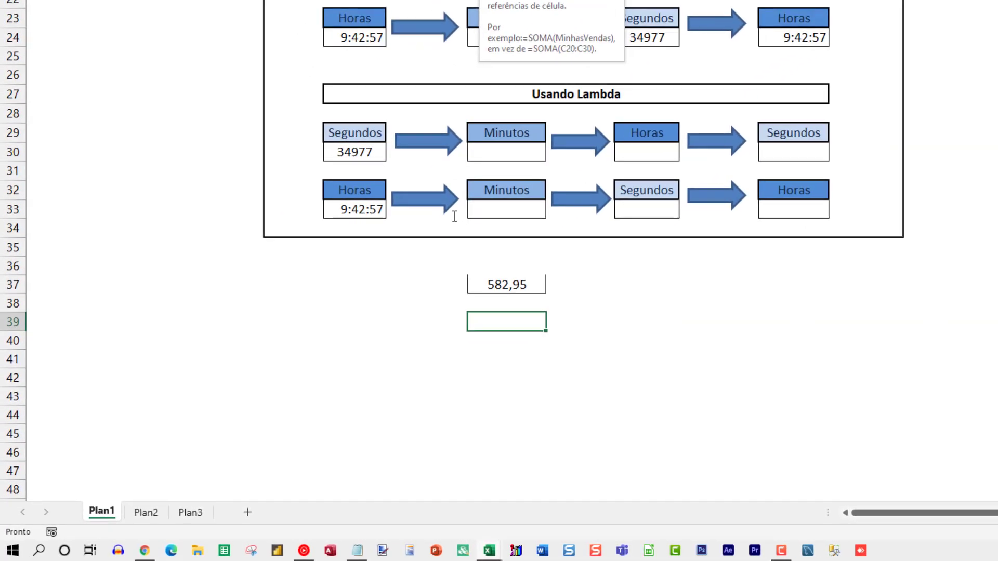
Step: Copy the LAMBDA formula text in H37 up to its closing parenthesis, leaving out the (F30;"sm") test call
double_click(508, 284)
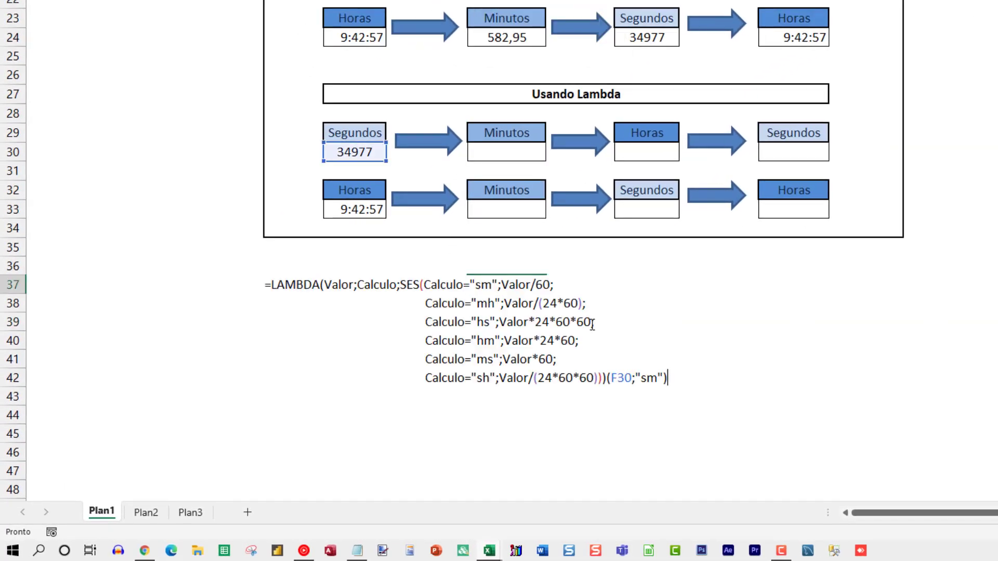
click(611, 380)
drag(606, 377, 192, 160)
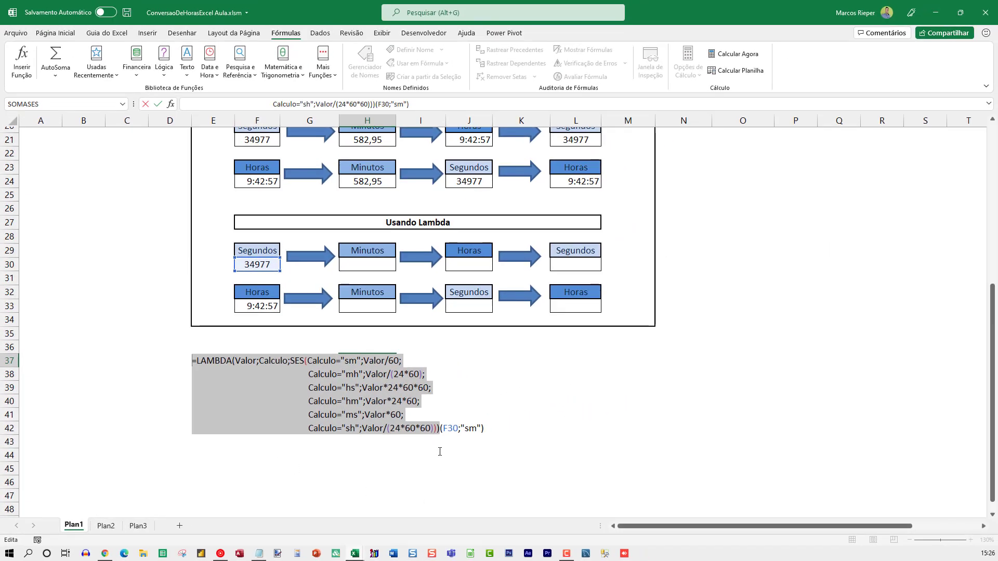
key(ctrl+Return)
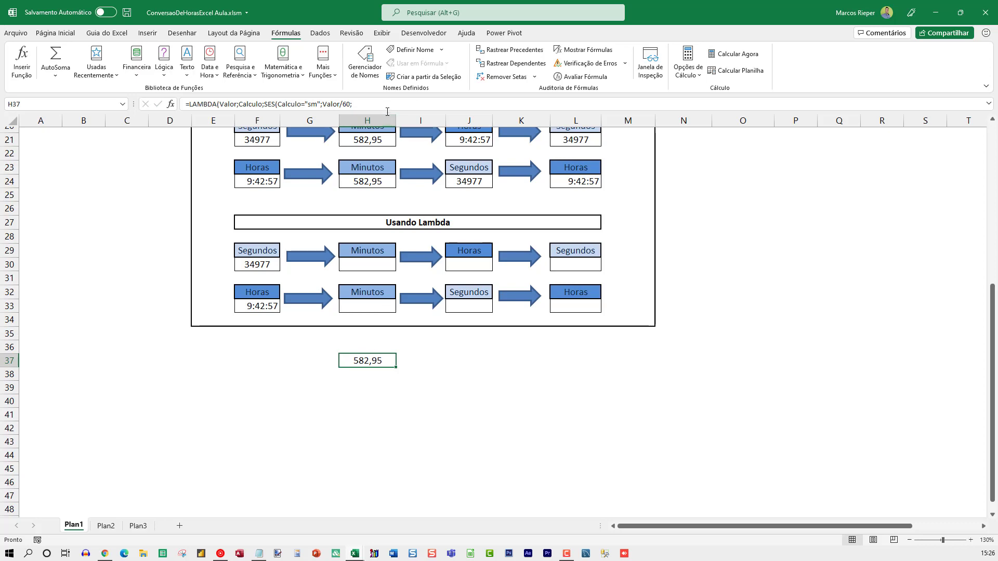
Step: Define the workbook-scope name ConverterHora with the copied LAMBDA formula as its reference, and close the name manager
click(376, 83)
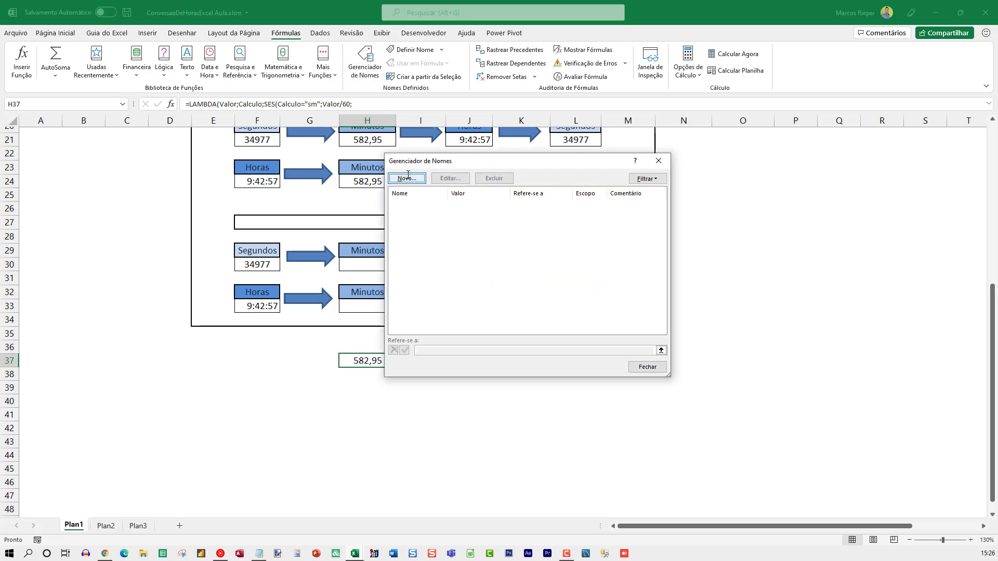
click(407, 177)
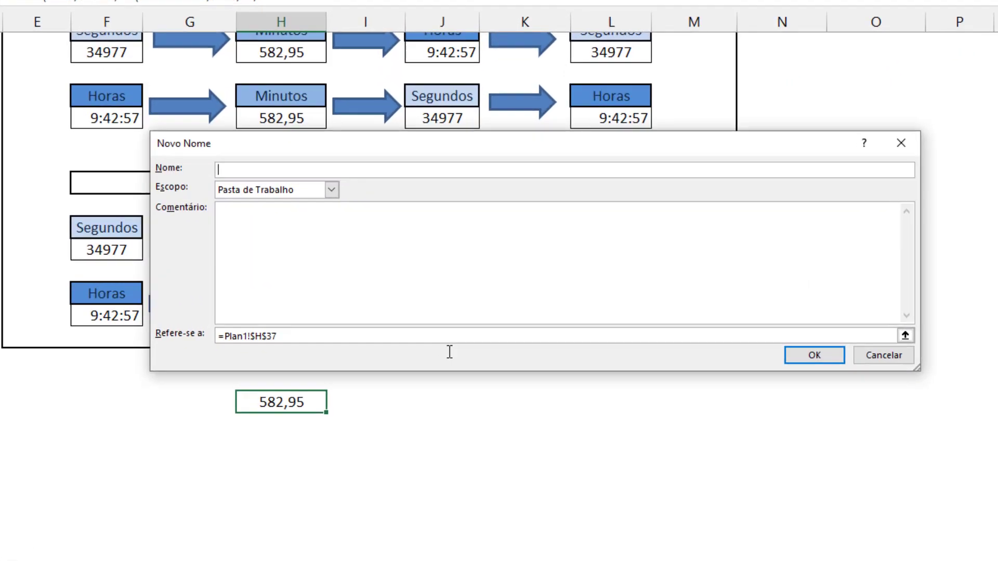
text(ConverterHora)
click(411, 335)
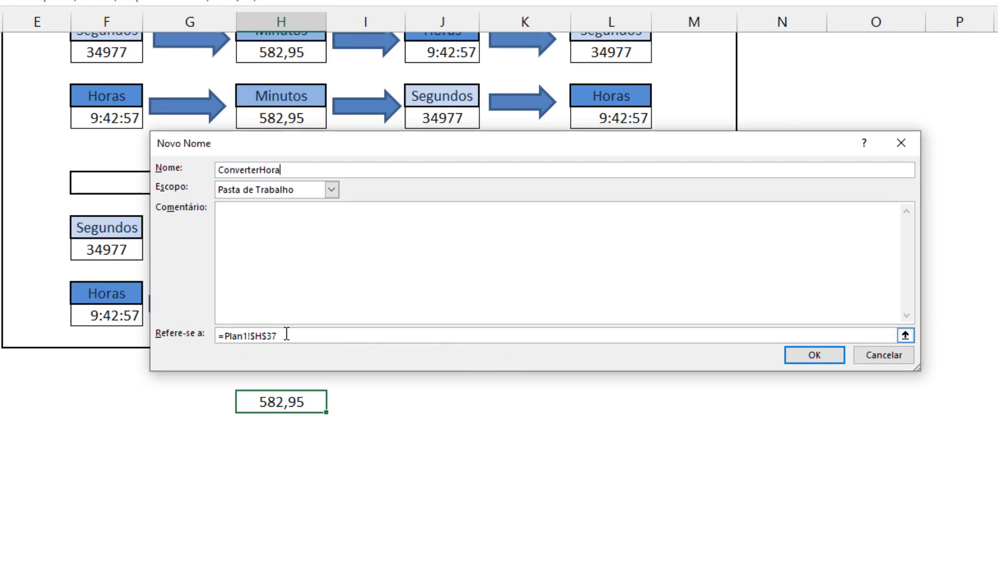
drag(286, 336, 217, 326)
key(ctrl+v)
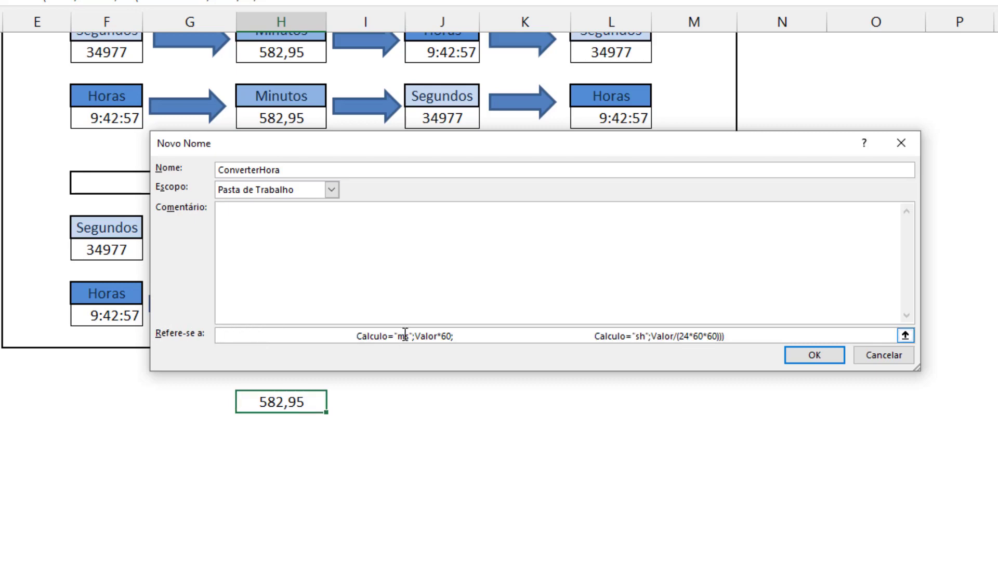
key(Home)
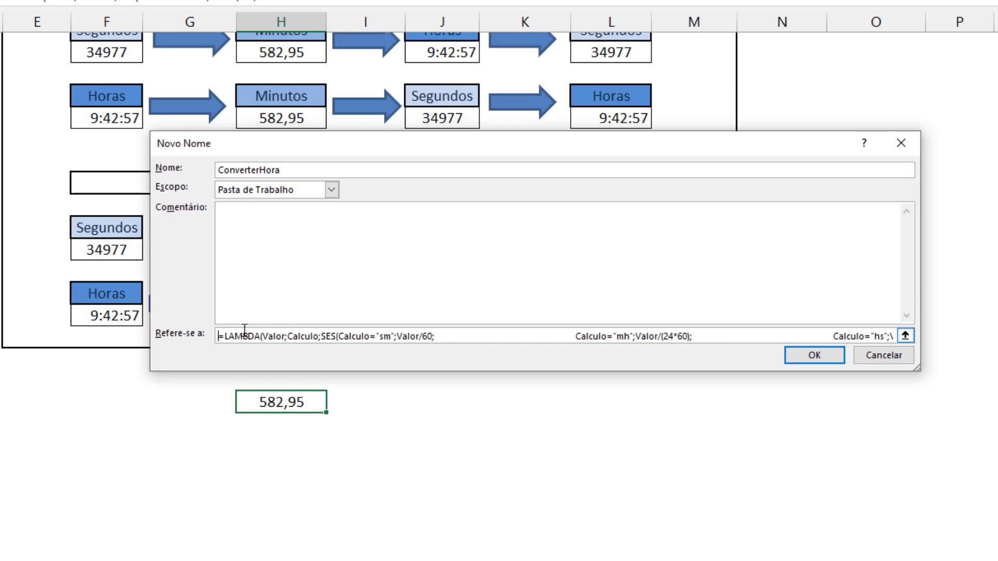
key(End)
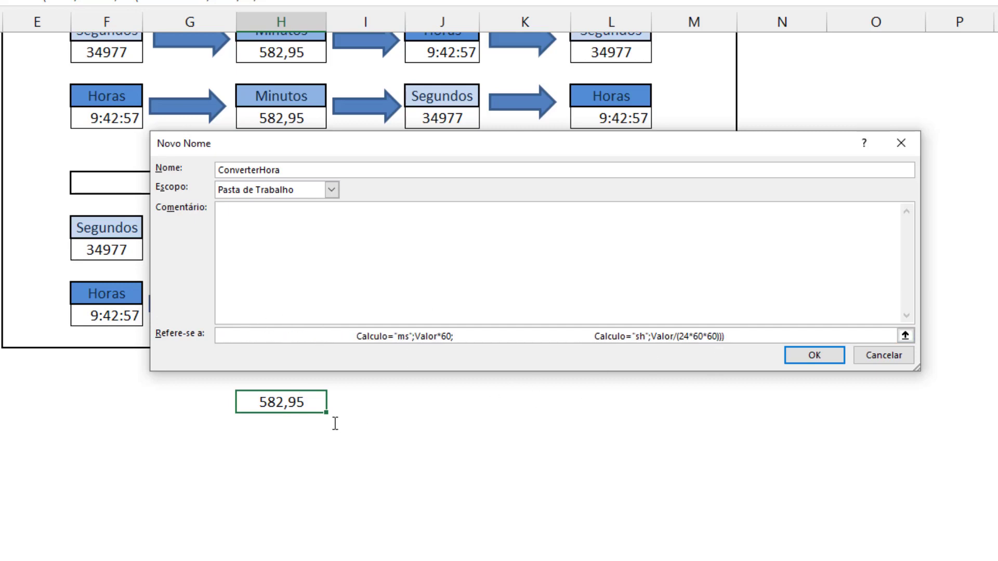
click(815, 354)
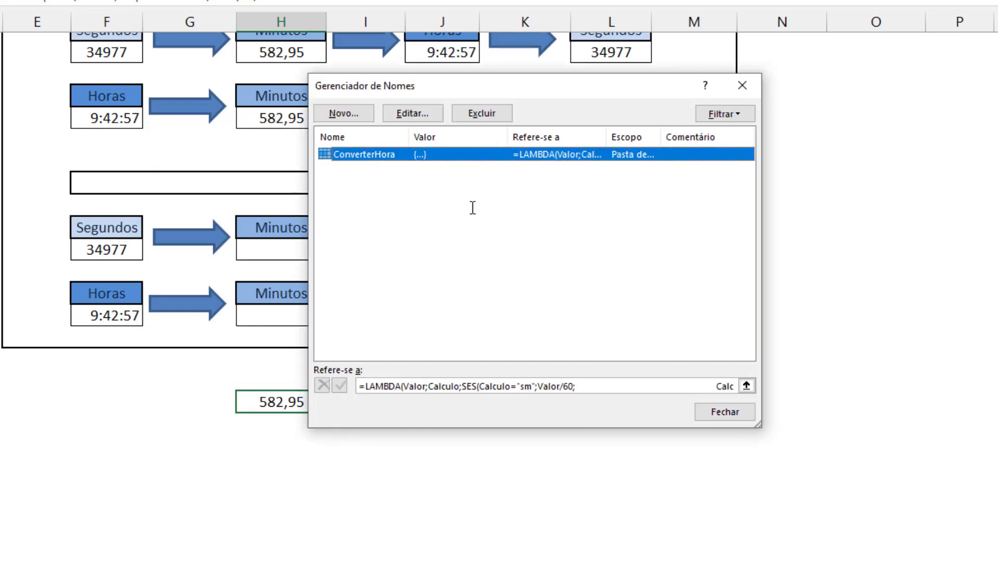
click(729, 415)
Step: Enter =ConverterHora(F30;"sm") in the Minutos cell H30 of the Lambda section and review the formula
click(286, 114)
key(F2)
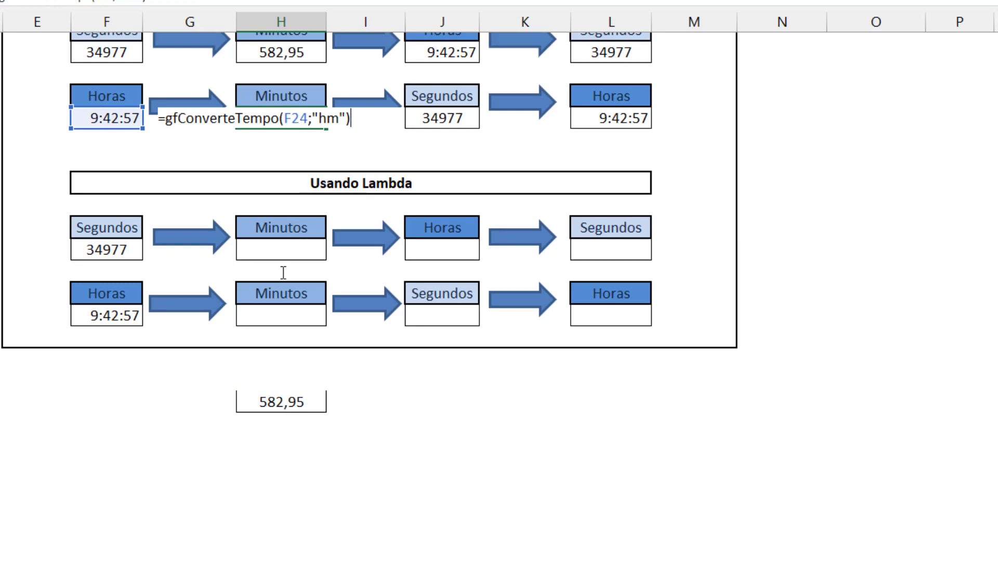
key(Escape)
click(279, 250)
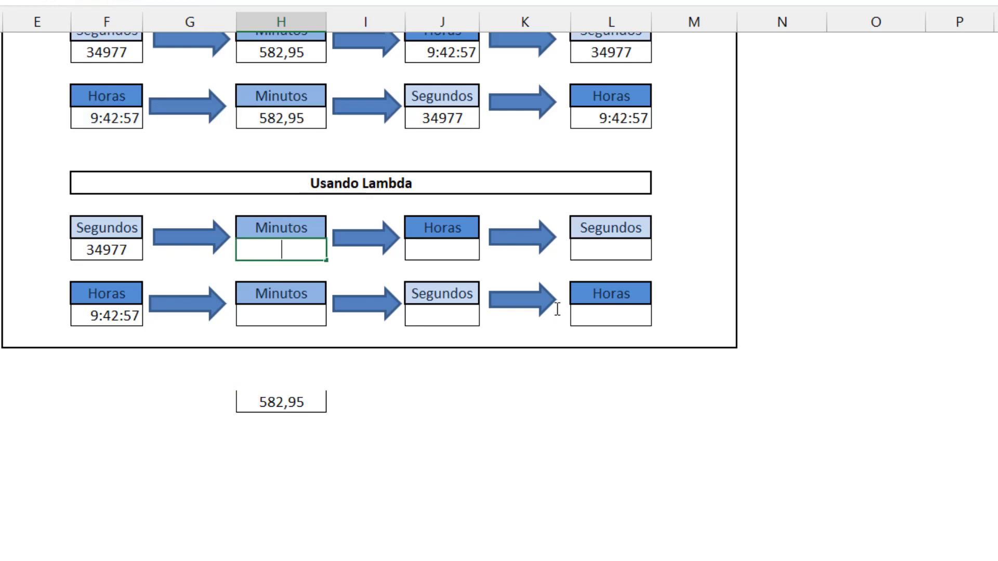
text(=conver)
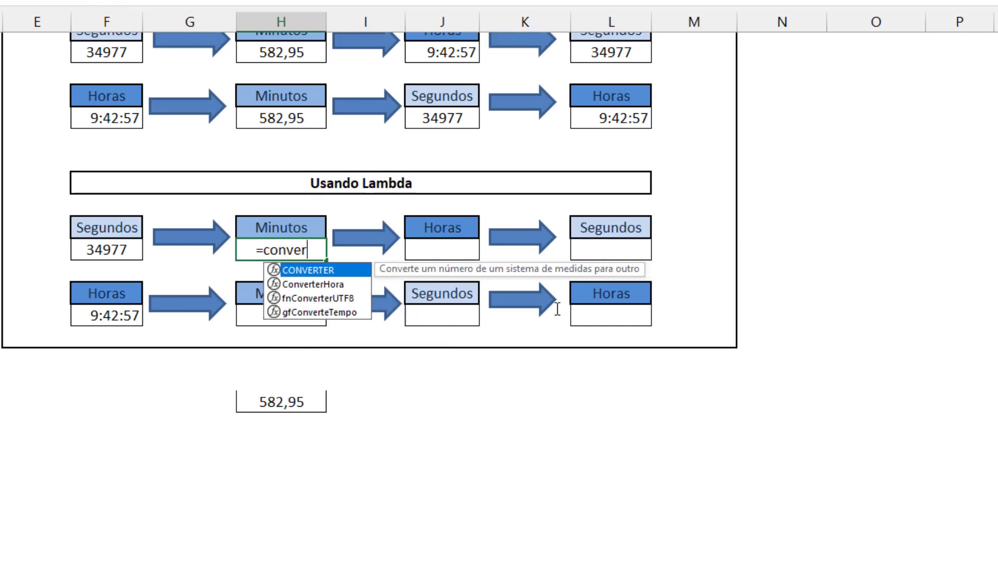
key(Down)
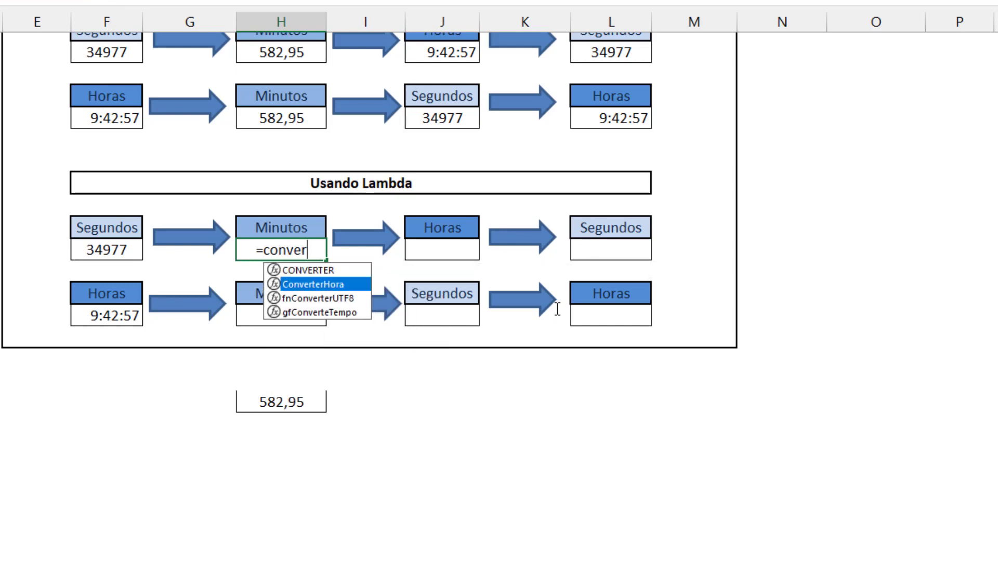
key(Tab)
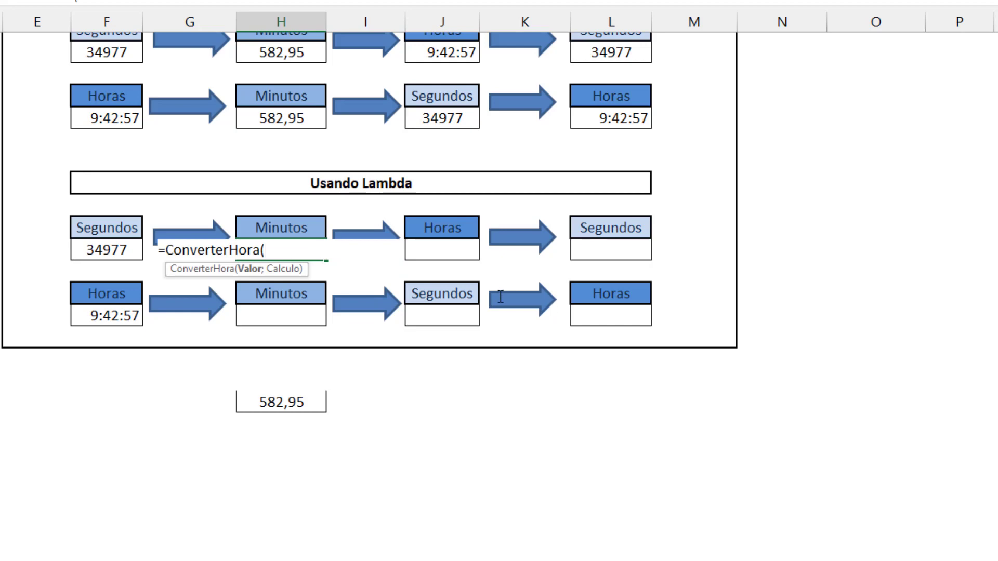
click(93, 250)
text(;")
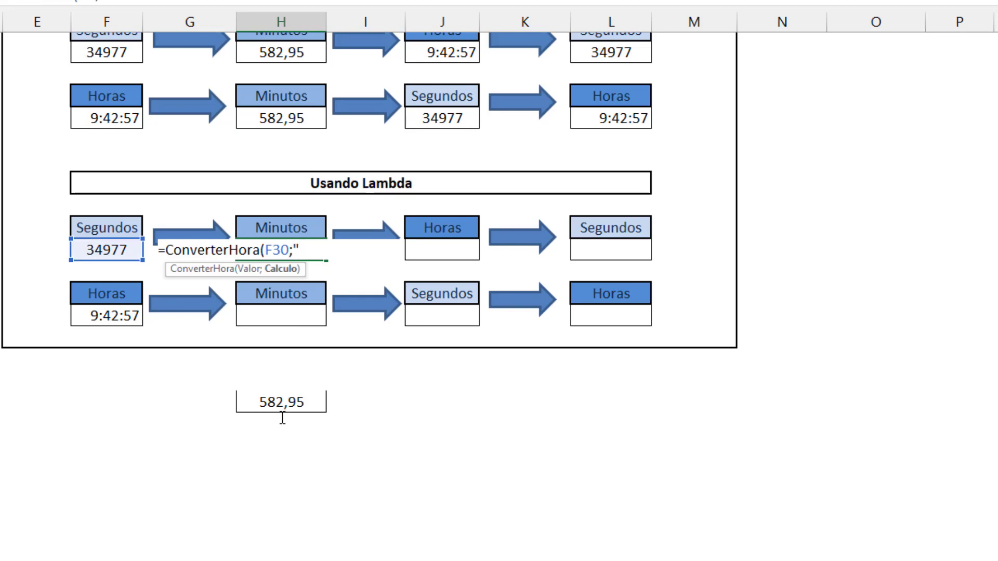
text(sm"))
key(Return)
key(Up)
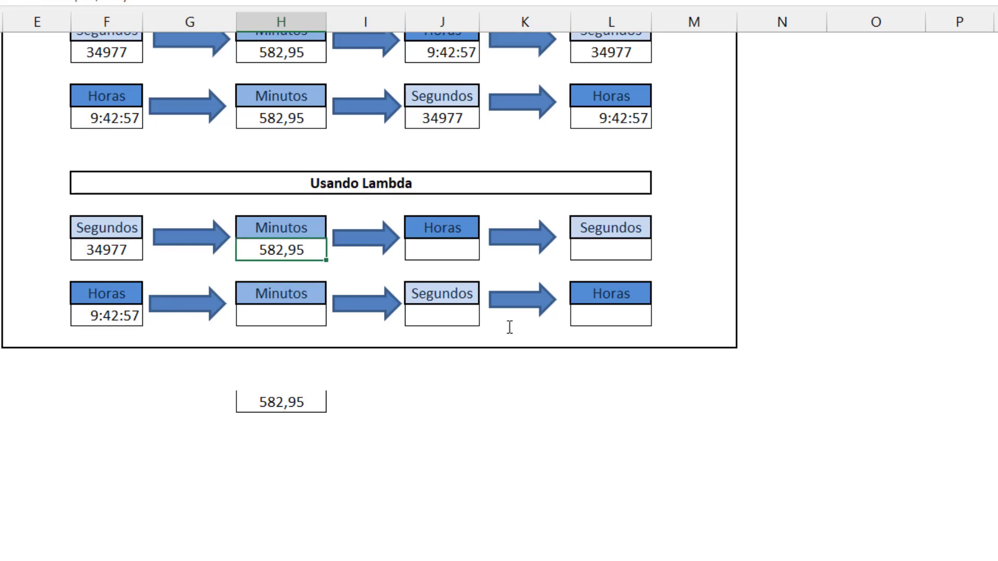
key(F2)
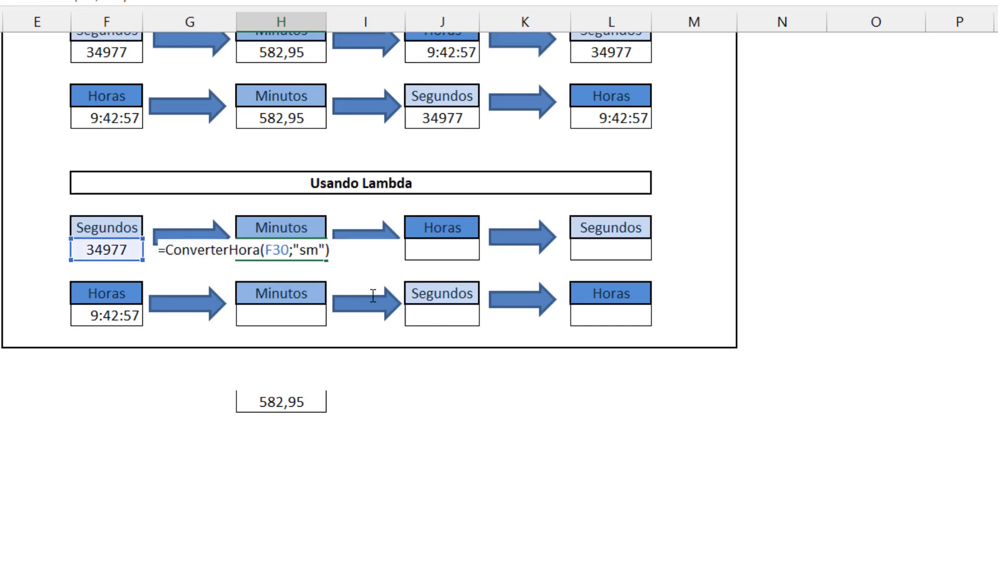
key(Escape)
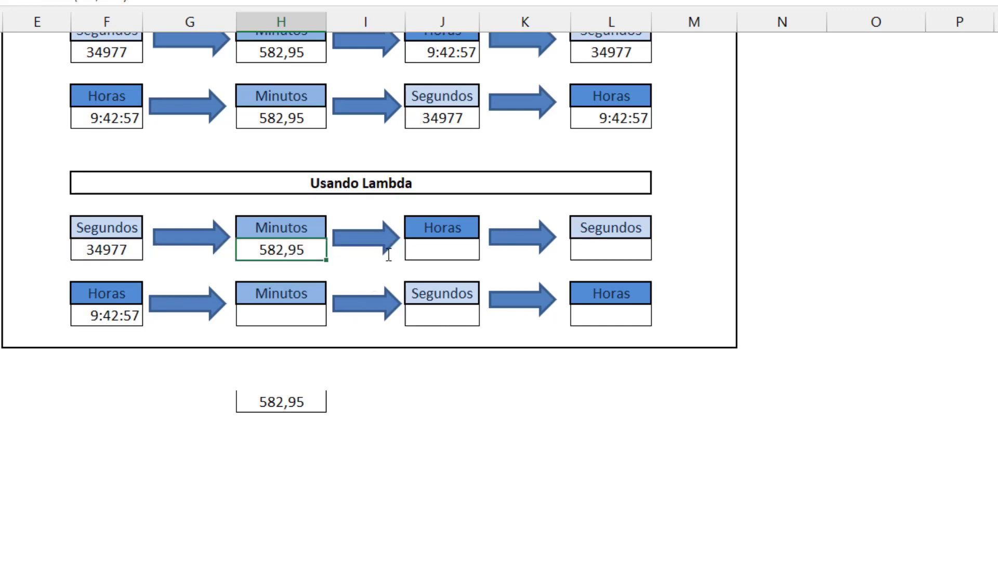
Step: Enter =ConverterHora(H30;"mh") in the Horas cell J30 of the Lambda section
click(443, 248)
text(=con)
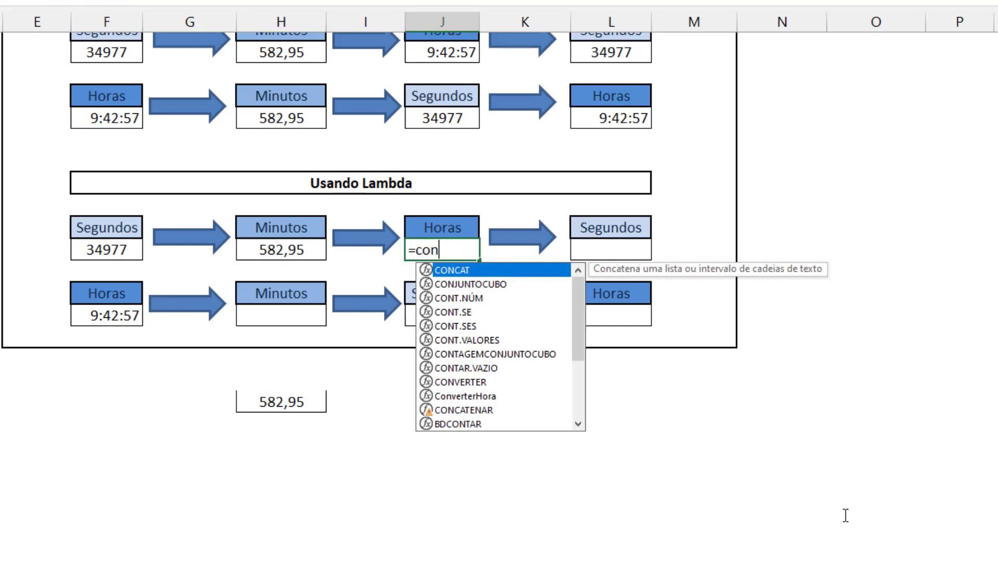
text(verterhora)
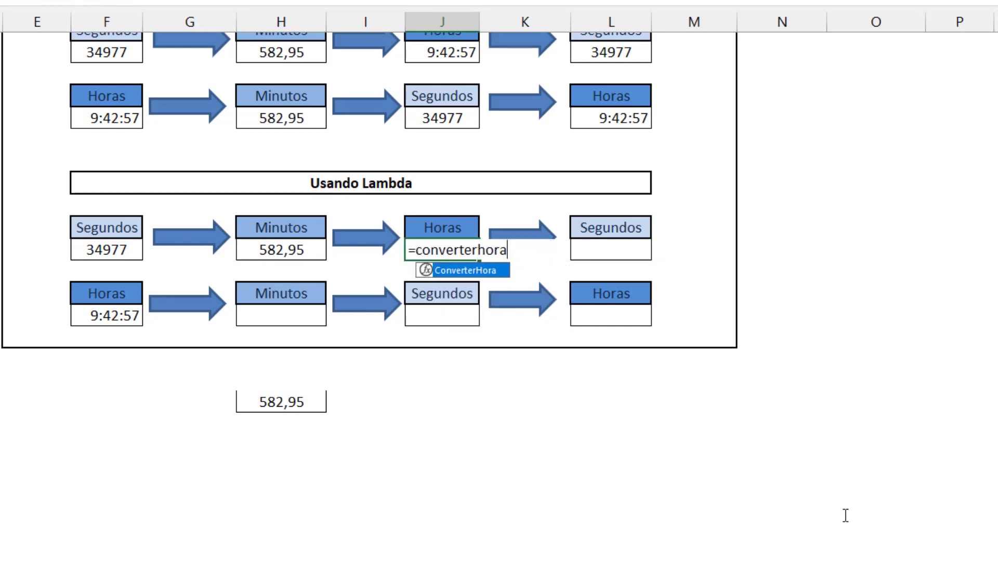
text(()
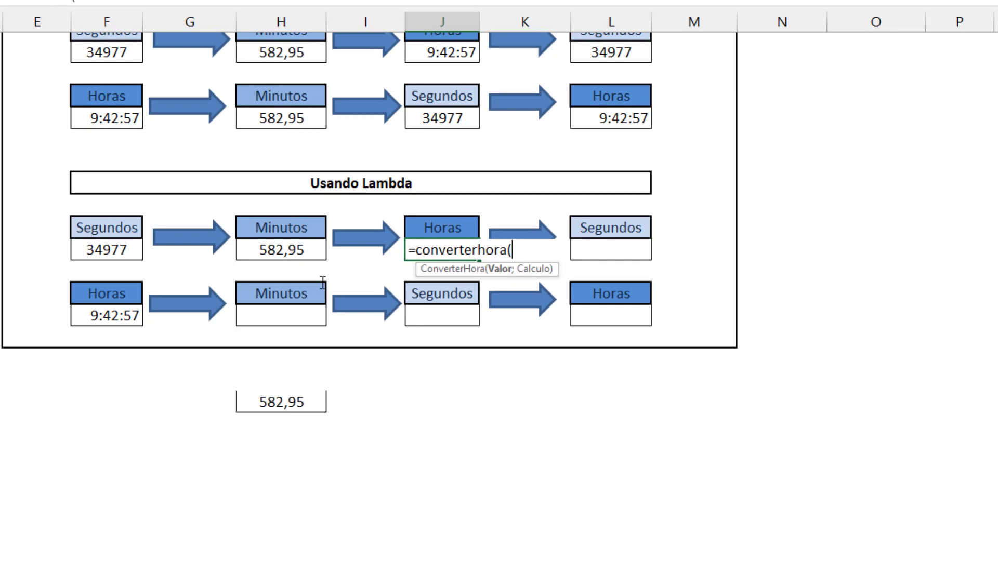
click(294, 253)
text(;)
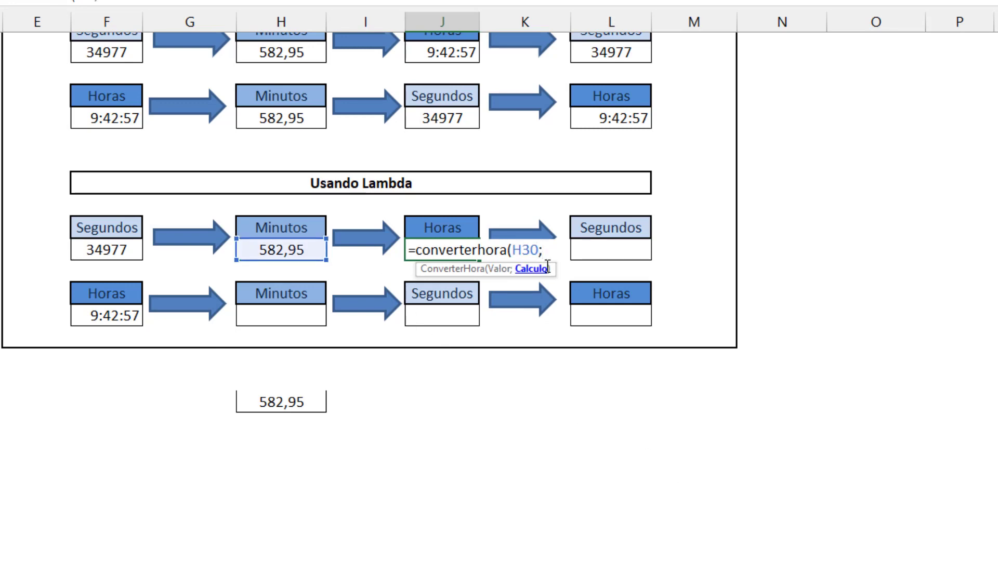
text("mh")
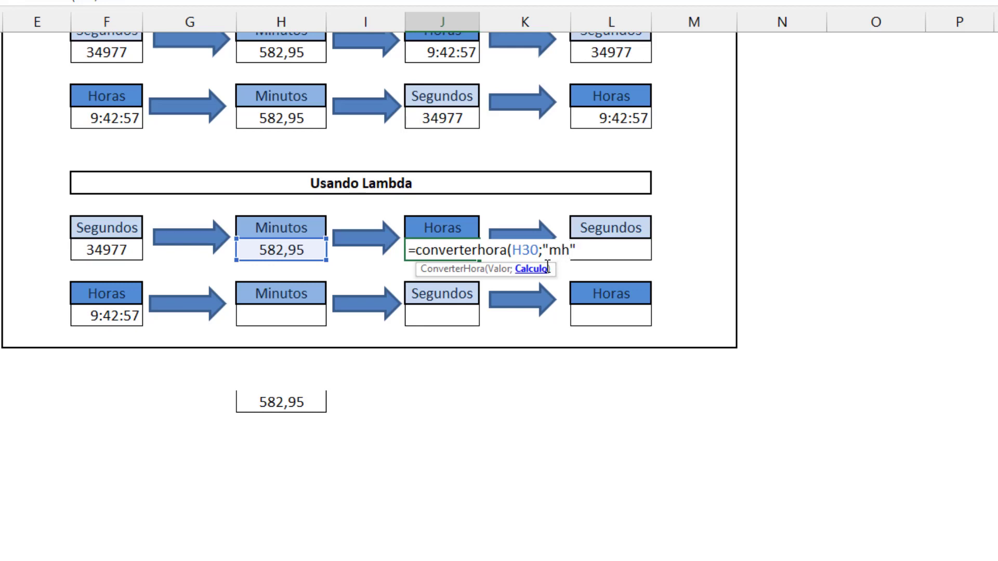
text())
key(Return)
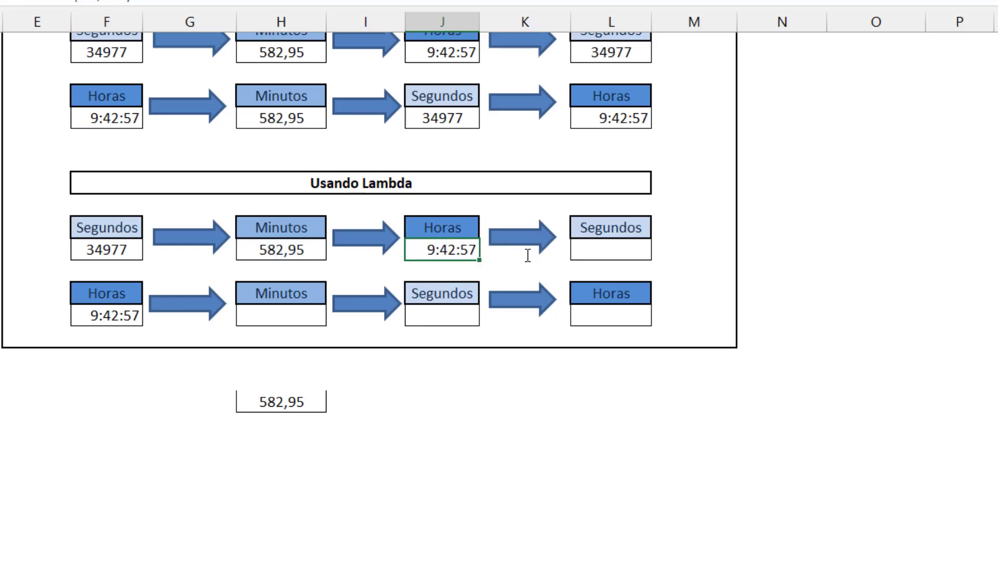
Step: Copy the formula text of J30 unchanged into the Segundos cell L30
scroll(521, 216, up, 3)
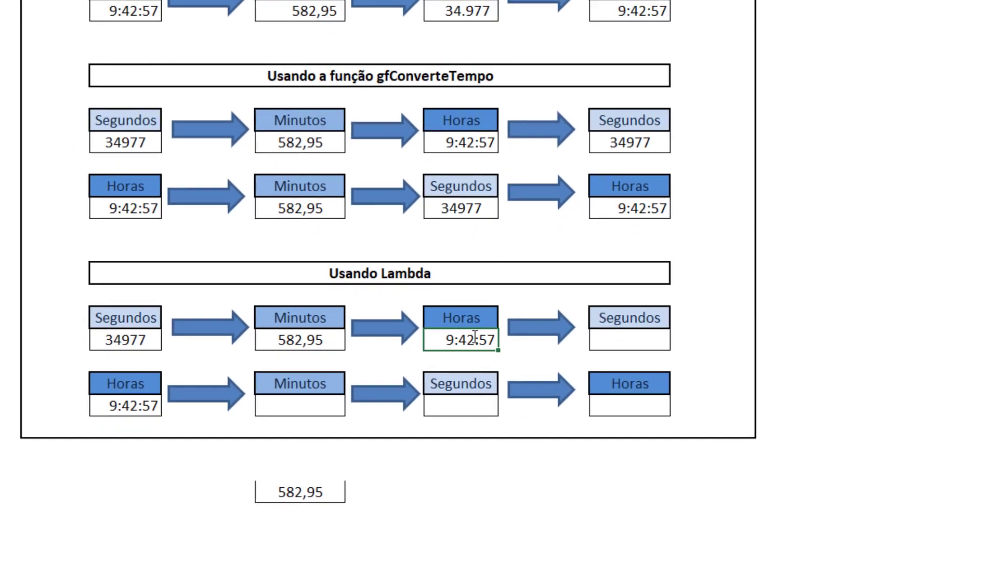
double_click(455, 400)
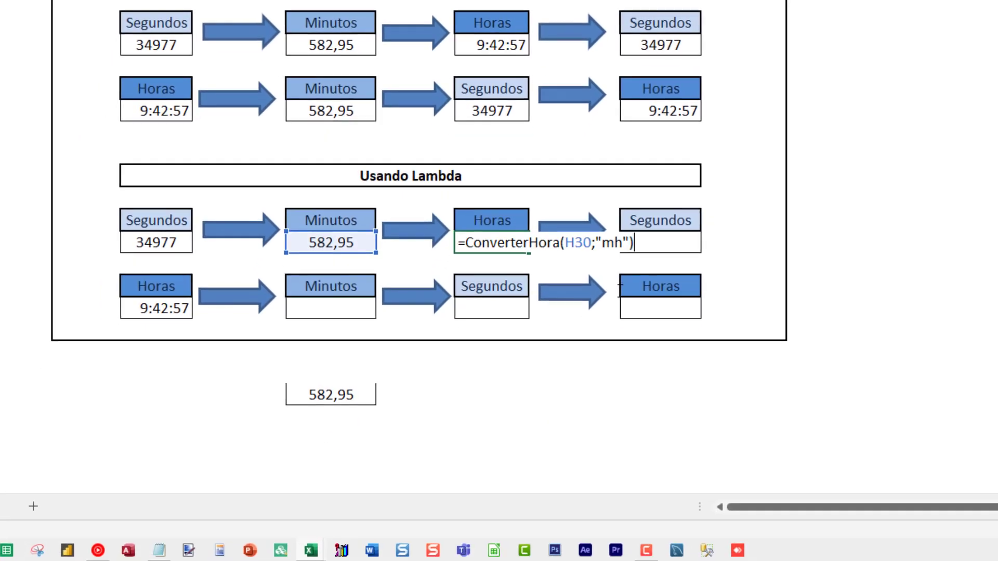
key(shift+Home)
key(ctrl+c)
key(Escape)
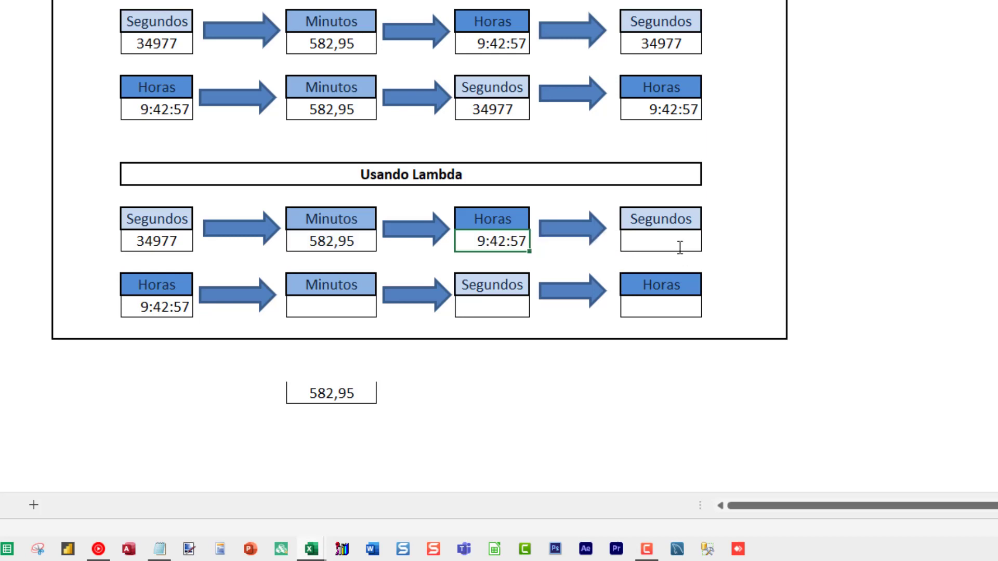
click(680, 247)
key(F2)
key(ctrl+v)
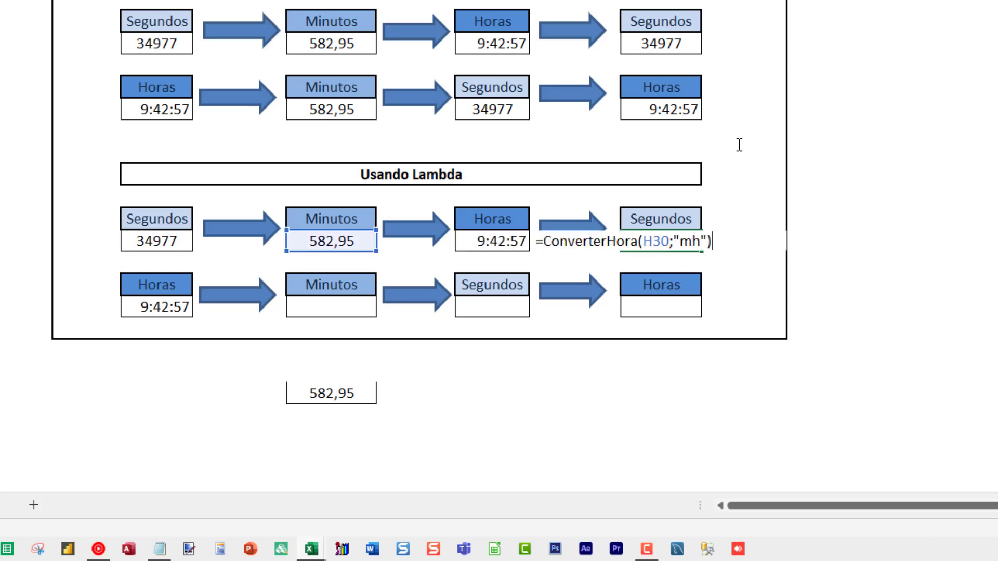
key(ctrl+Return)
Step: Change the L30 formula to =ConverterHora(J30;"hs") so it converts the Horas value to seconds
key(F2)
click(691, 244)
key(Delete)
key(Delete)
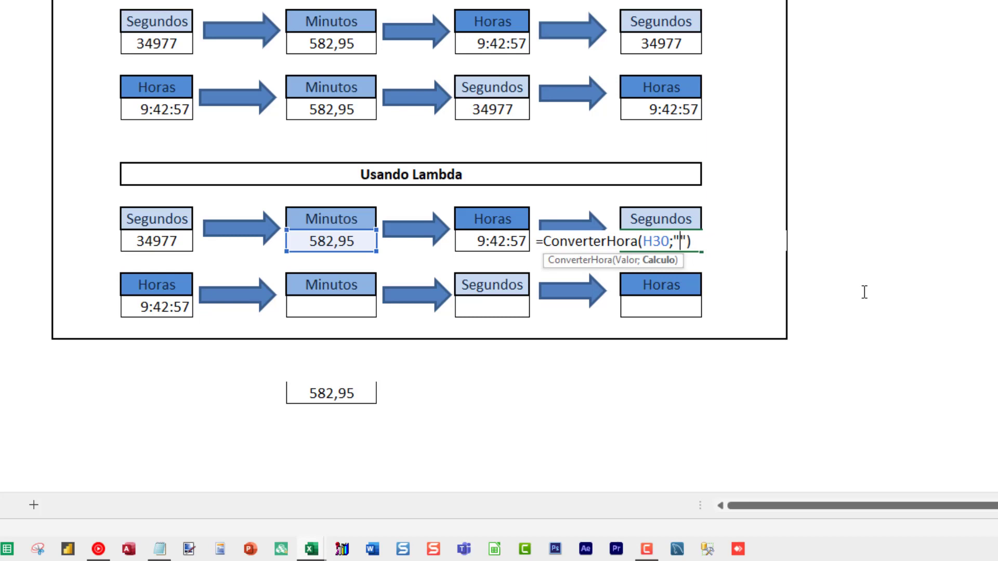
text(hs)
double_click(656, 242)
click(481, 242)
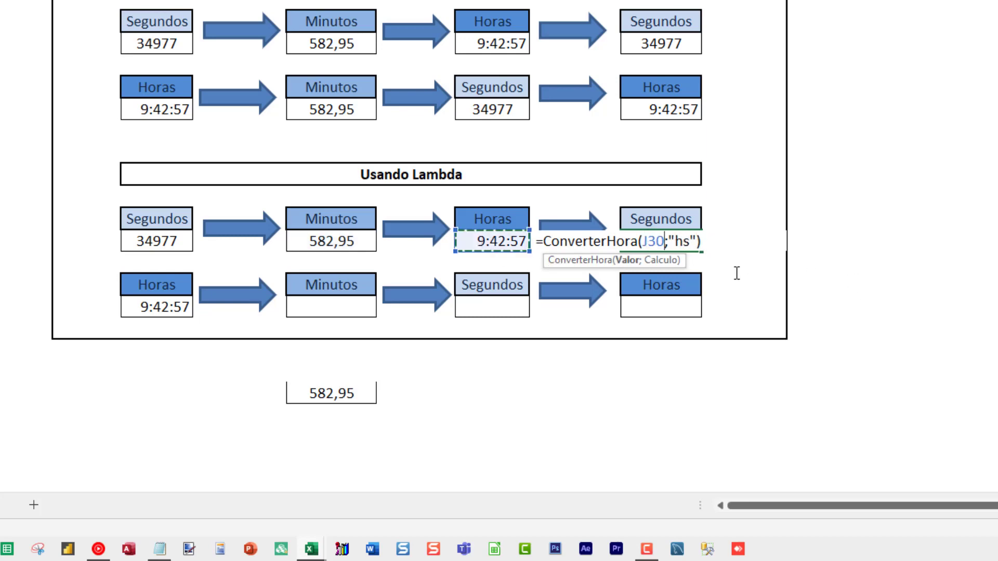
key(Return)
key(Up)
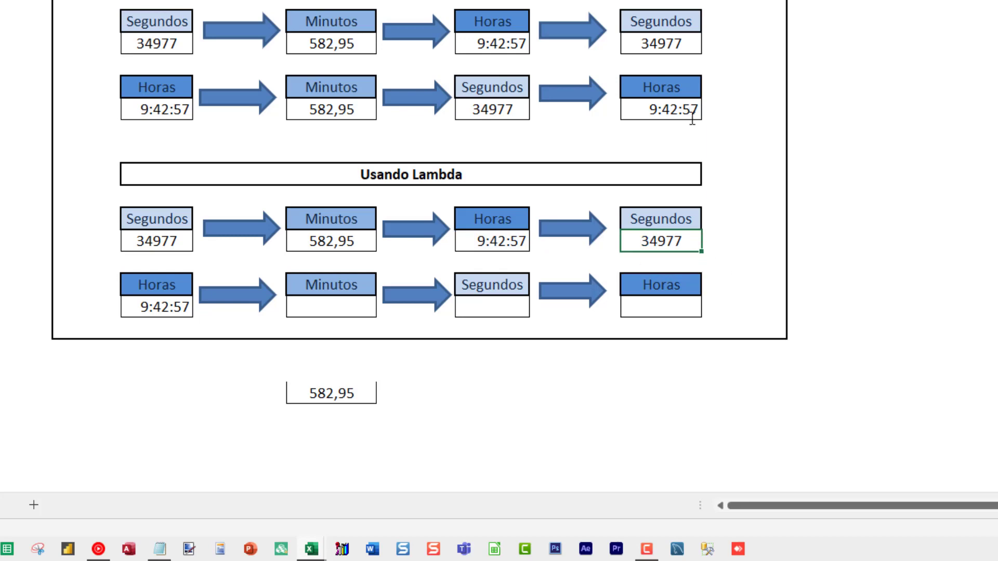
Step: Copy the formula text of L30 unchanged into the Minutos cell H33 of the Lambda section
key(F2)
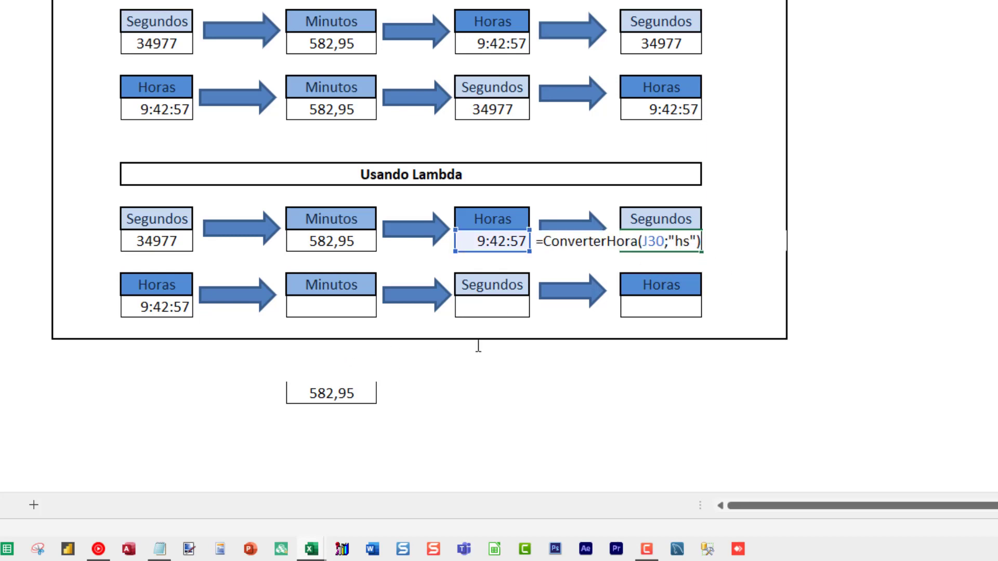
key(Escape)
click(358, 296)
key(F2)
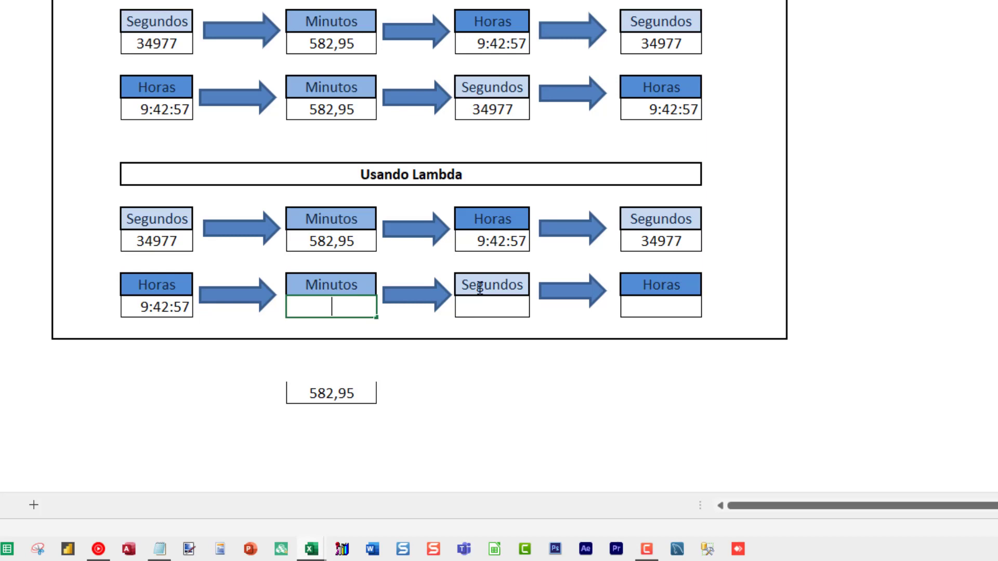
text(=ConverterHora(J30;"hs"))
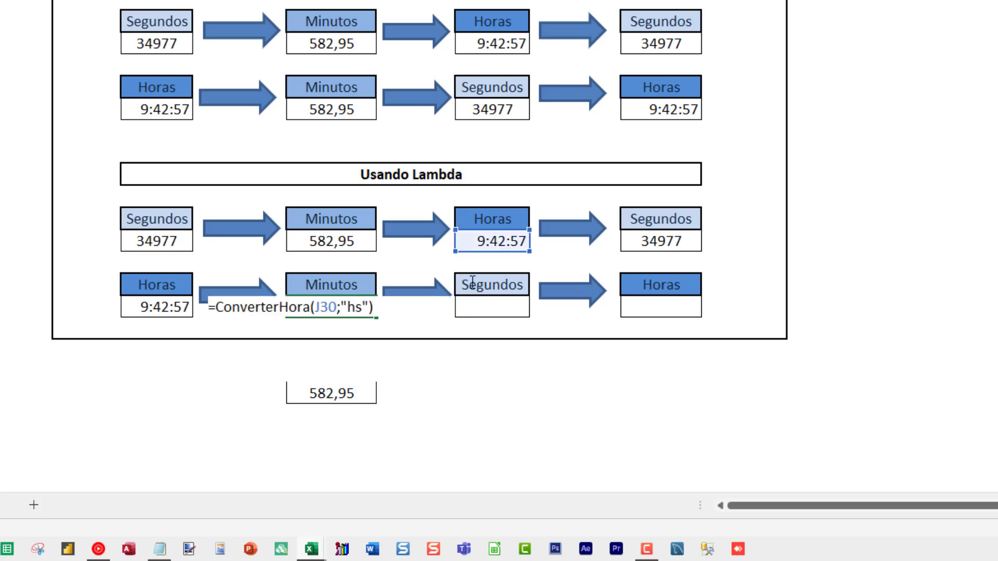
Step: Change the H33 formula to =ConverterHora(F33;"hm") so it converts the Horas value to minutes
double_click(328, 307)
click(148, 312)
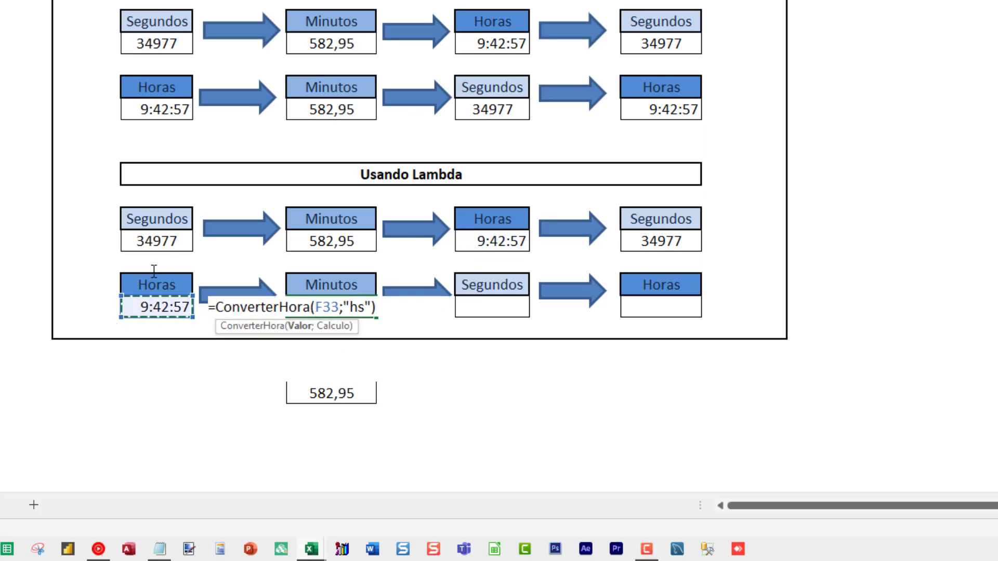
click(350, 307)
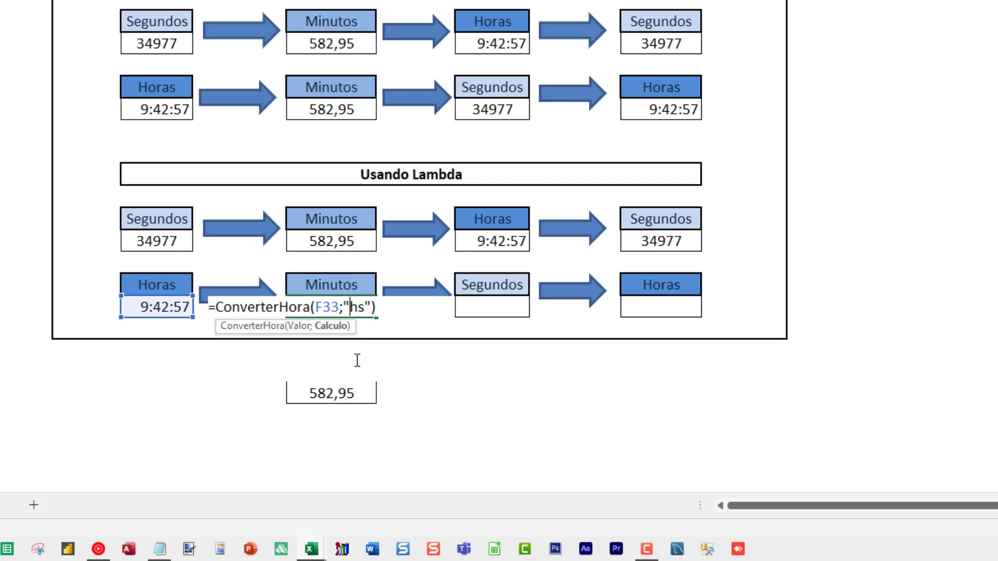
key(Delete)
key(Delete)
text(hm)
key(ctrl+Return)
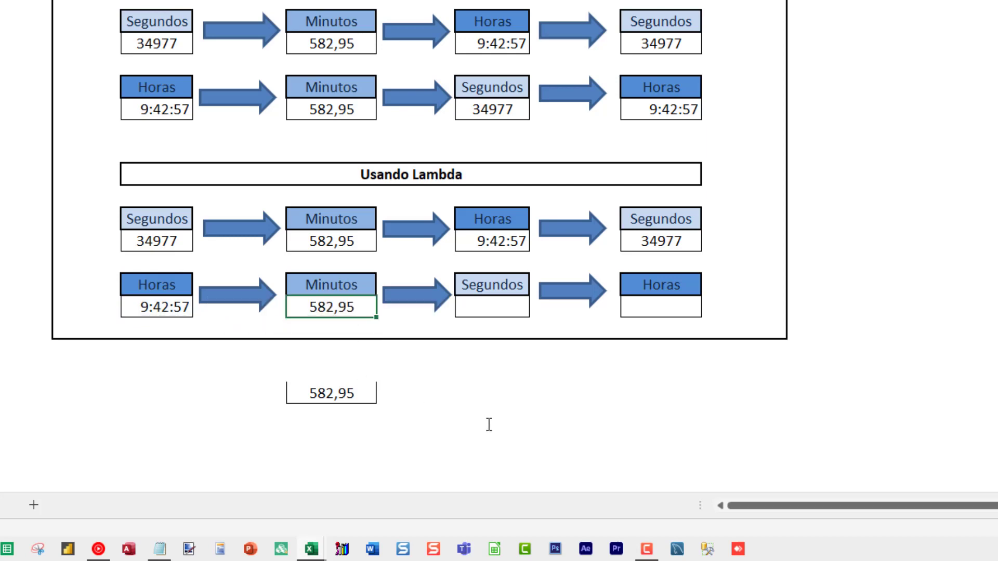
Step: Copy the formula text of H33 unchanged into the Segundos cell J33
key(F2)
key(shift+Home)
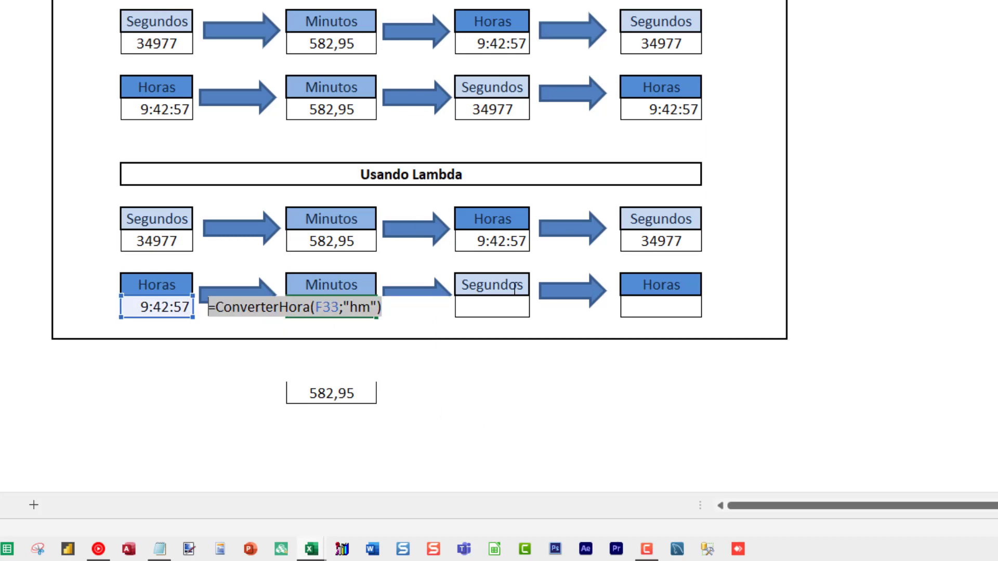
key(ctrl+c)
click(507, 302)
key(F2)
key(ctrl+v)
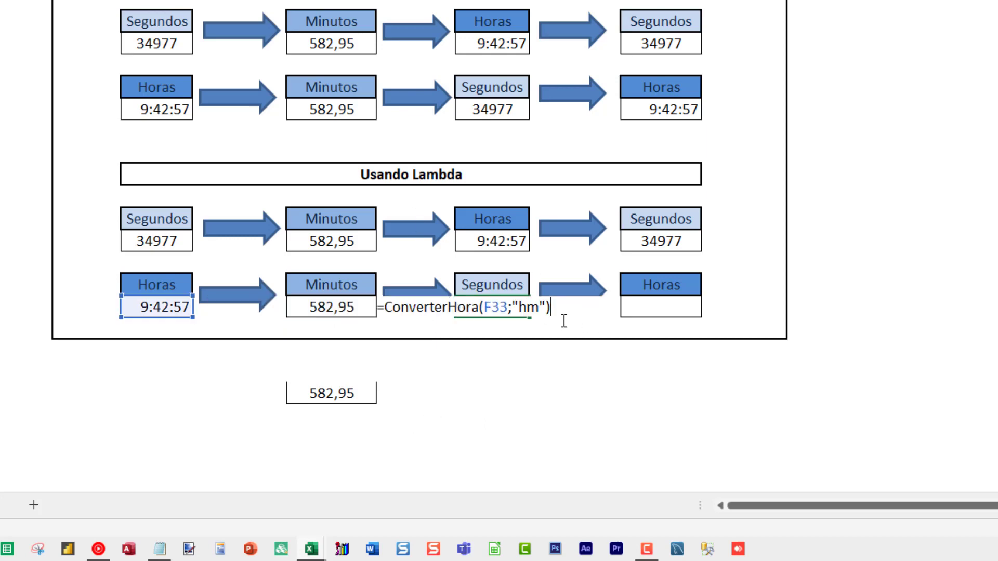
Step: Change the J33 formula to =ConverterHora(H33;"ms") so it converts the Minutos value to seconds
click(500, 308)
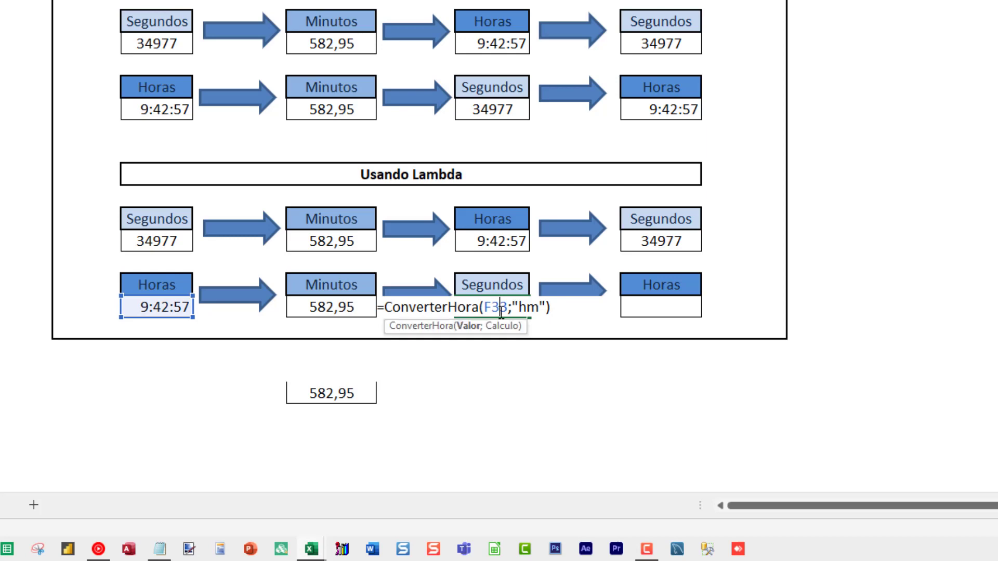
double_click(500, 308)
click(330, 306)
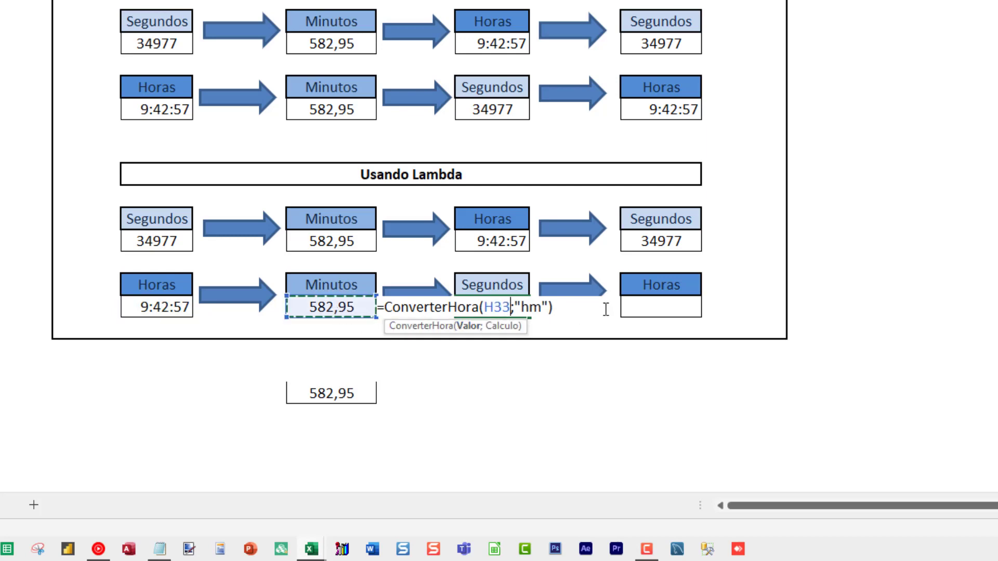
click(528, 305)
key(Delete)
key(BackSpace)
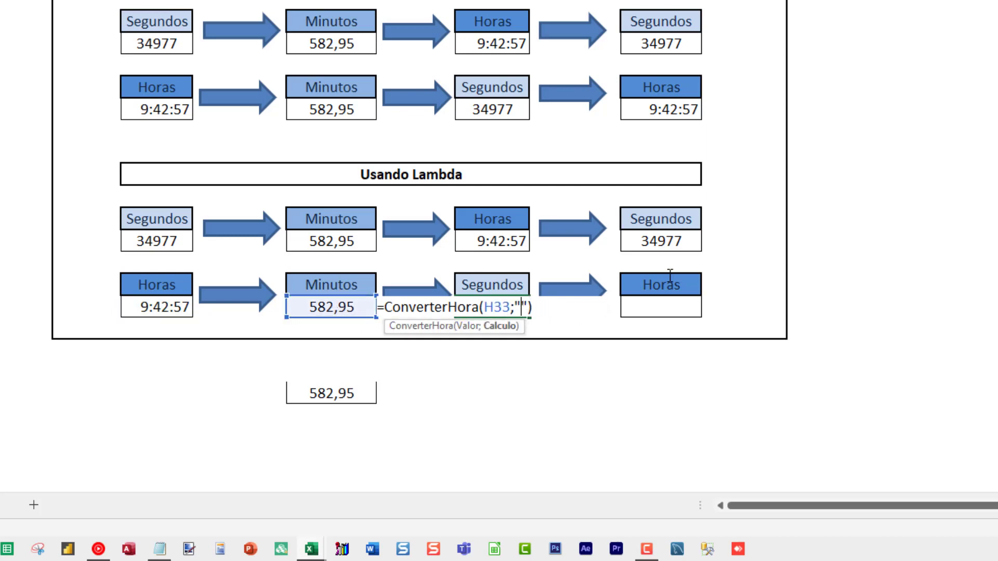
text(ms)
key(ctrl+Return)
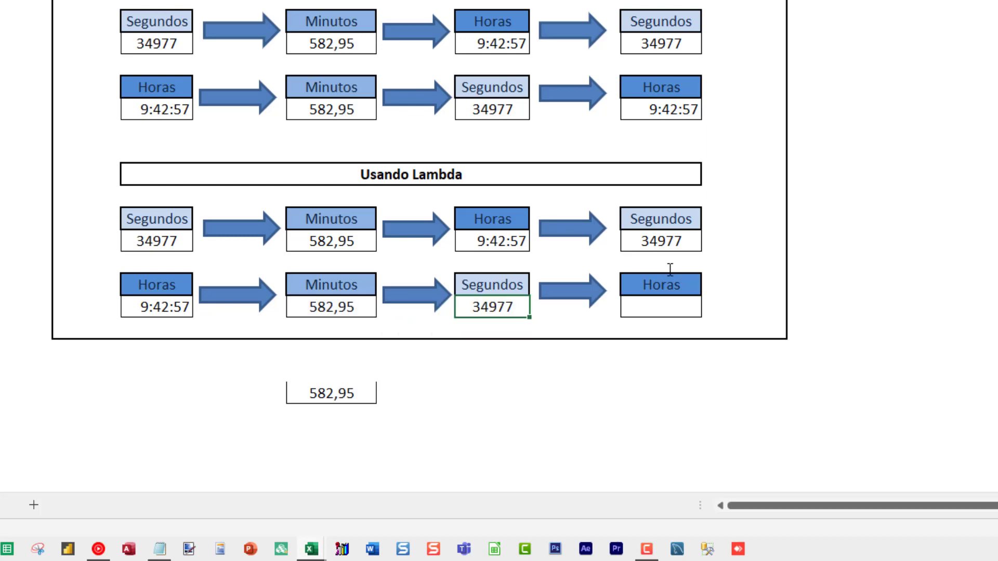
Step: Copy the formula text of J33 unchanged into the Horas cell L33
key(F2)
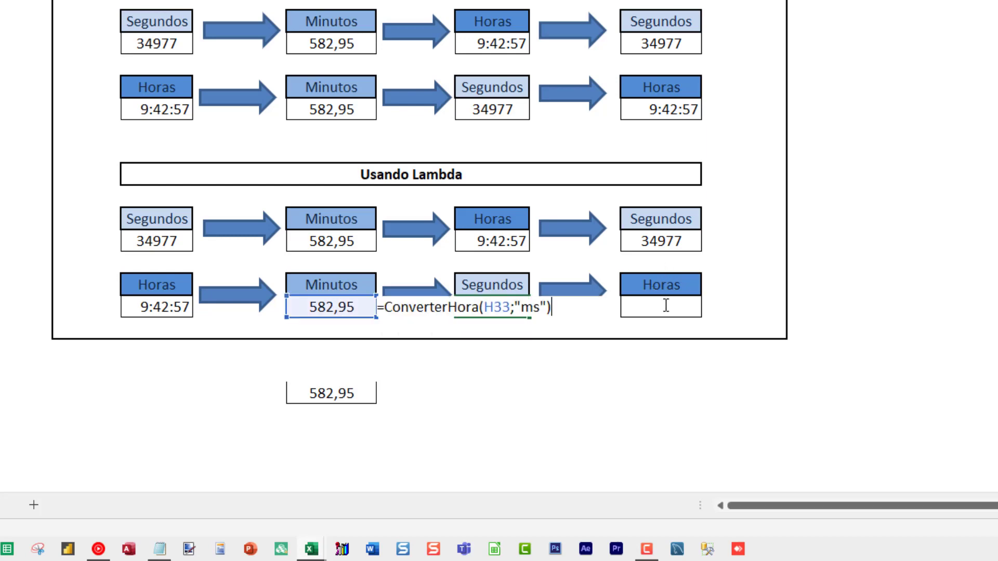
key(Escape)
double_click(666, 305)
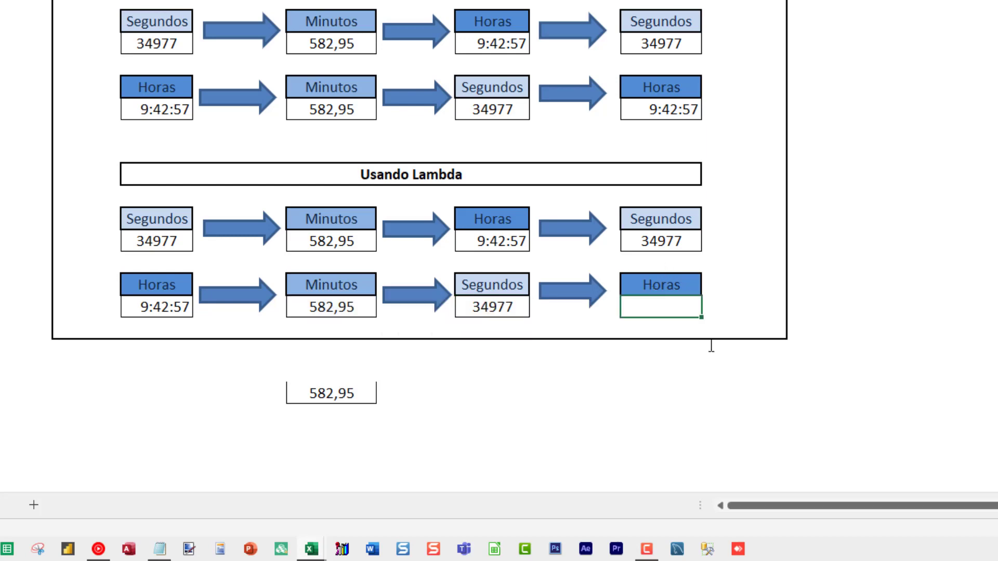
key(ctrl+v)
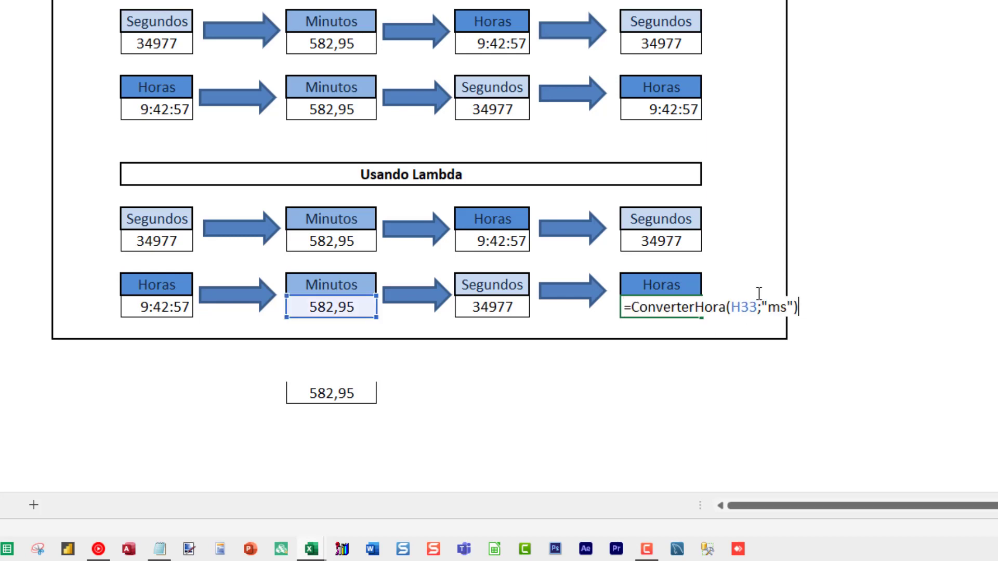
Step: Change the L33 formula to =ConverterHora(J33;"sh") so it converts the Segundos value to hours
double_click(744, 308)
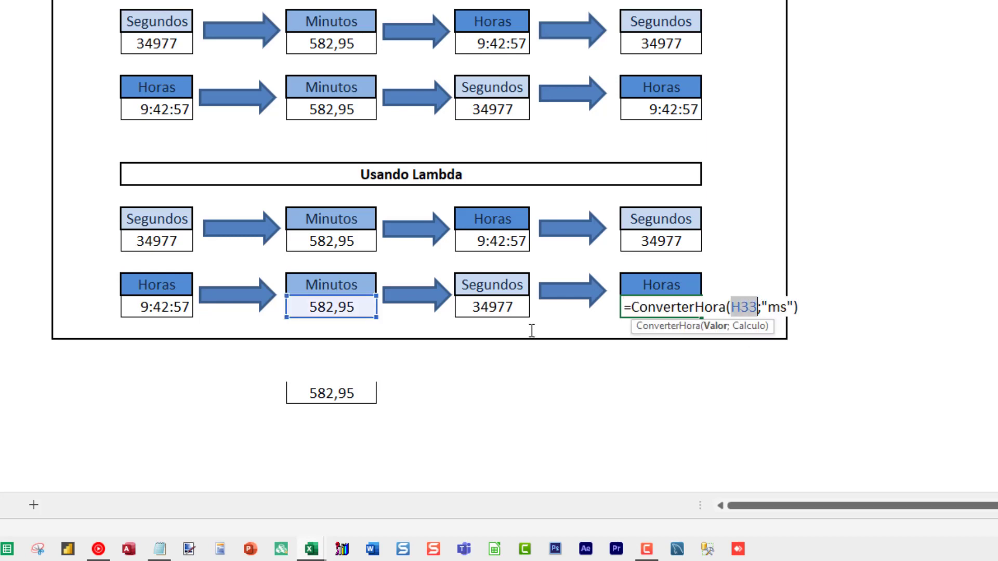
click(498, 307)
key(Right)
key(shift+Right)
key(shift+Right)
key(shift+Right)
key(shift+Right)
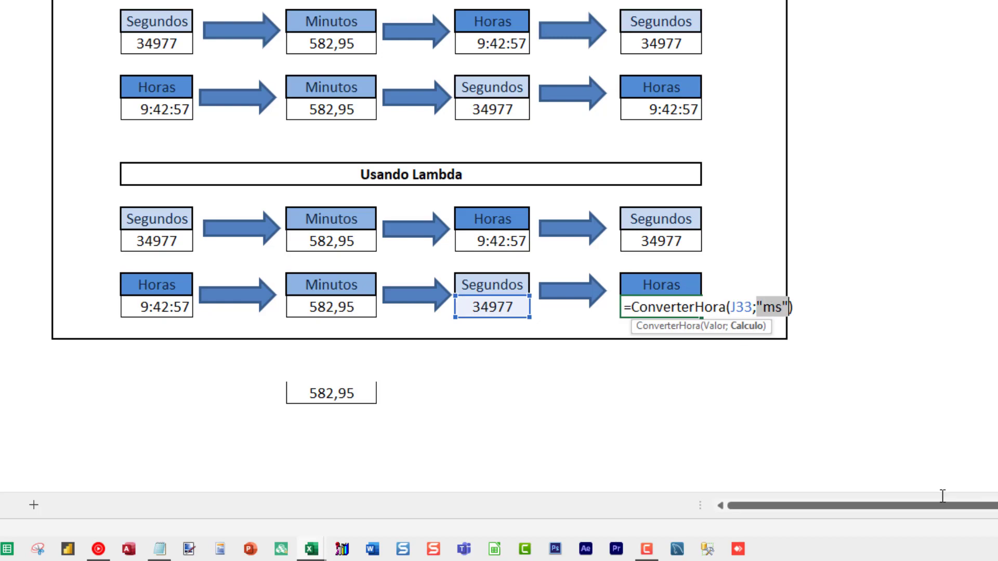
text(")
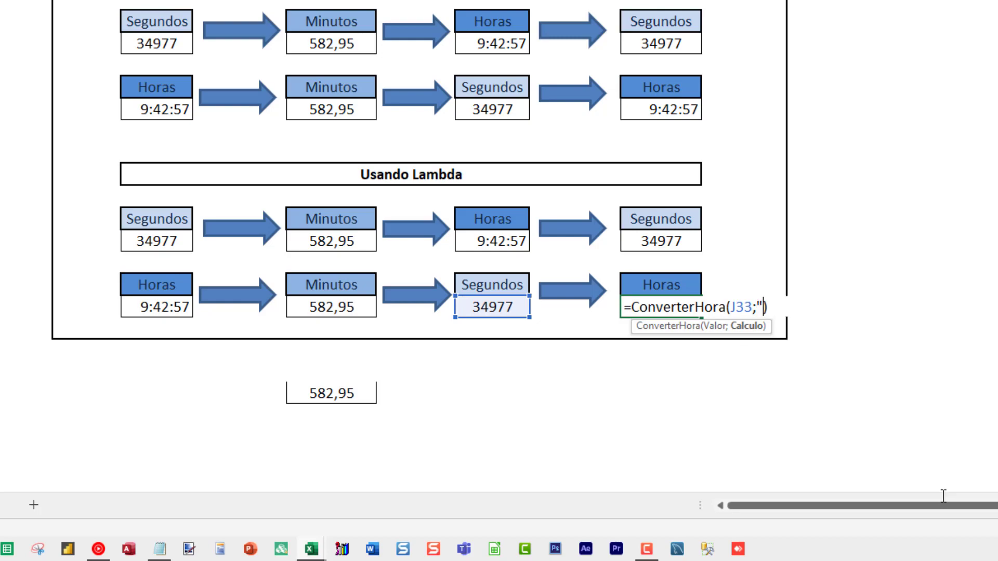
text(sh")
key(ctrl+Return)
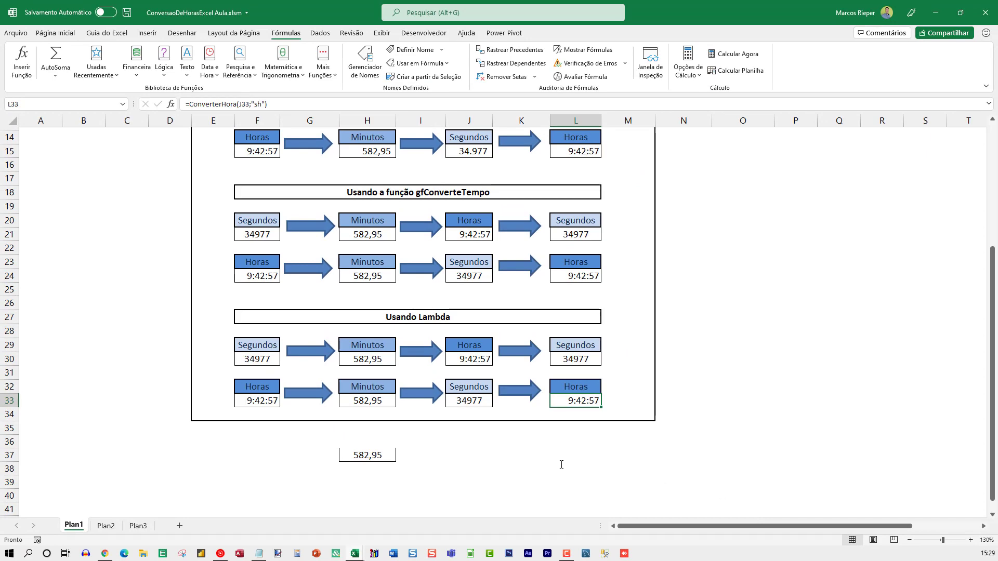
scroll(562, 435, down, 2)
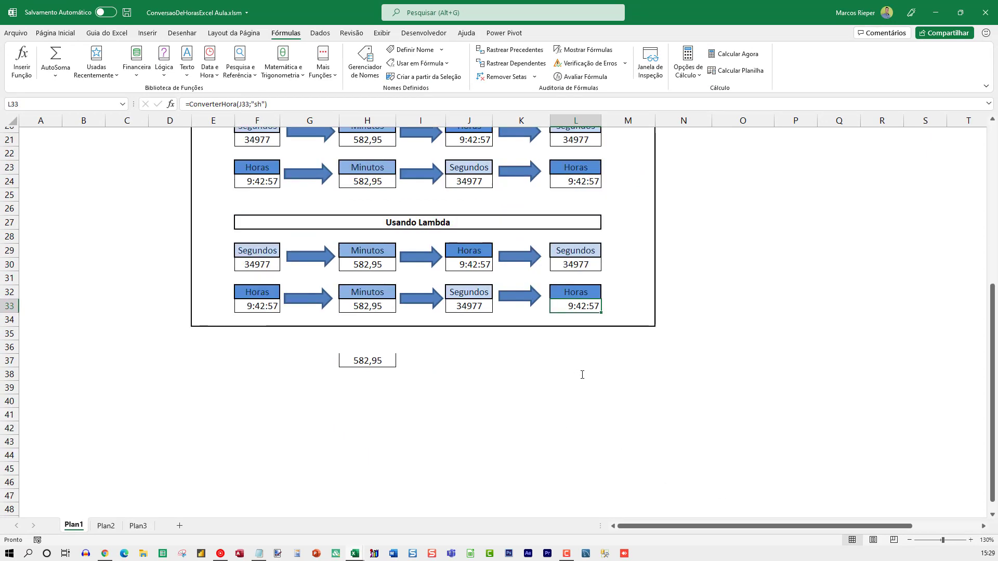
scroll(582, 375, up, 4)
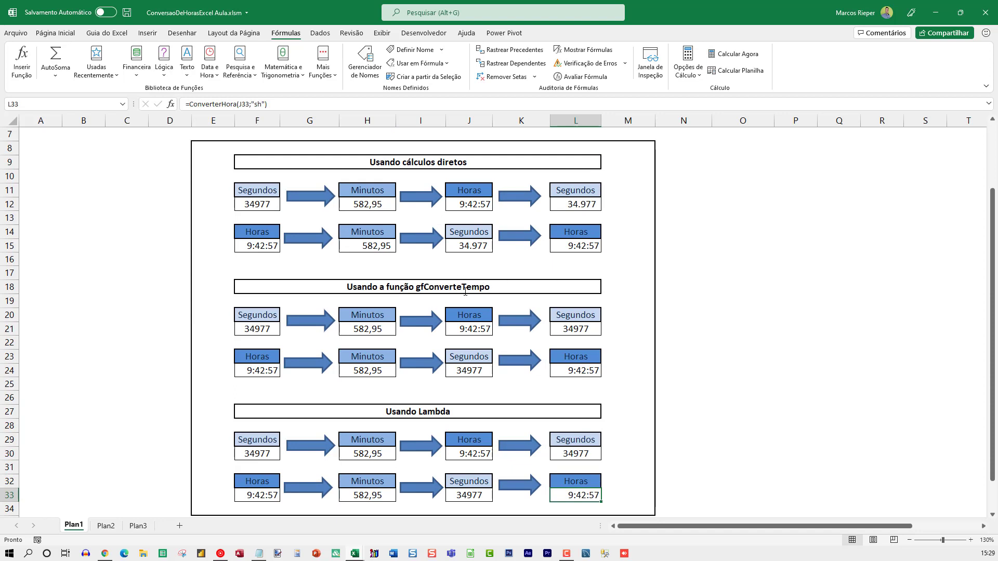
scroll(465, 291, up, 2)
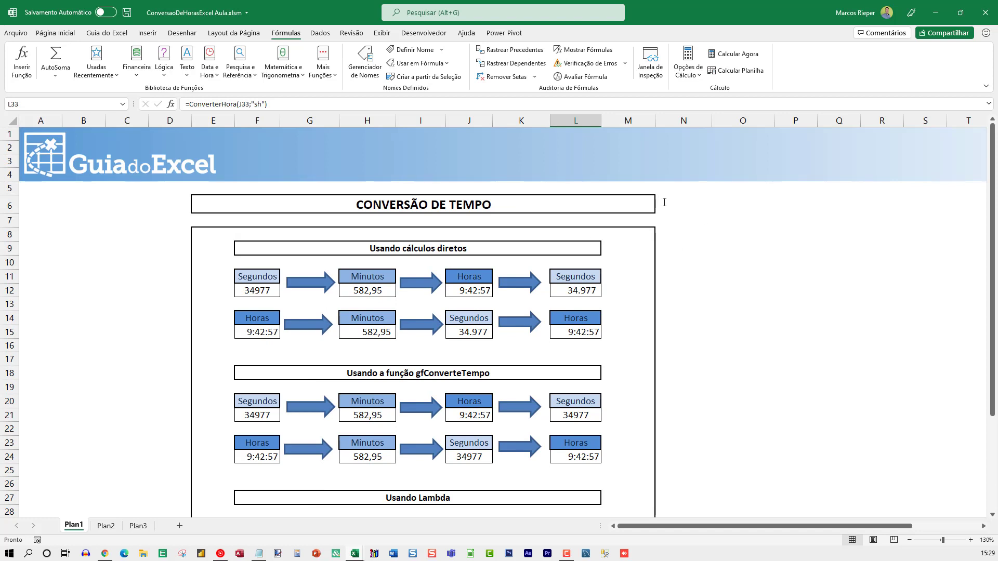